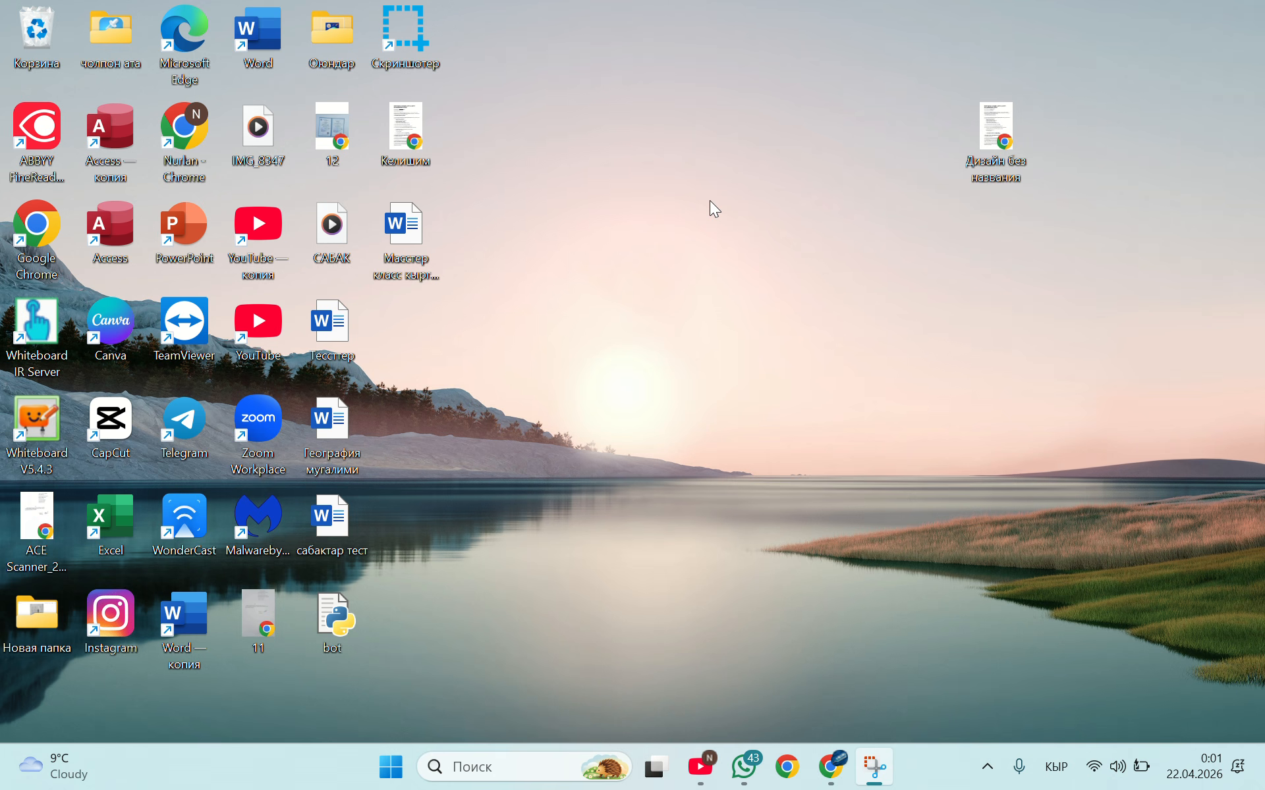
Open Chrome with the third user profile, maximize the browser window and search Google for "interacty".
left_click(786, 766)
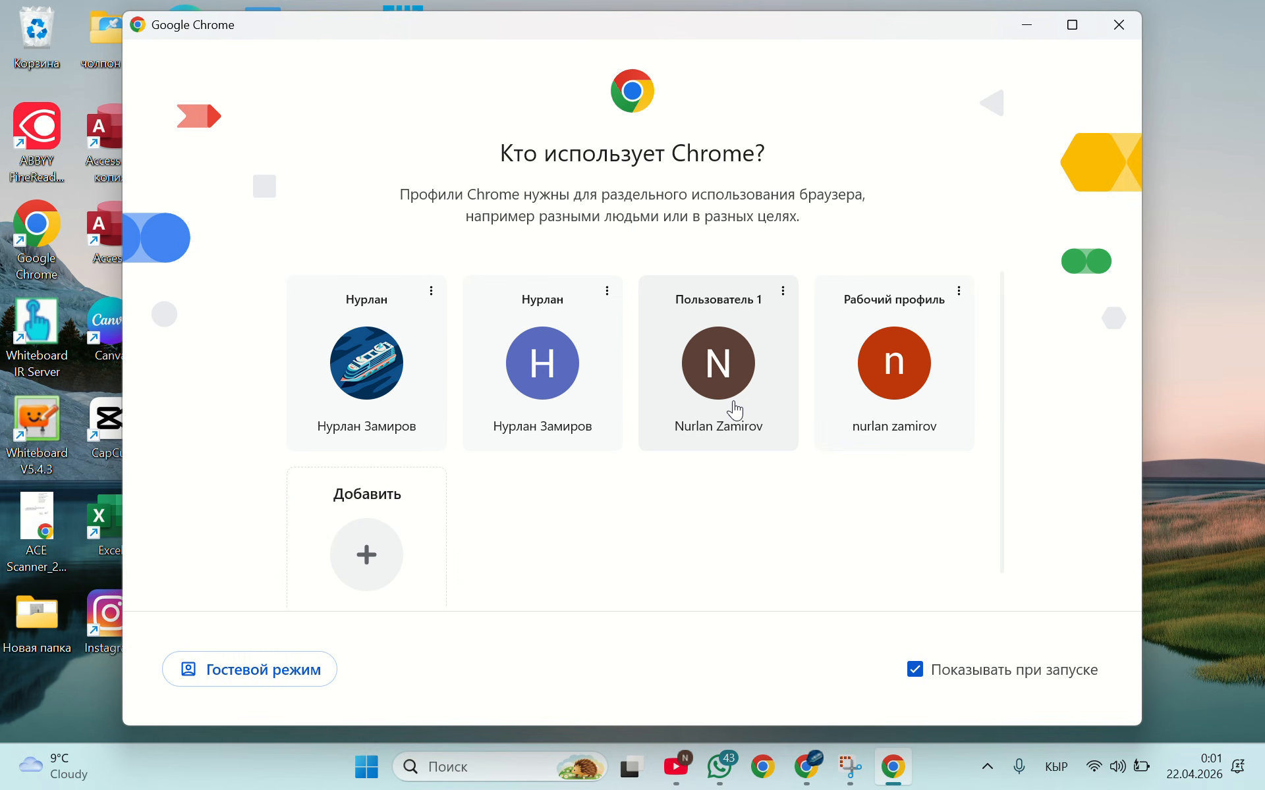
left_click(730, 408)
left_click(876, 157)
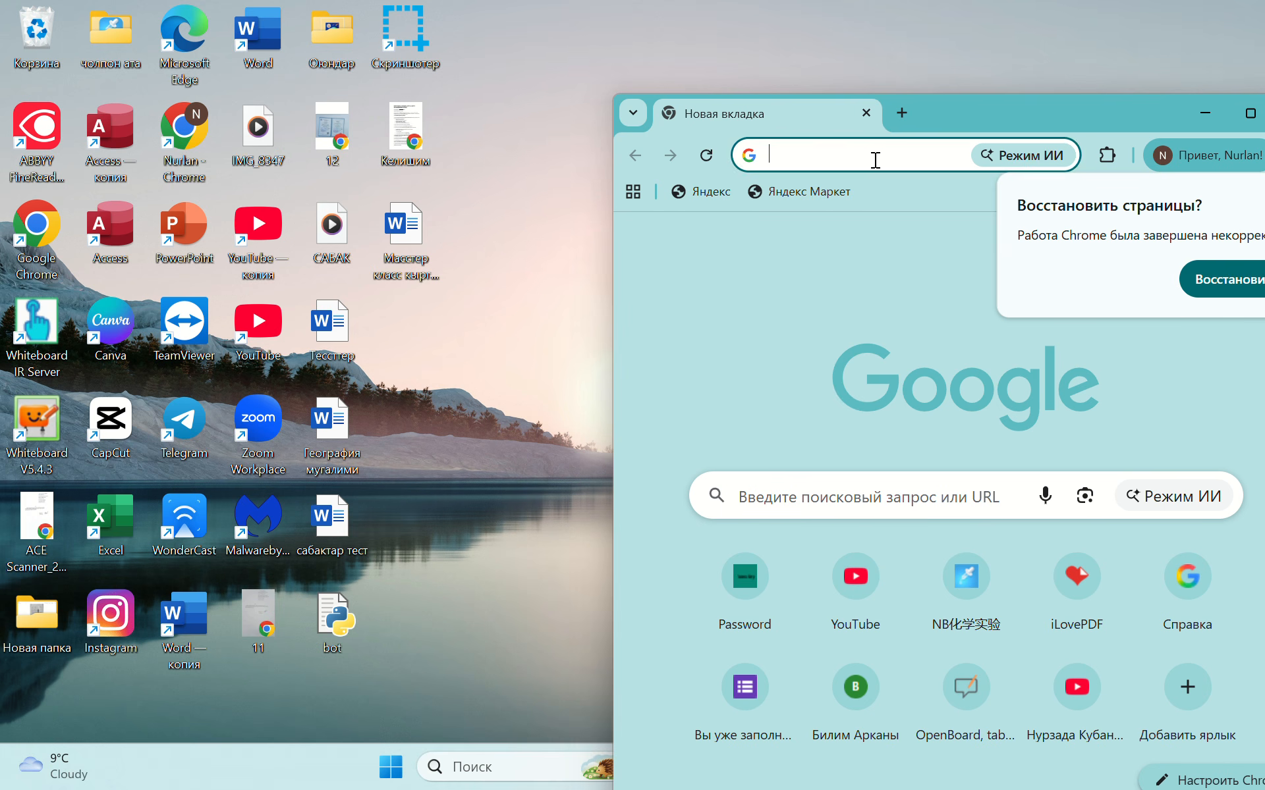
type("interacty")
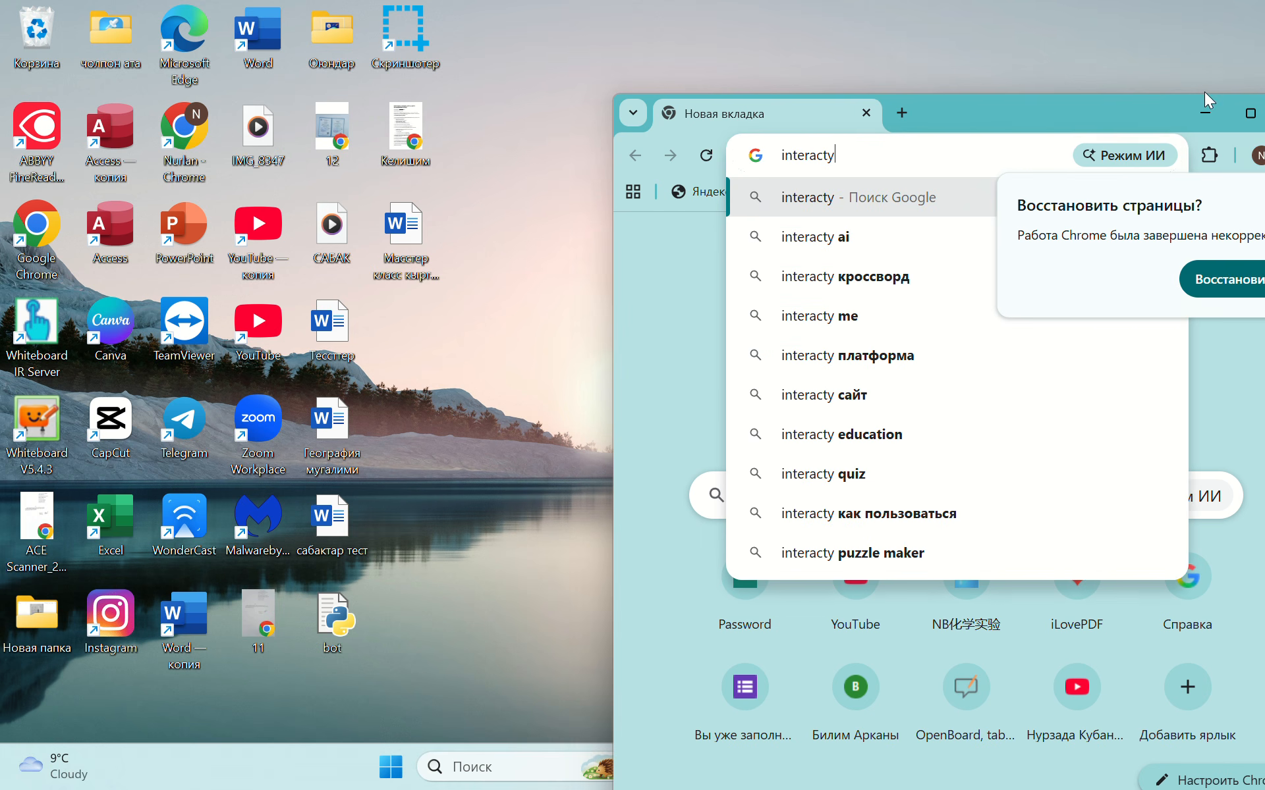
left_click(1250, 114)
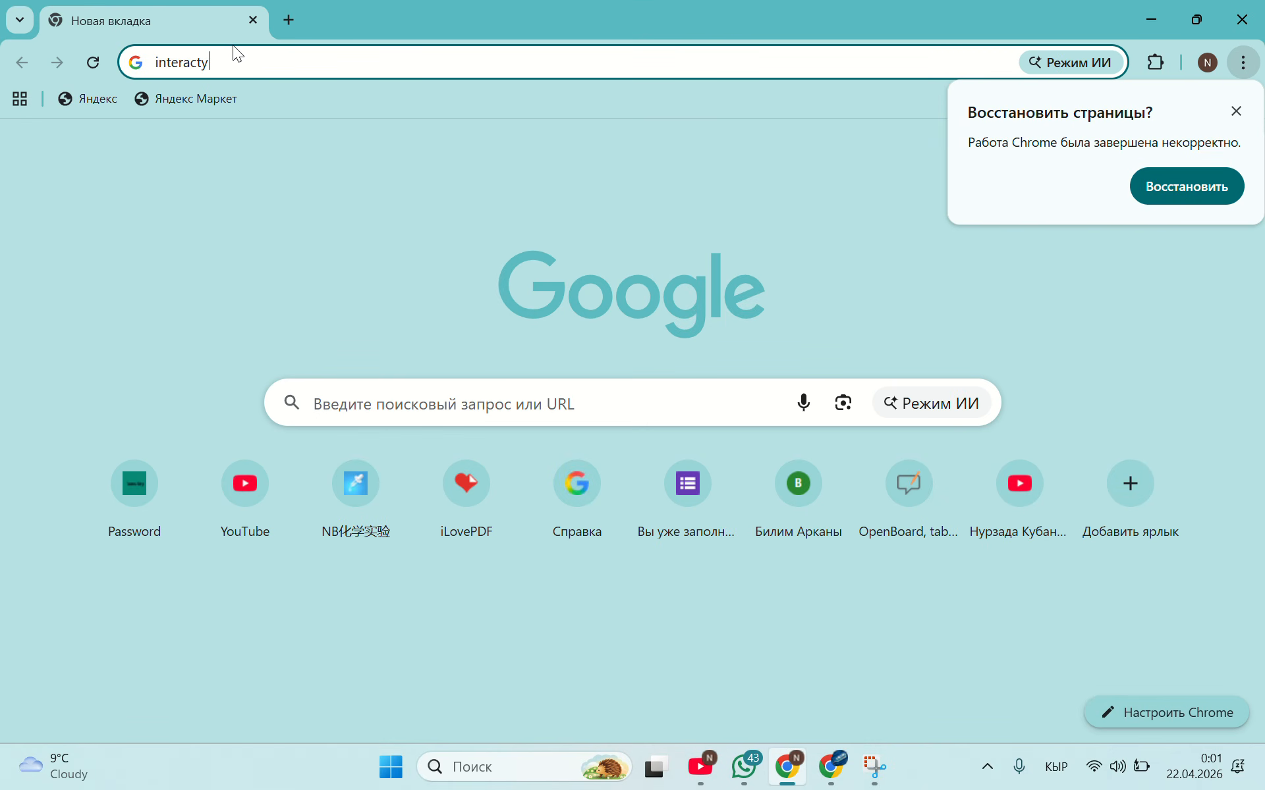
key("Return")
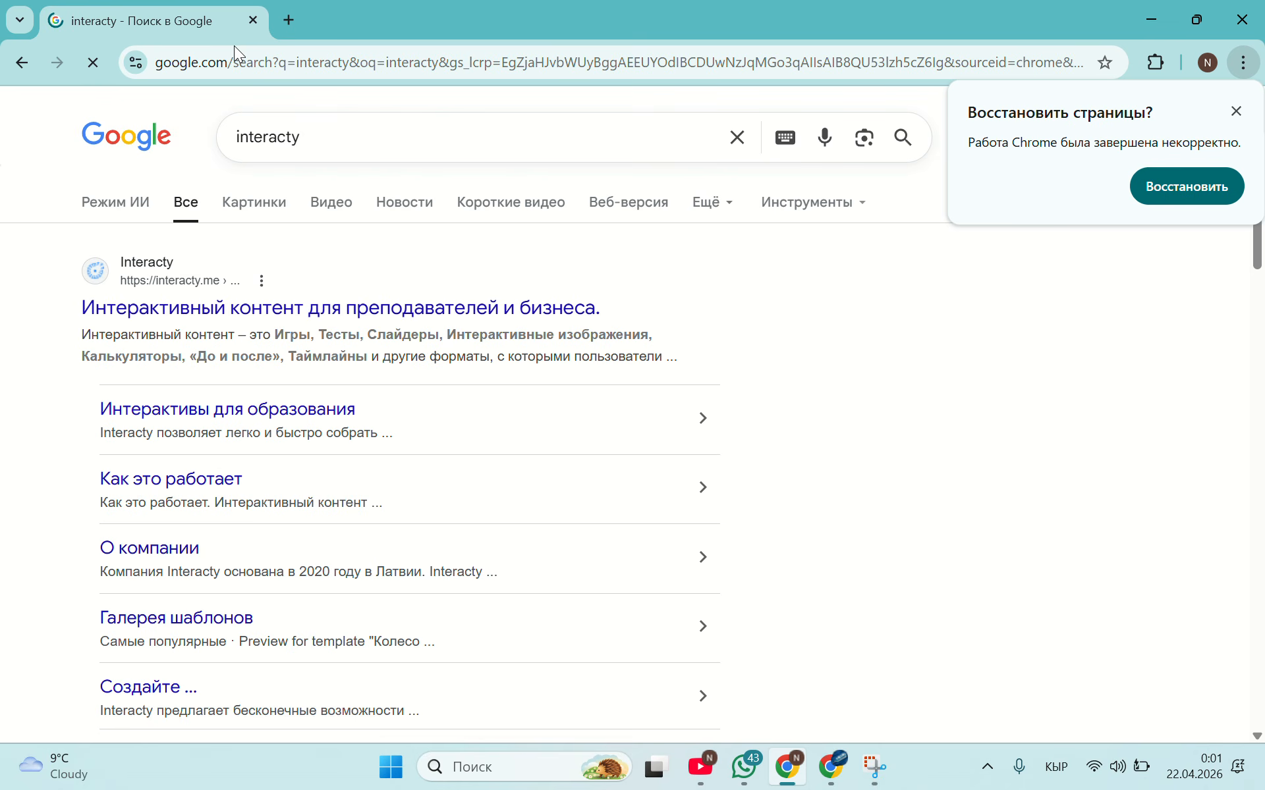
Open the interacty.me homepage from the search results and clear its pop-ups, accepting all cookies.
scroll(129, 270, "up", 6)
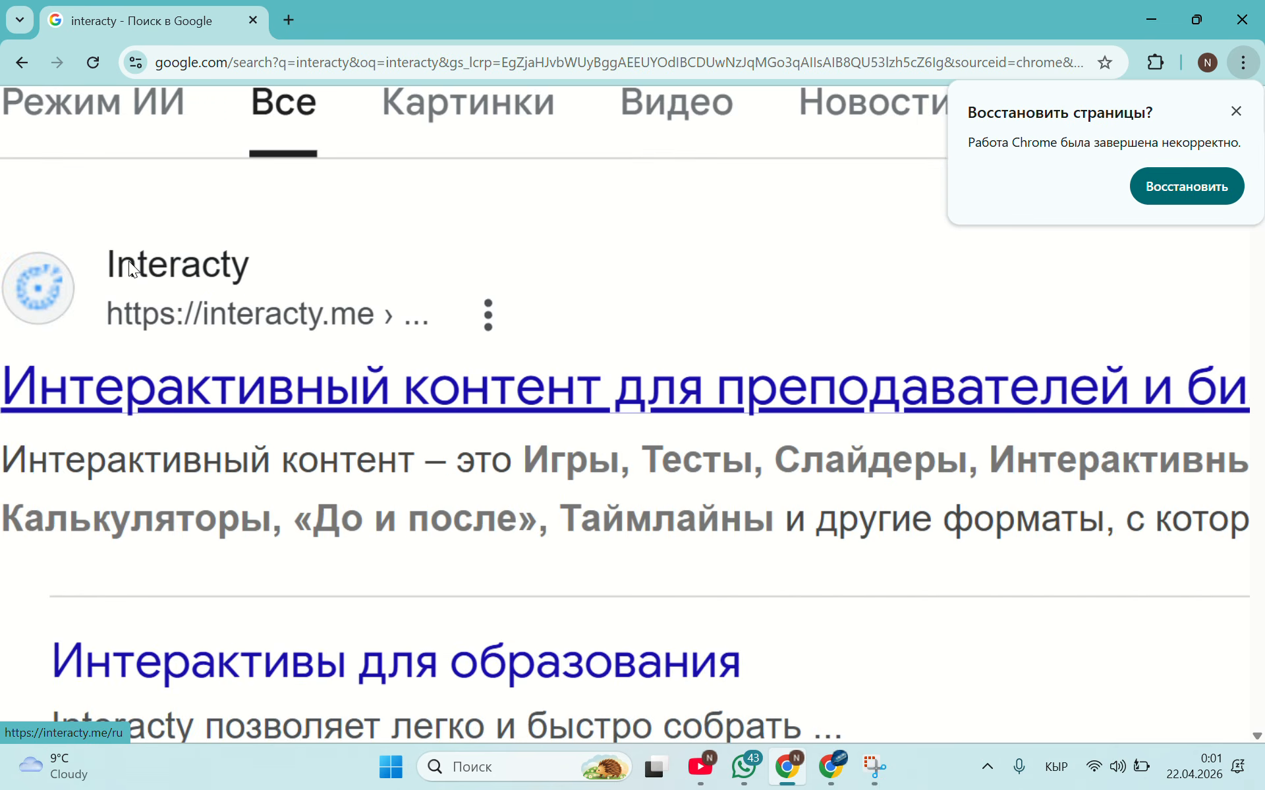
scroll(130, 271, "down", 1)
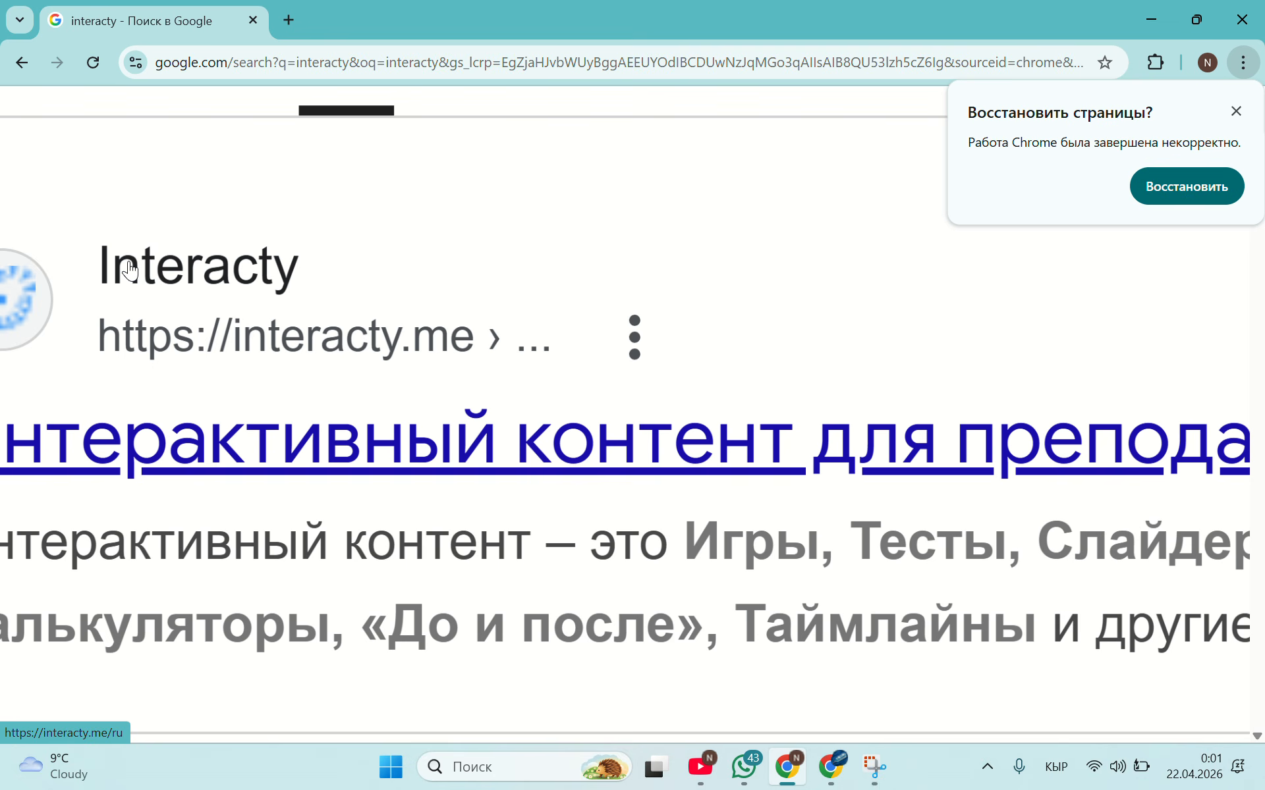
scroll(130, 270, "down", 5)
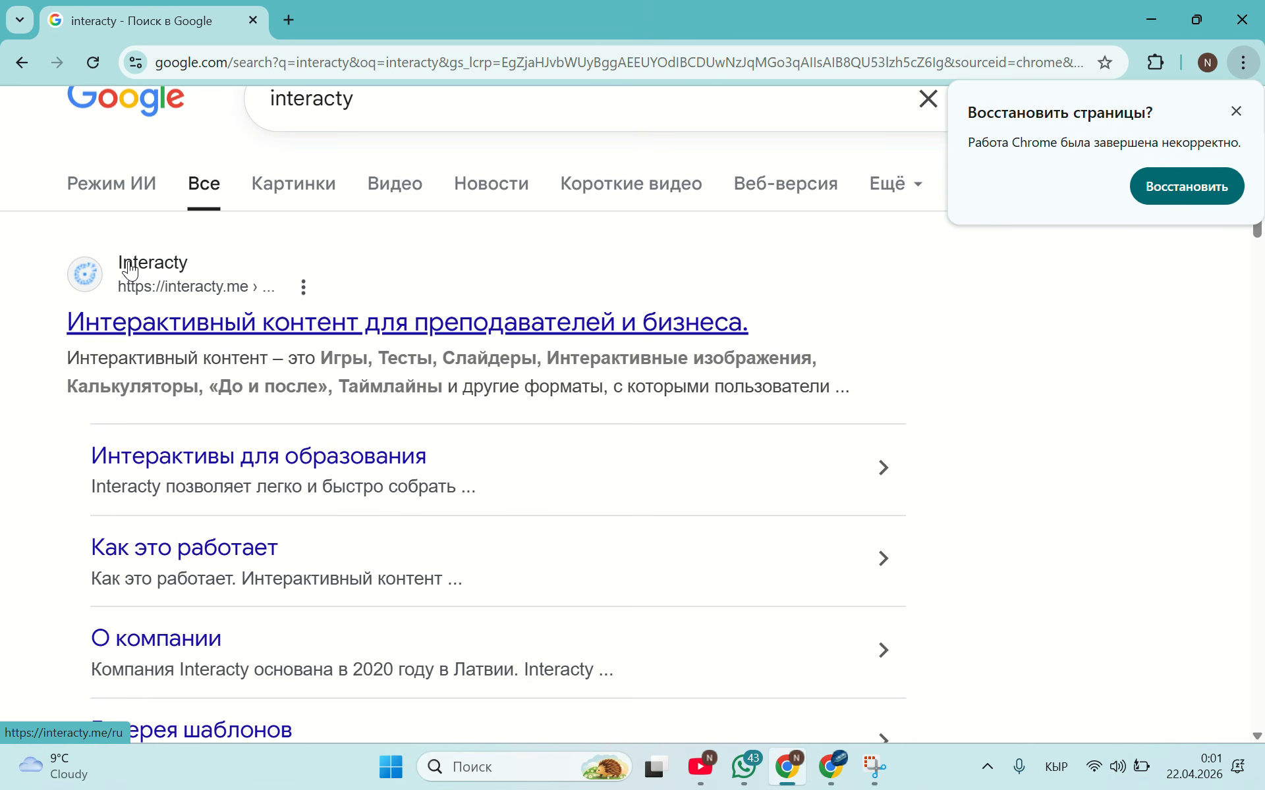
scroll(130, 270, "down", 2)
left_click(99, 307)
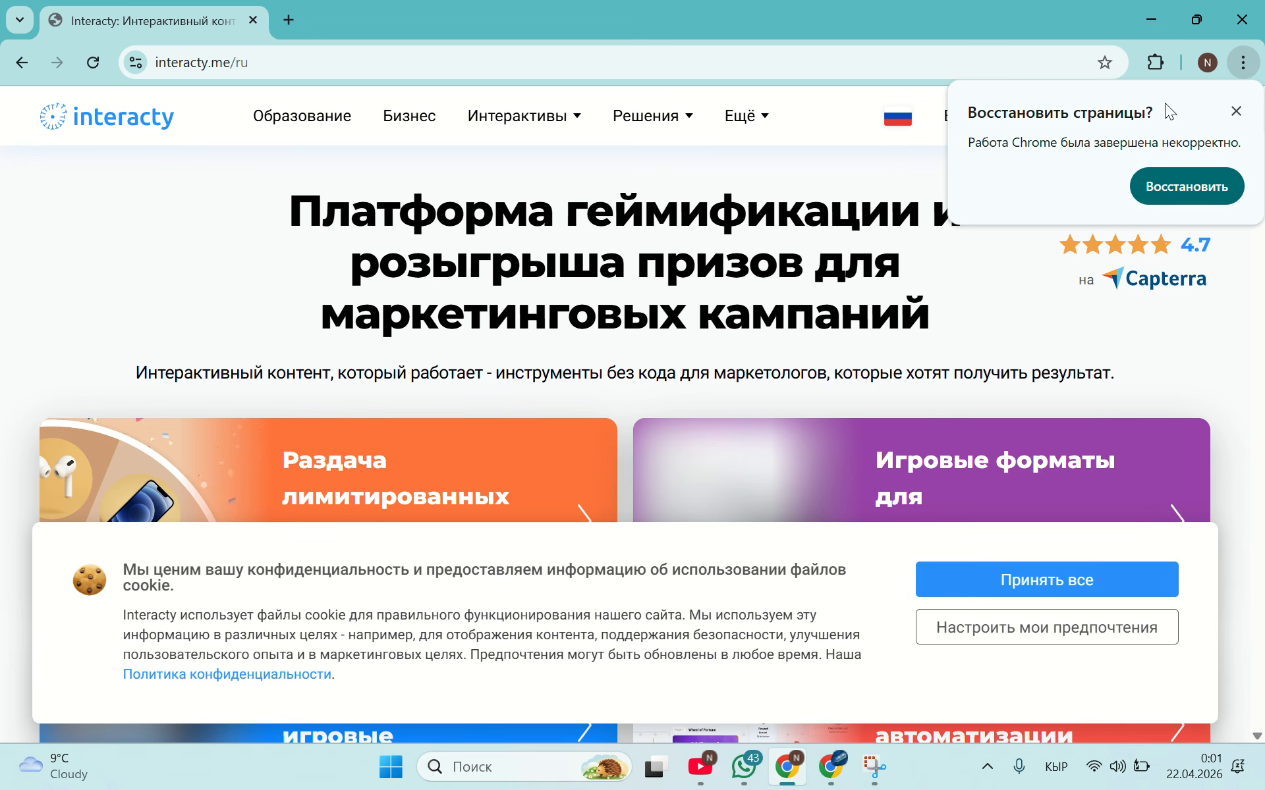
left_click(1236, 112)
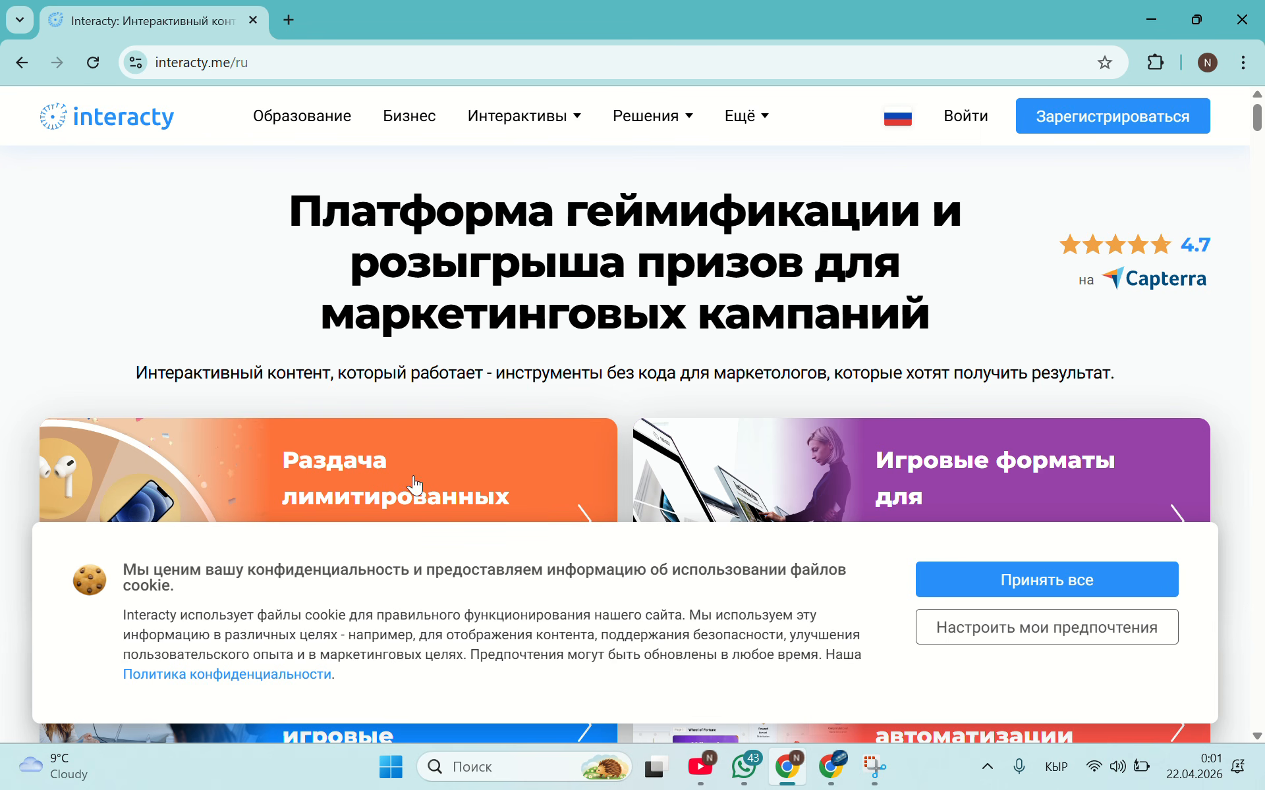
left_click(986, 595)
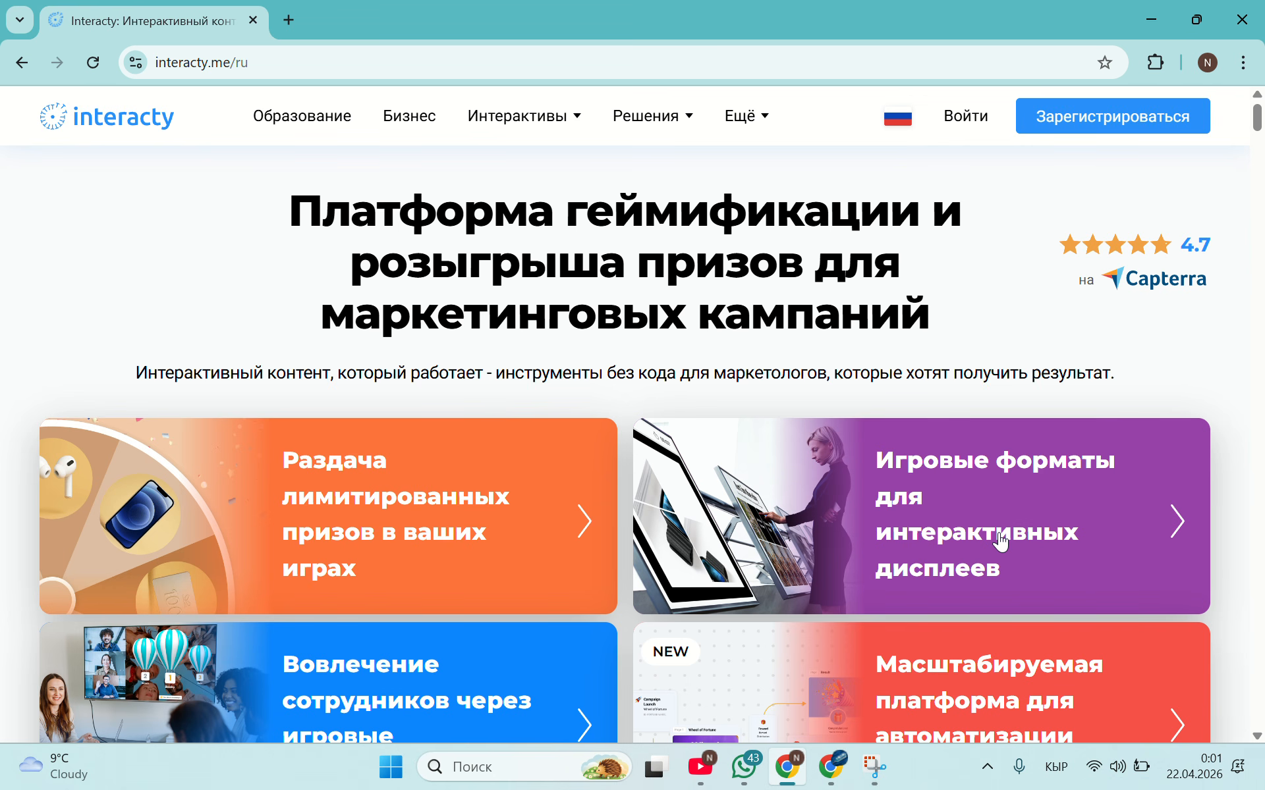
Go to Interacty registration and sign in through Google with the first listed account.
left_click(1064, 129)
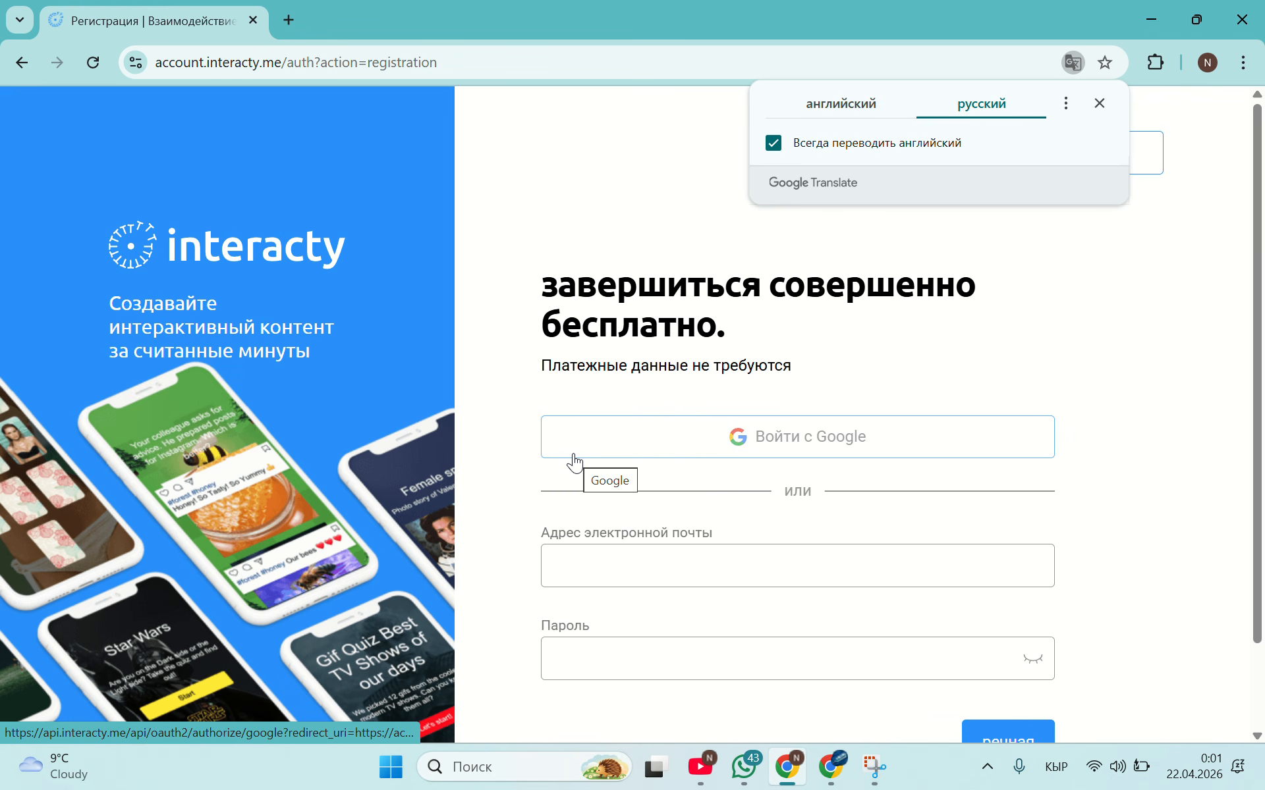
scroll(573, 461, "down", 2)
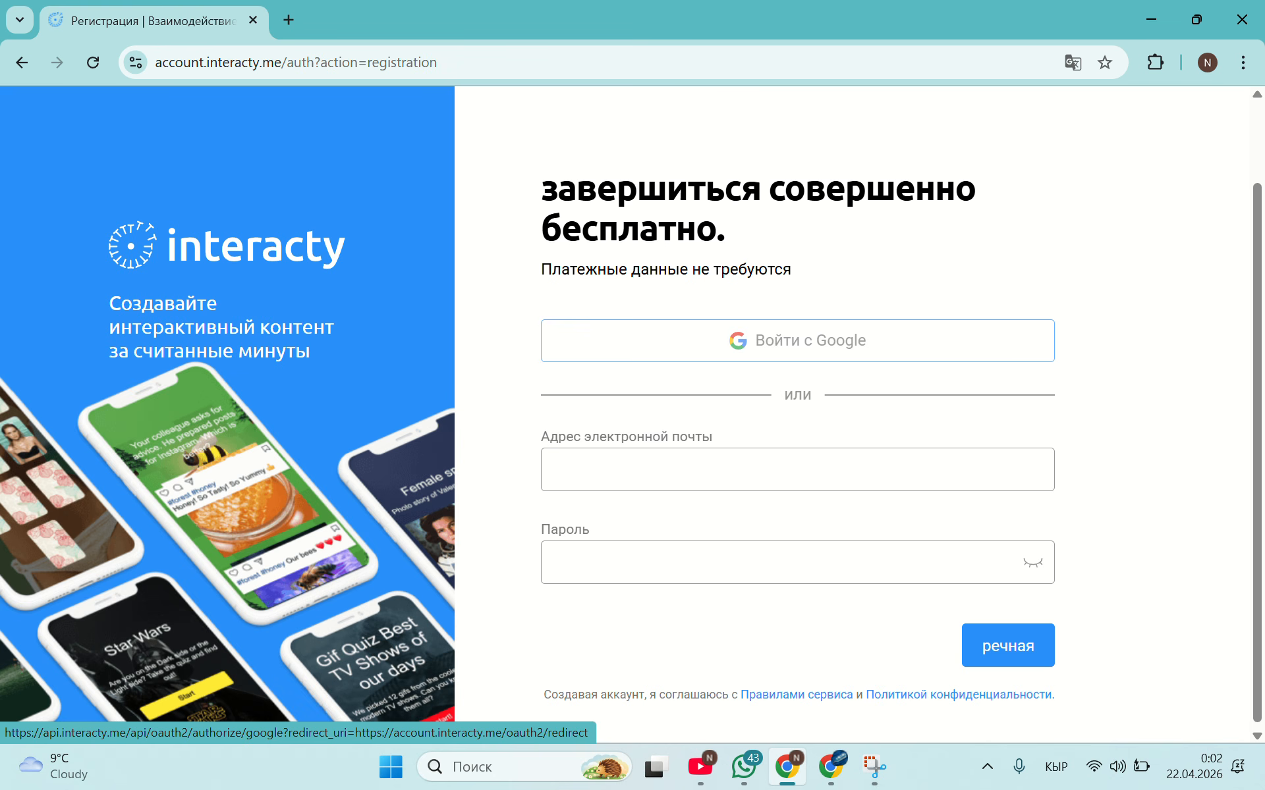
scroll(797, 461, "up", 1)
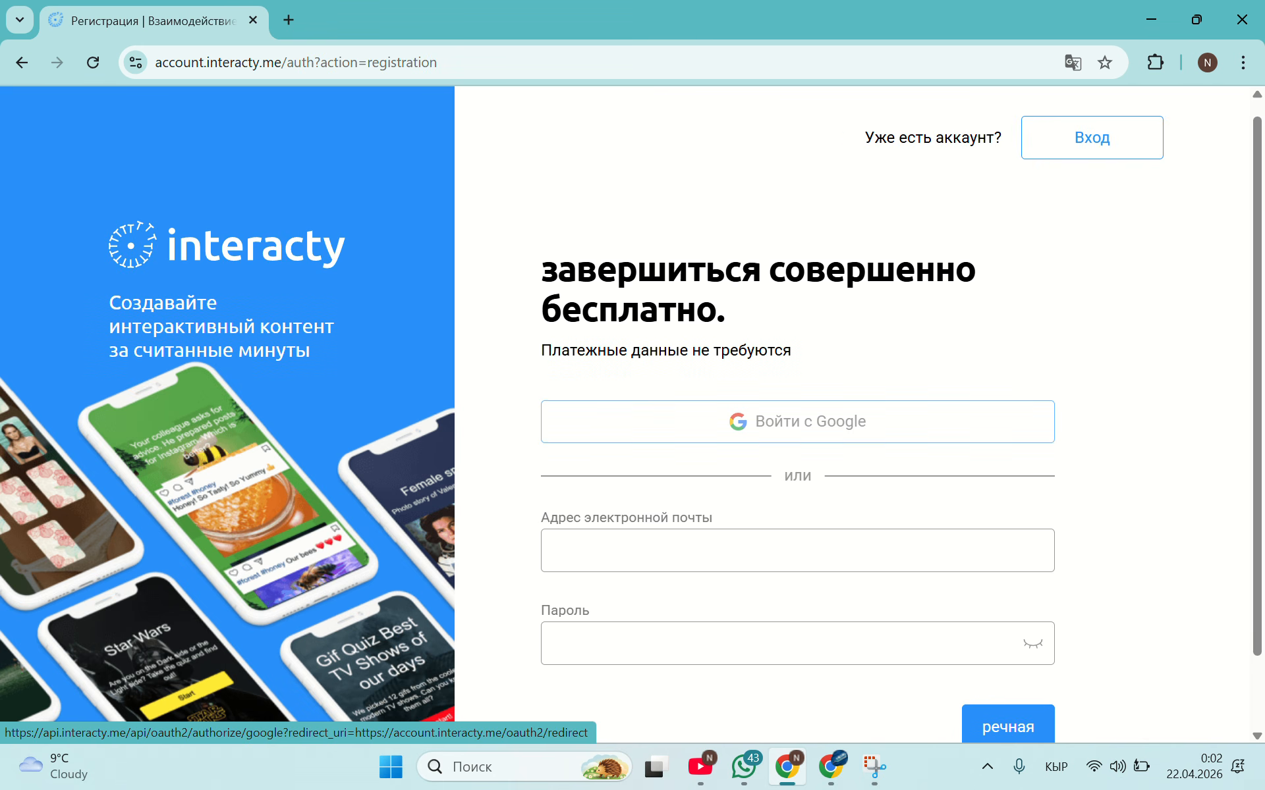
left_click(797, 422)
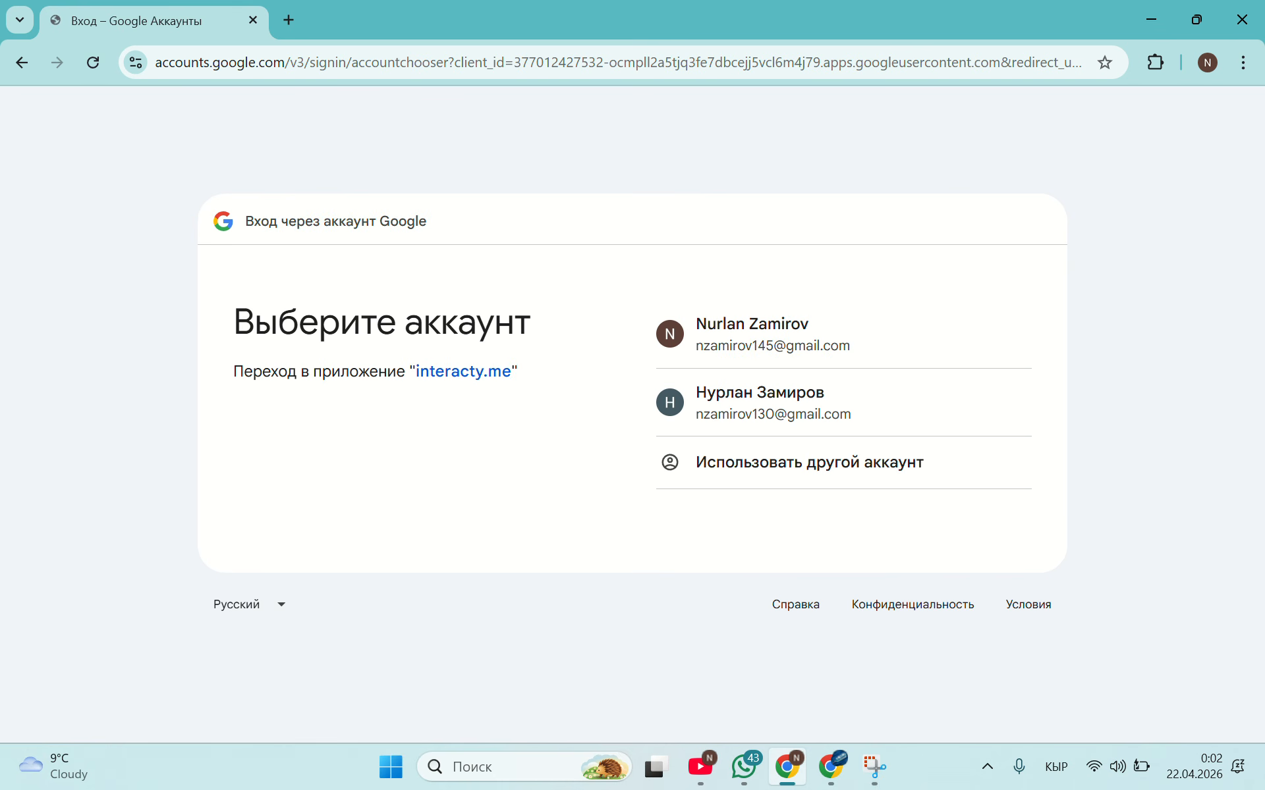
left_click(797, 335)
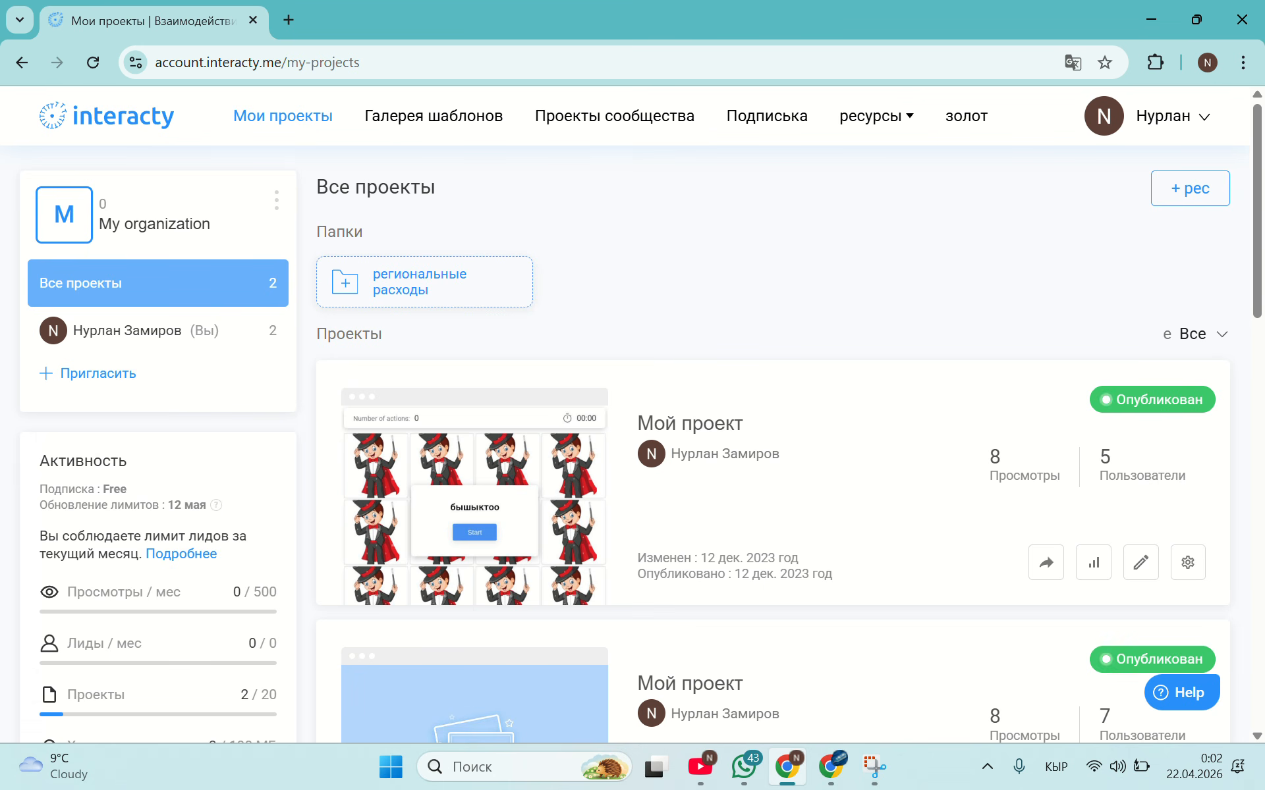
Examine the My projects page, including the existing projects, the activity limits and the footer links.
scroll(773, 421, "down", 1)
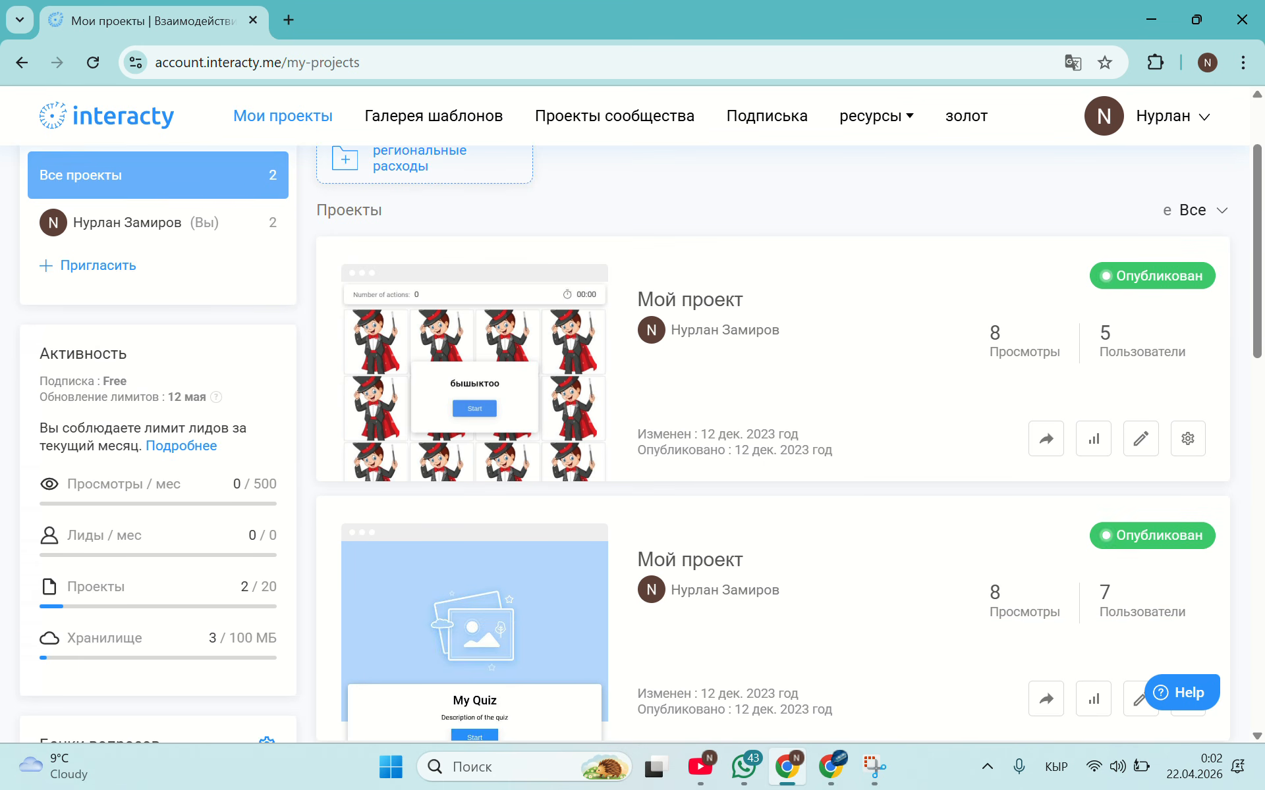
scroll(773, 422, "down", 2)
scroll(773, 421, "up", 3)
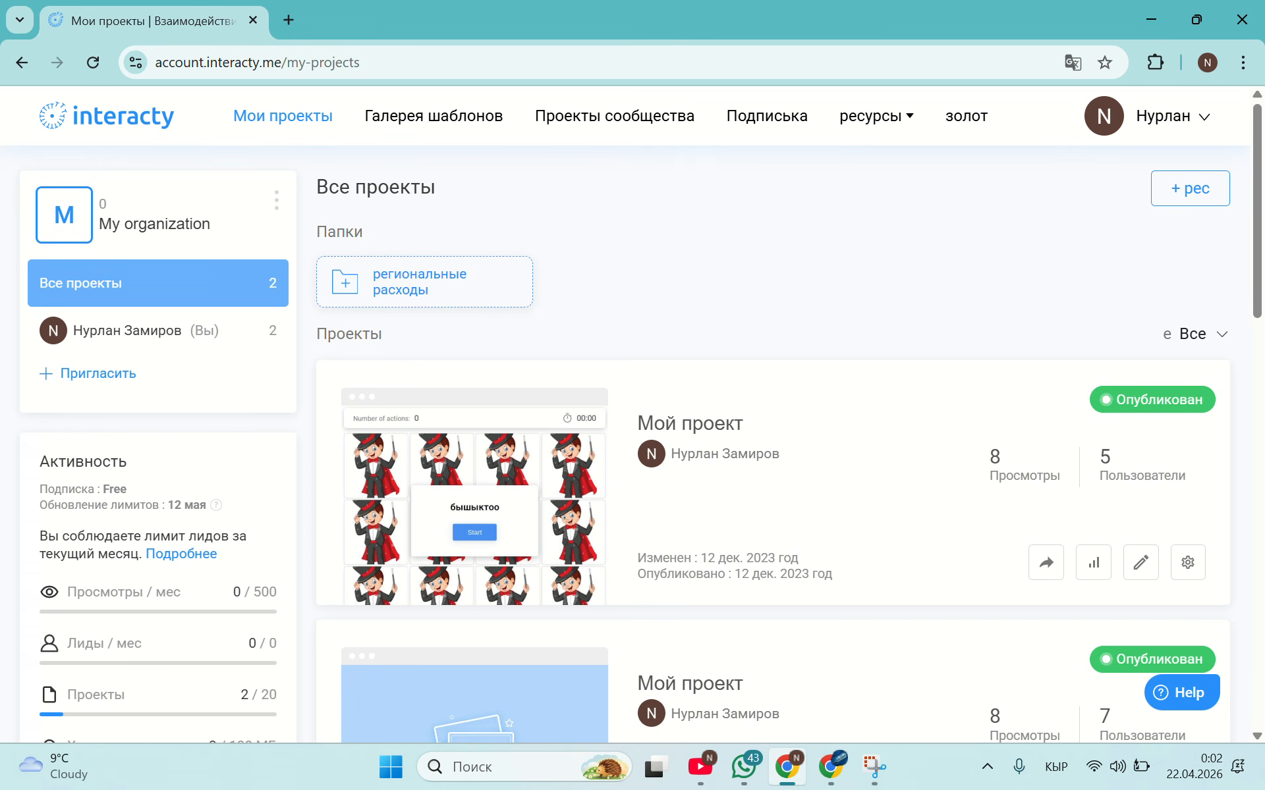
scroll(773, 422, "down", 7)
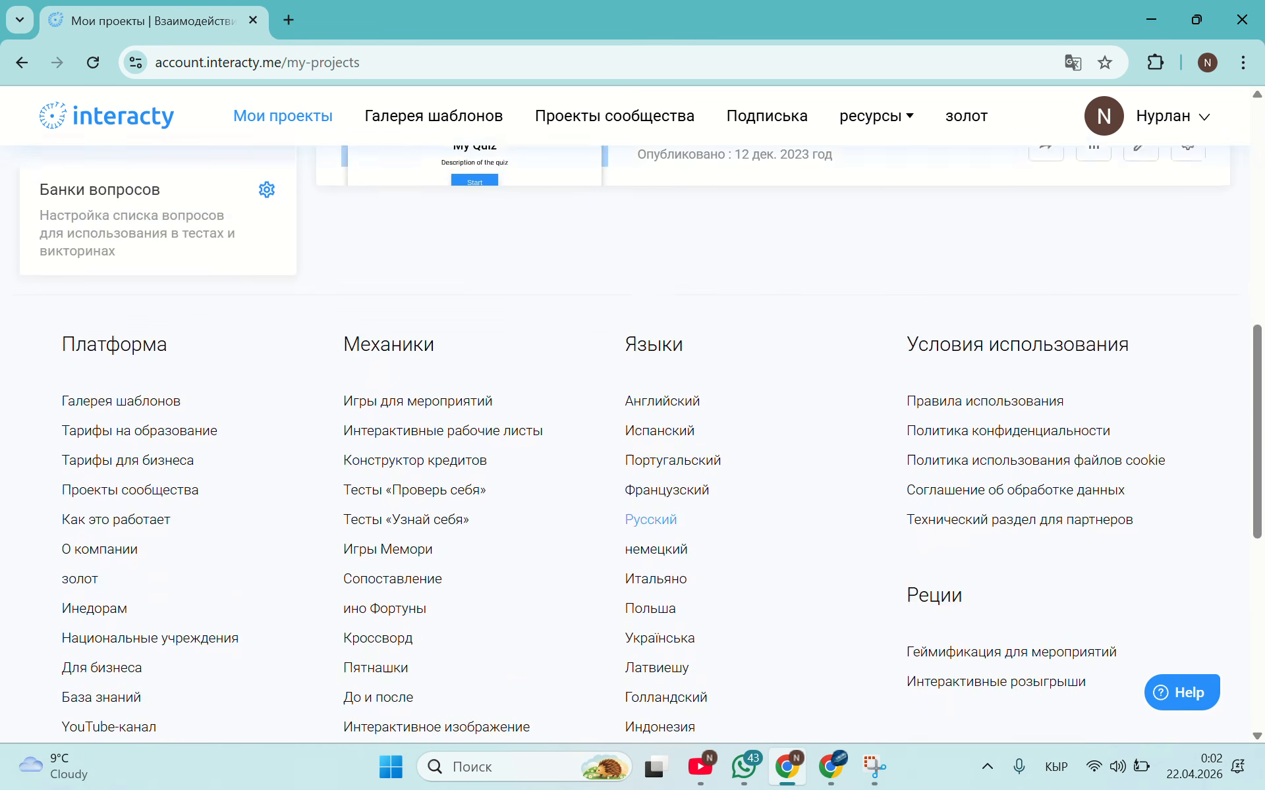
scroll(773, 421, "up", 8)
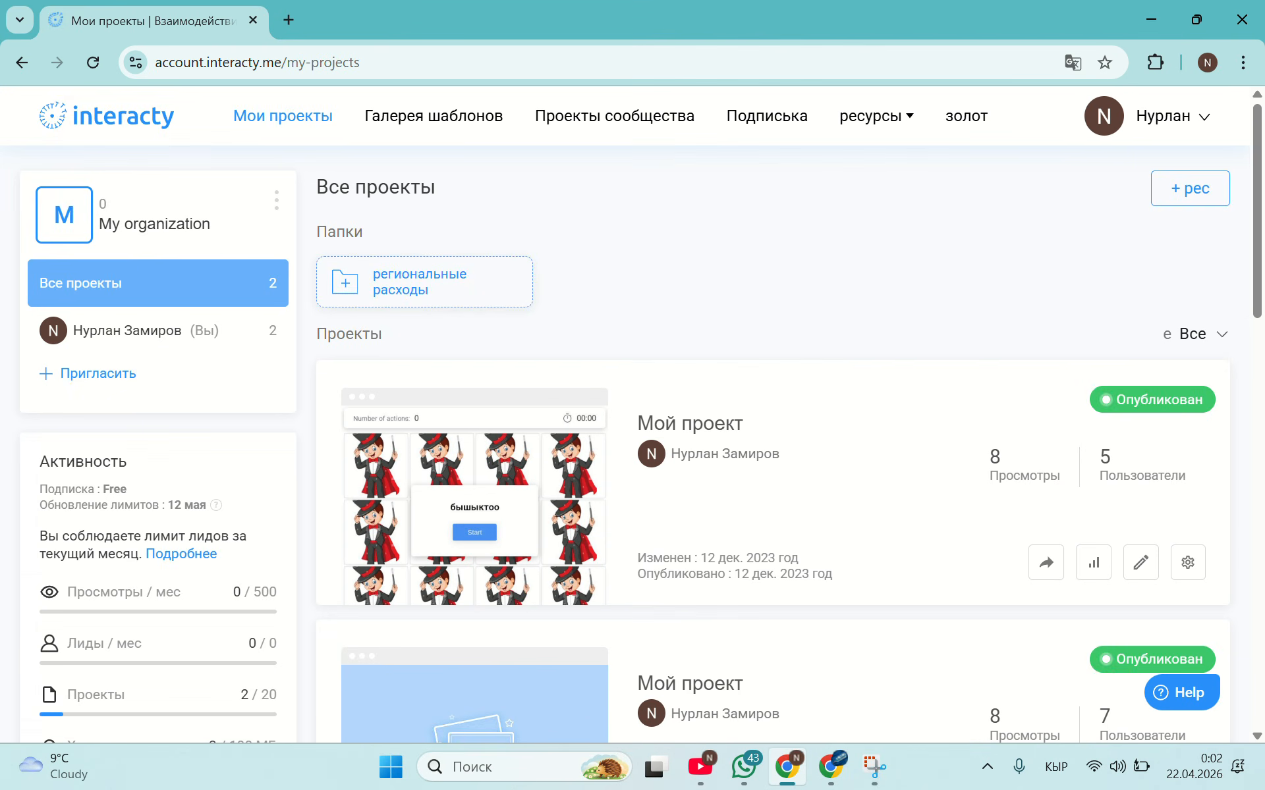
scroll(772, 422, "down", 2)
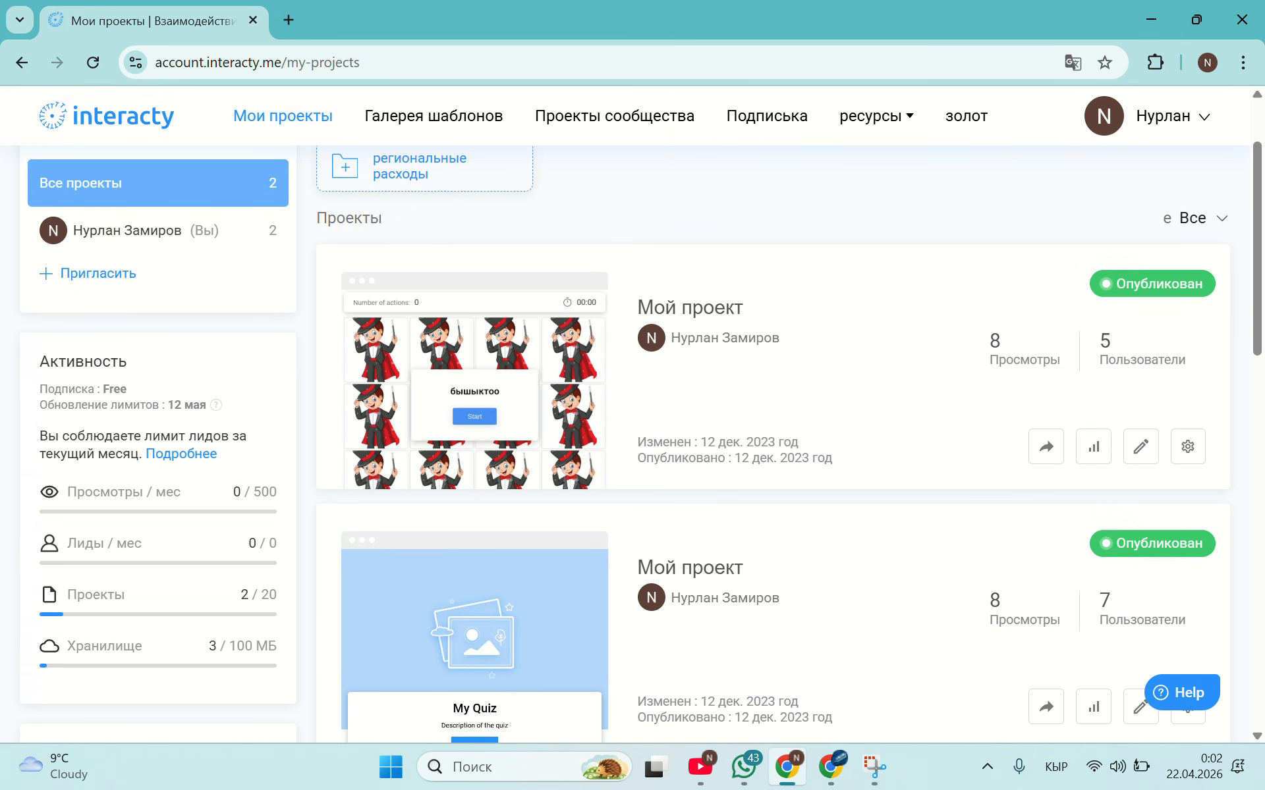
scroll(773, 421, "down", 2)
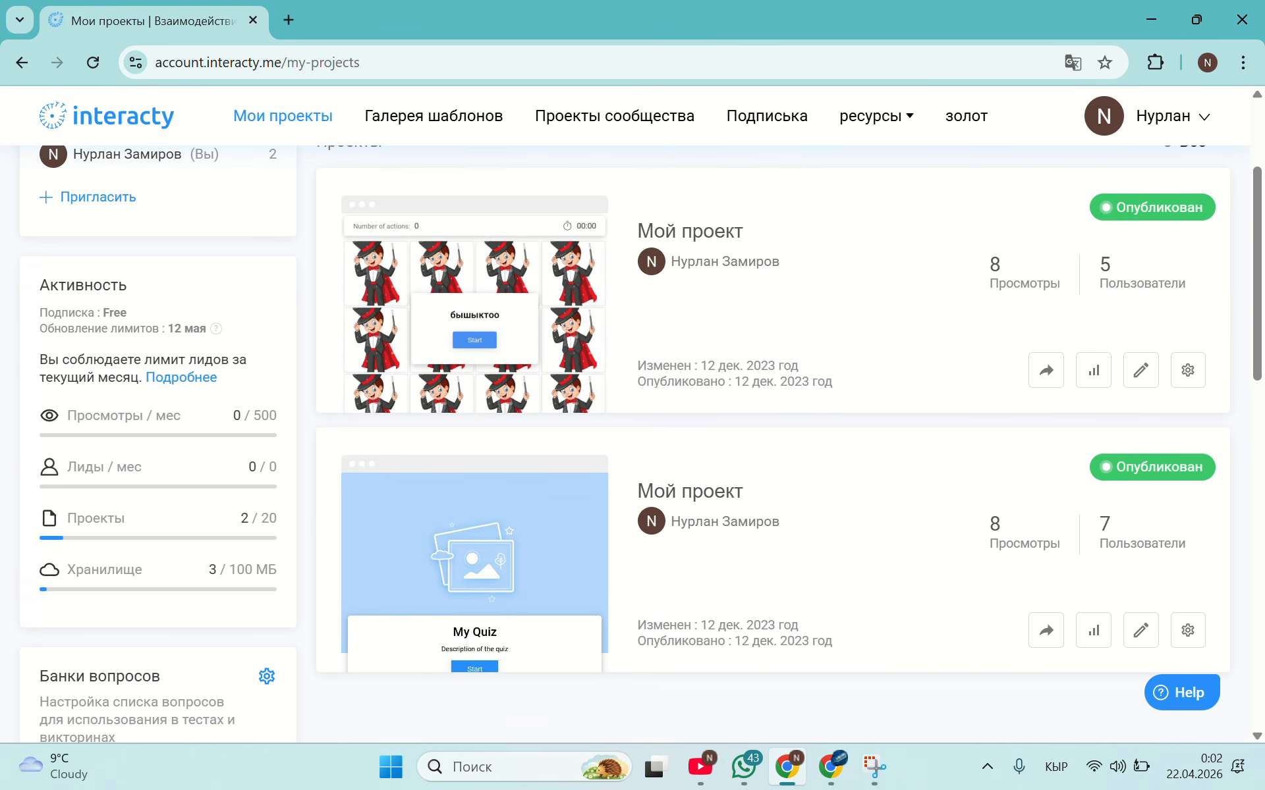
scroll(773, 422, "up", 4)
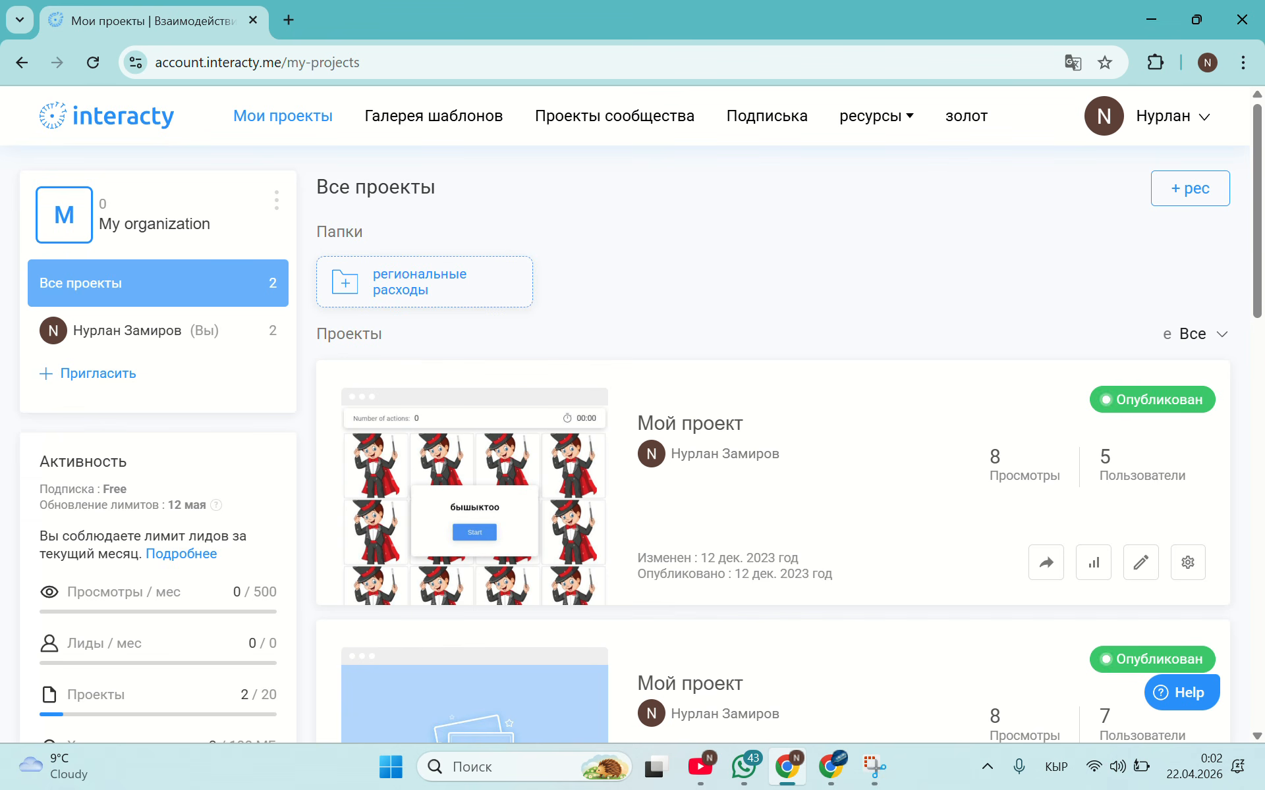
Create a project from the "Классический кроссворд" template in the template gallery.
left_click(433, 116)
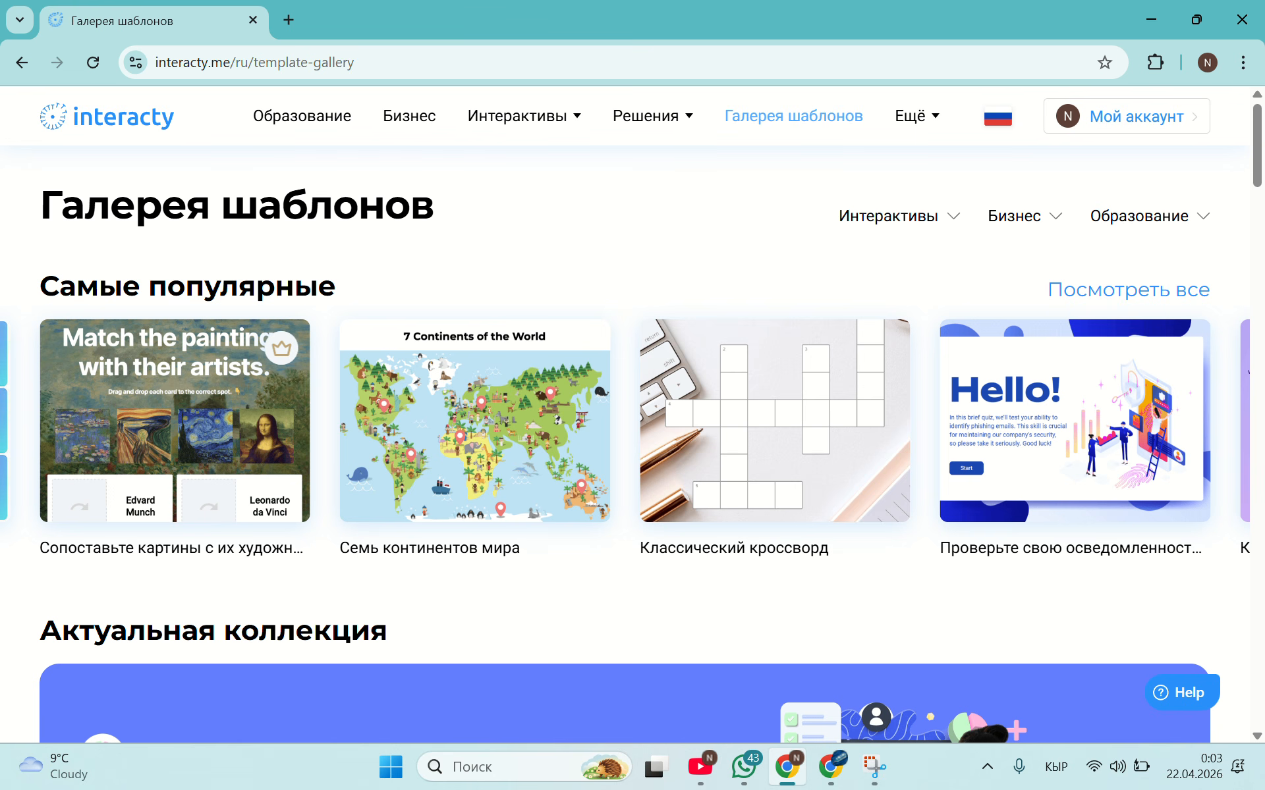
mouse_move(775, 428)
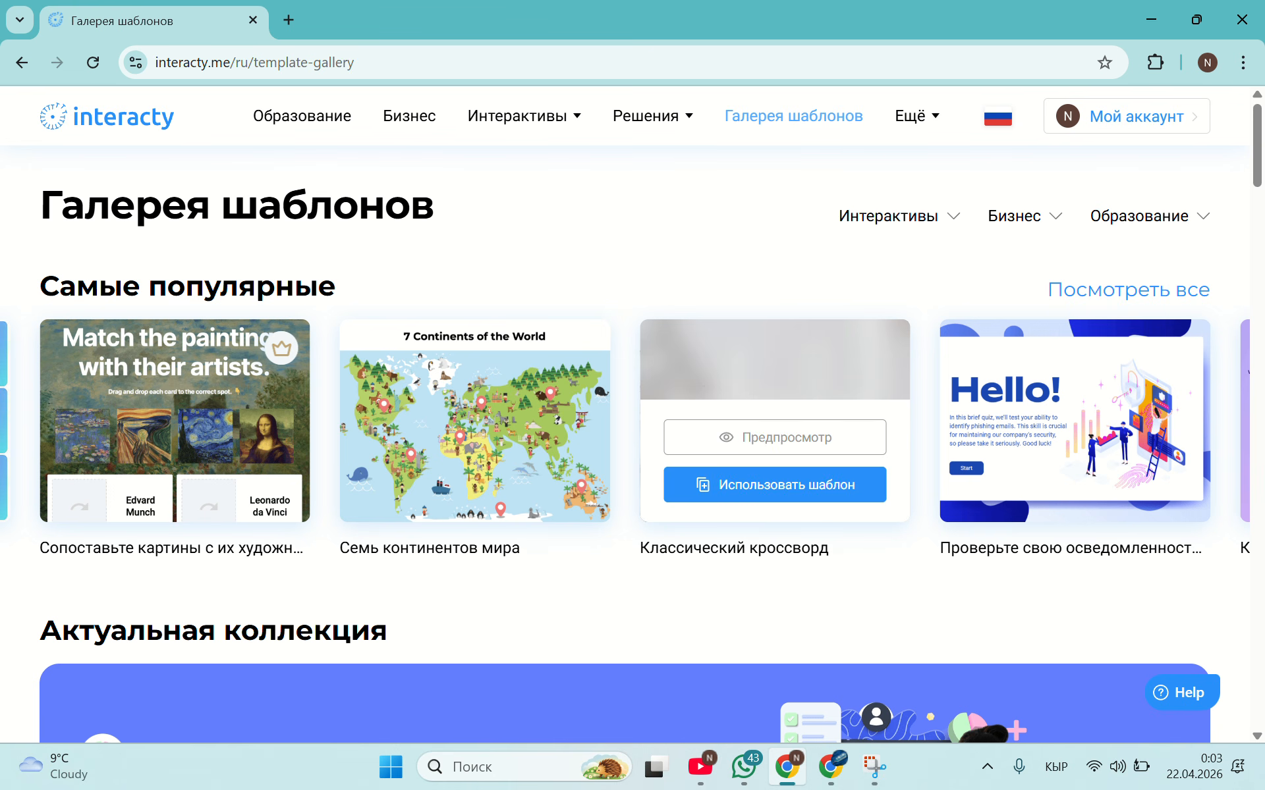
left_click(774, 485)
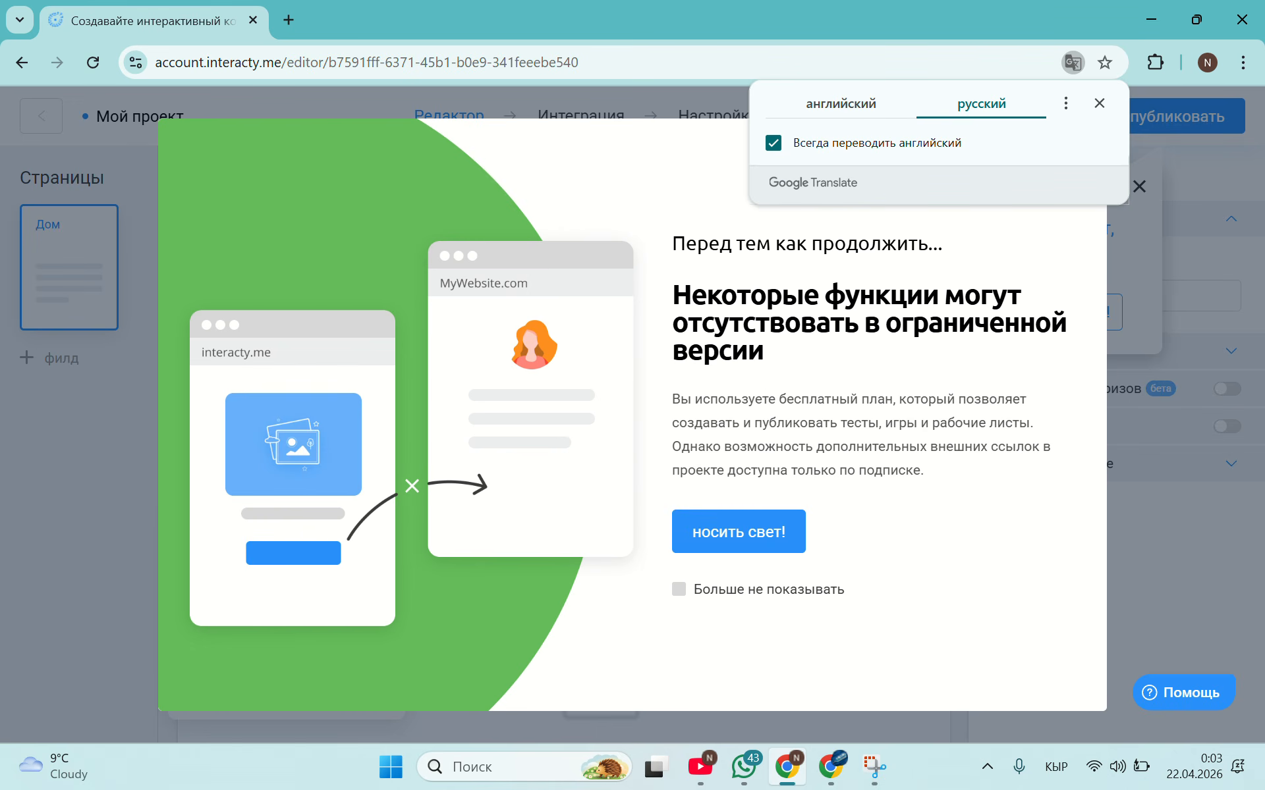
Dismiss the free-plan notice and editor tips, opting out of the plan and autosave notices, and close the tutorial video.
left_click(678, 589)
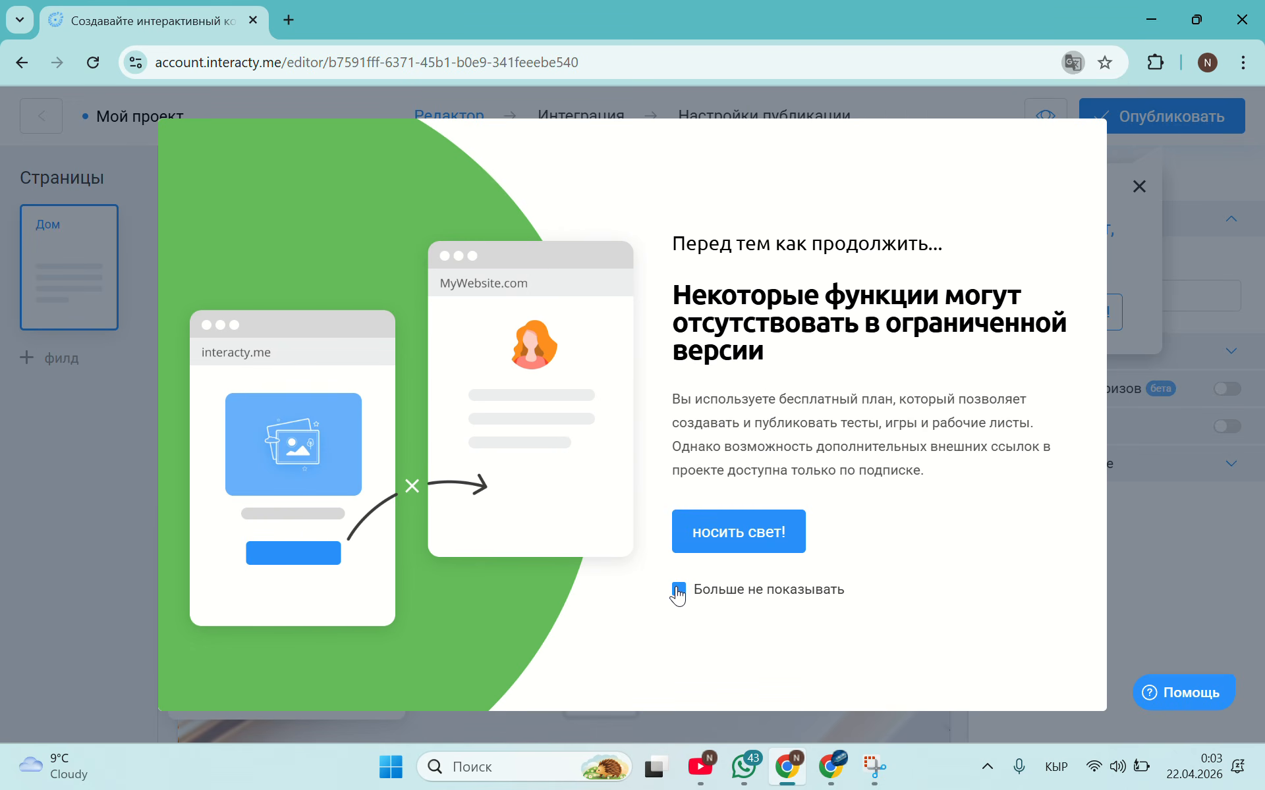
left_click(740, 527)
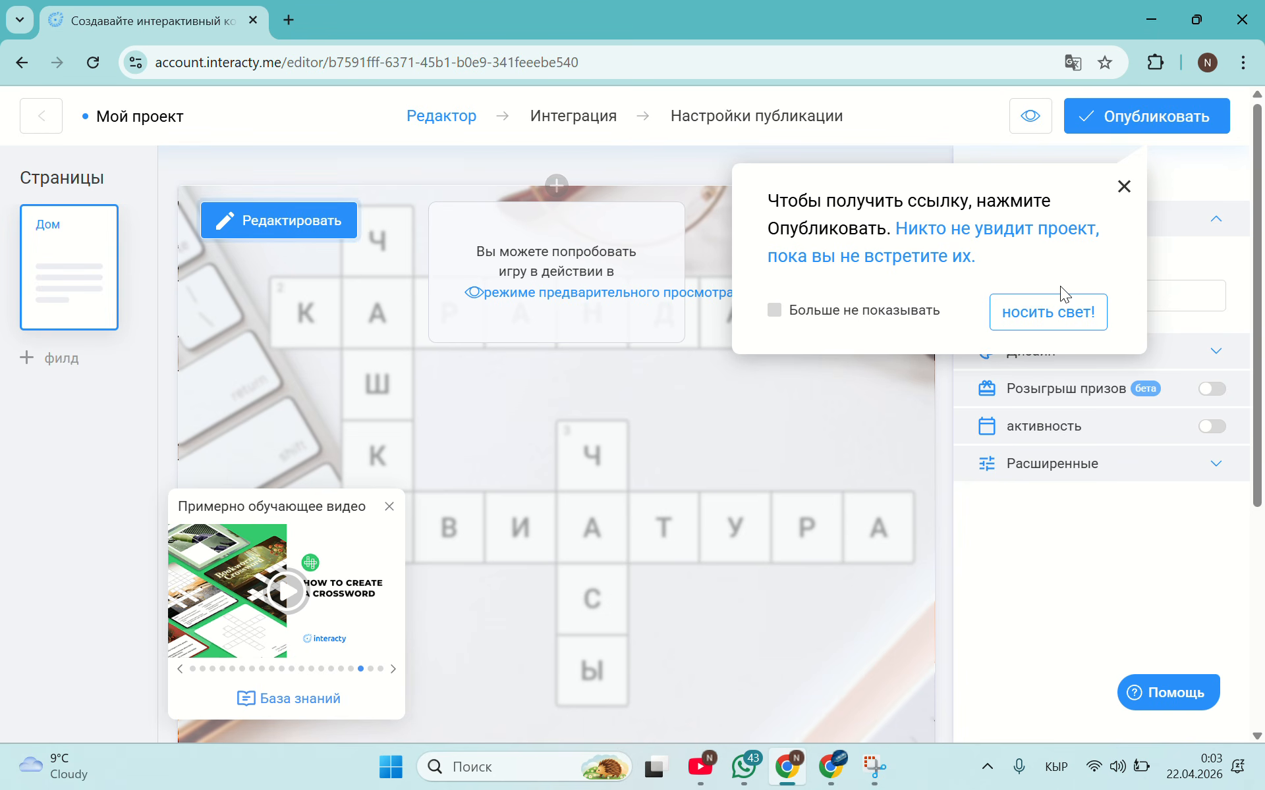
left_click(1124, 188)
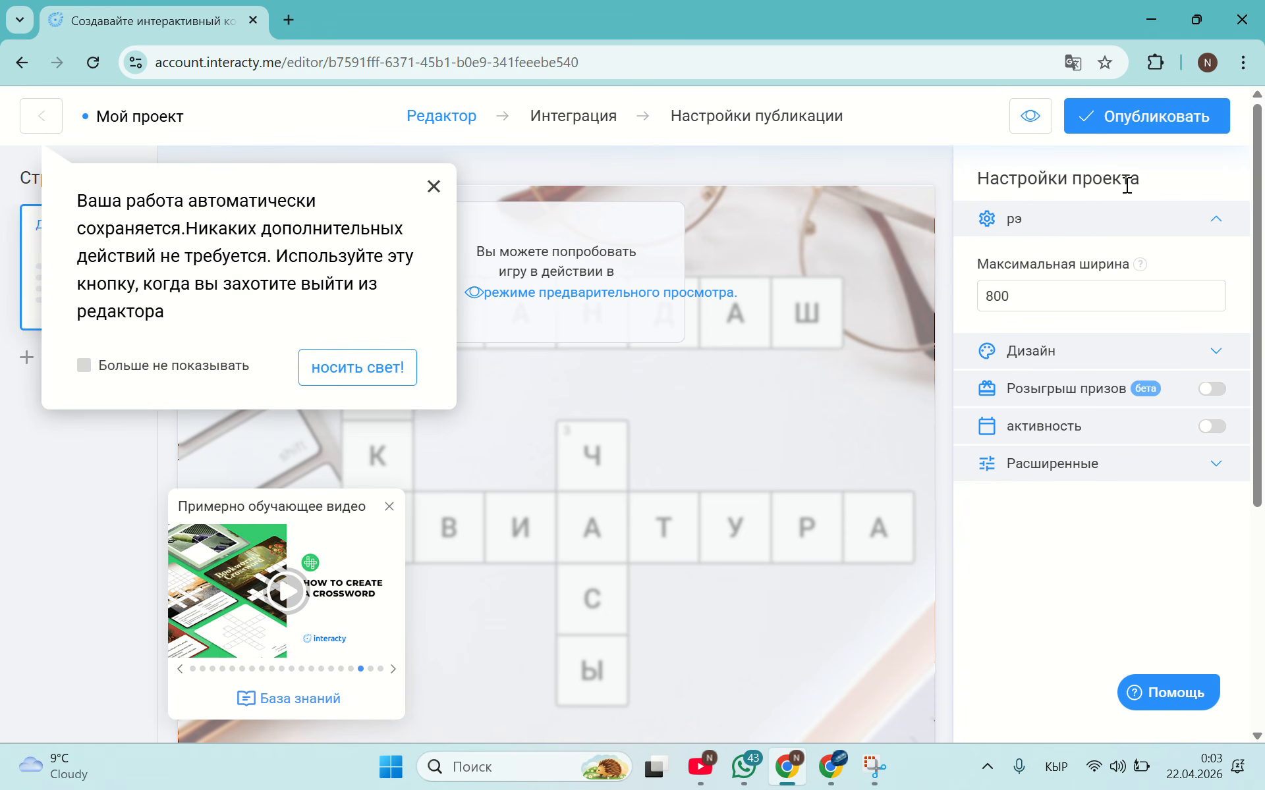
left_click(84, 366)
left_click(350, 381)
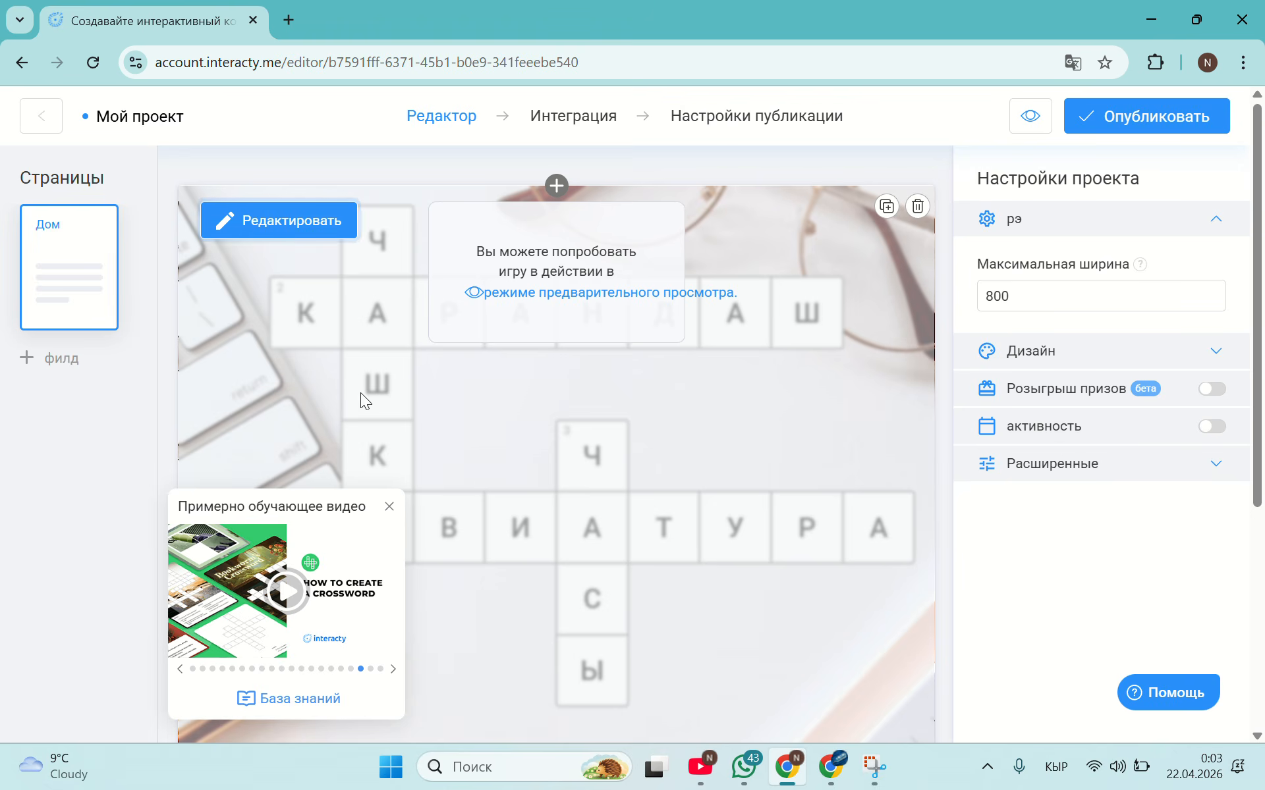
left_click(390, 508)
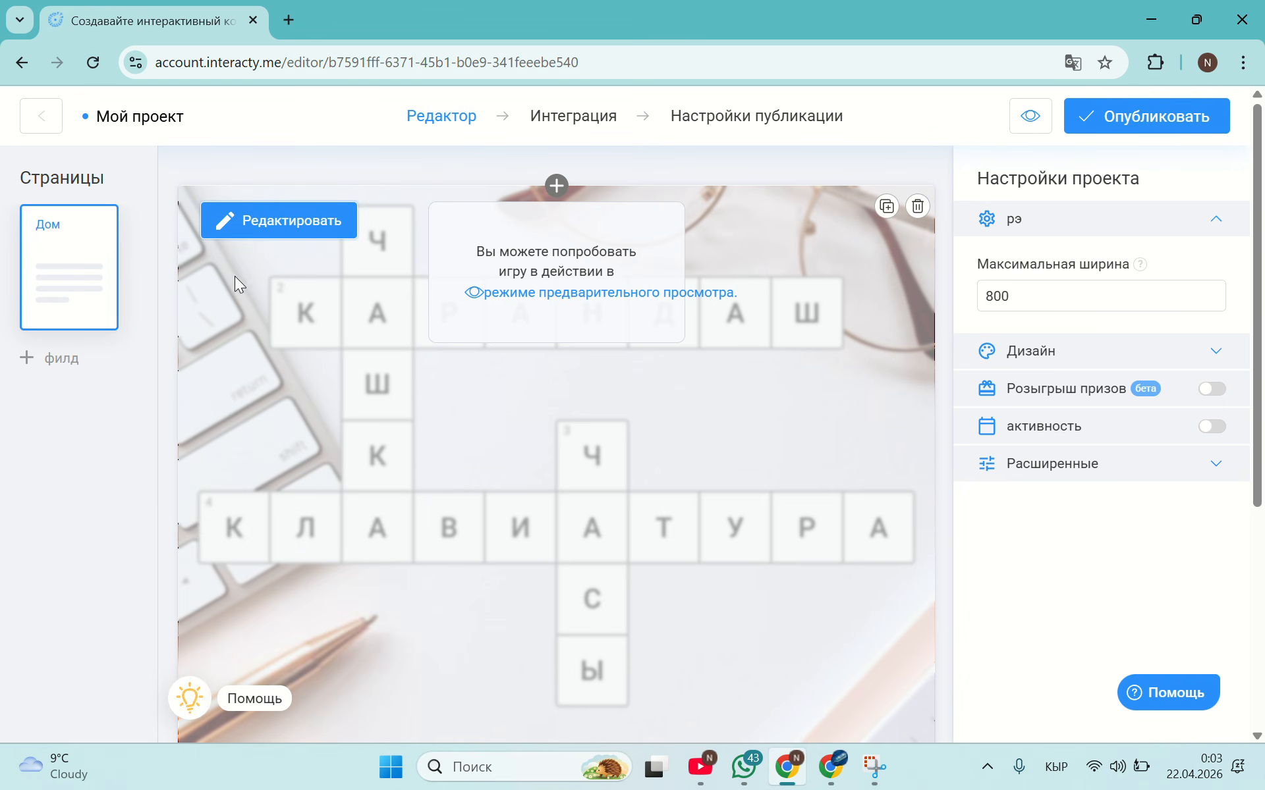
Open the crossword block for editing and set word 1 to "Бишкек" with the hint "Кыргызсиандын борбор шаары?".
scroll(199, 213, "up", 5)
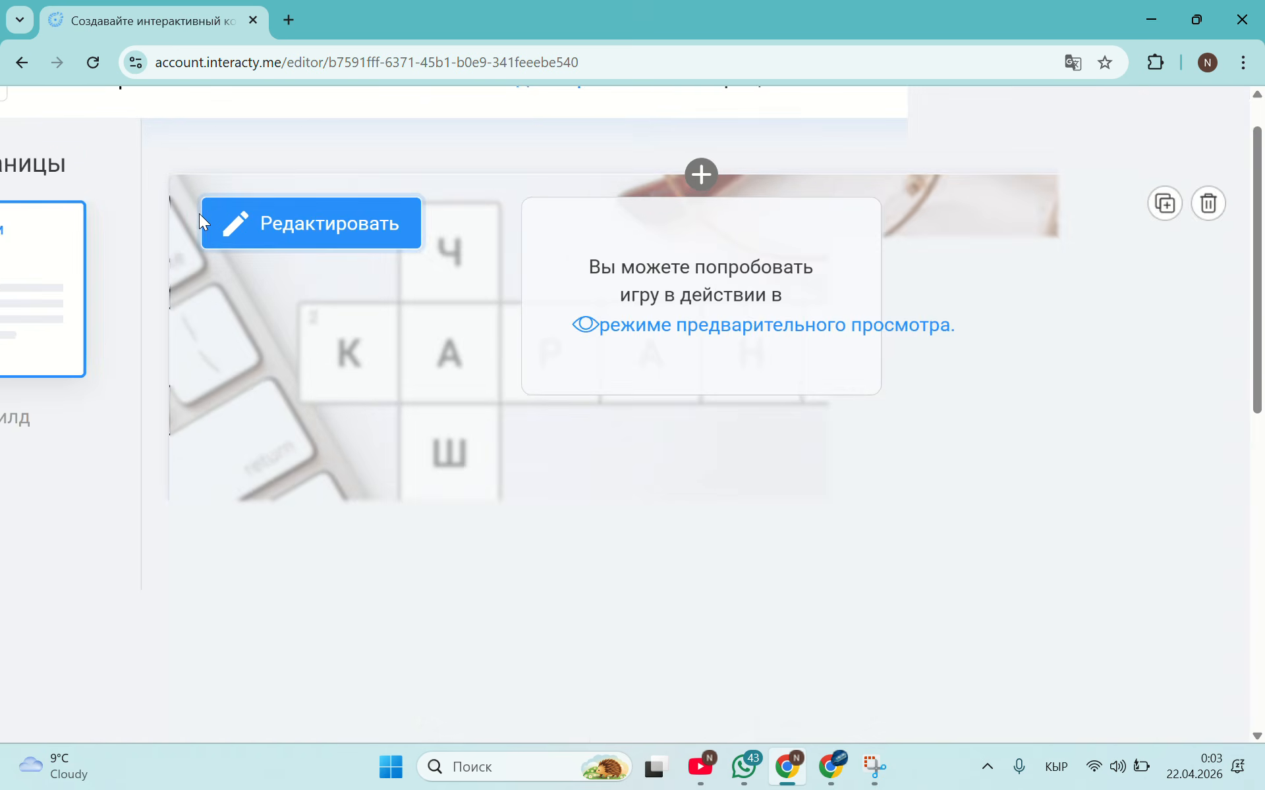
left_click(267, 223)
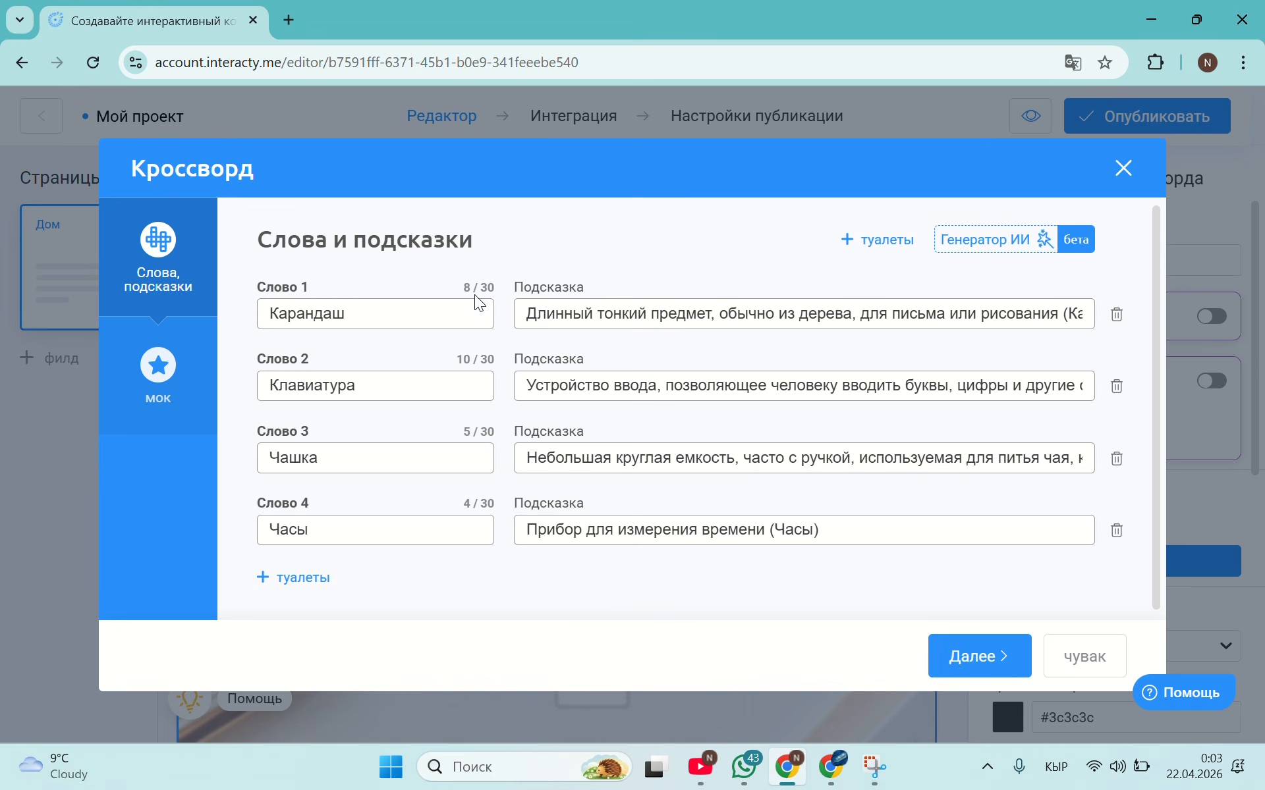
left_click(354, 316)
triple_click(530, 315)
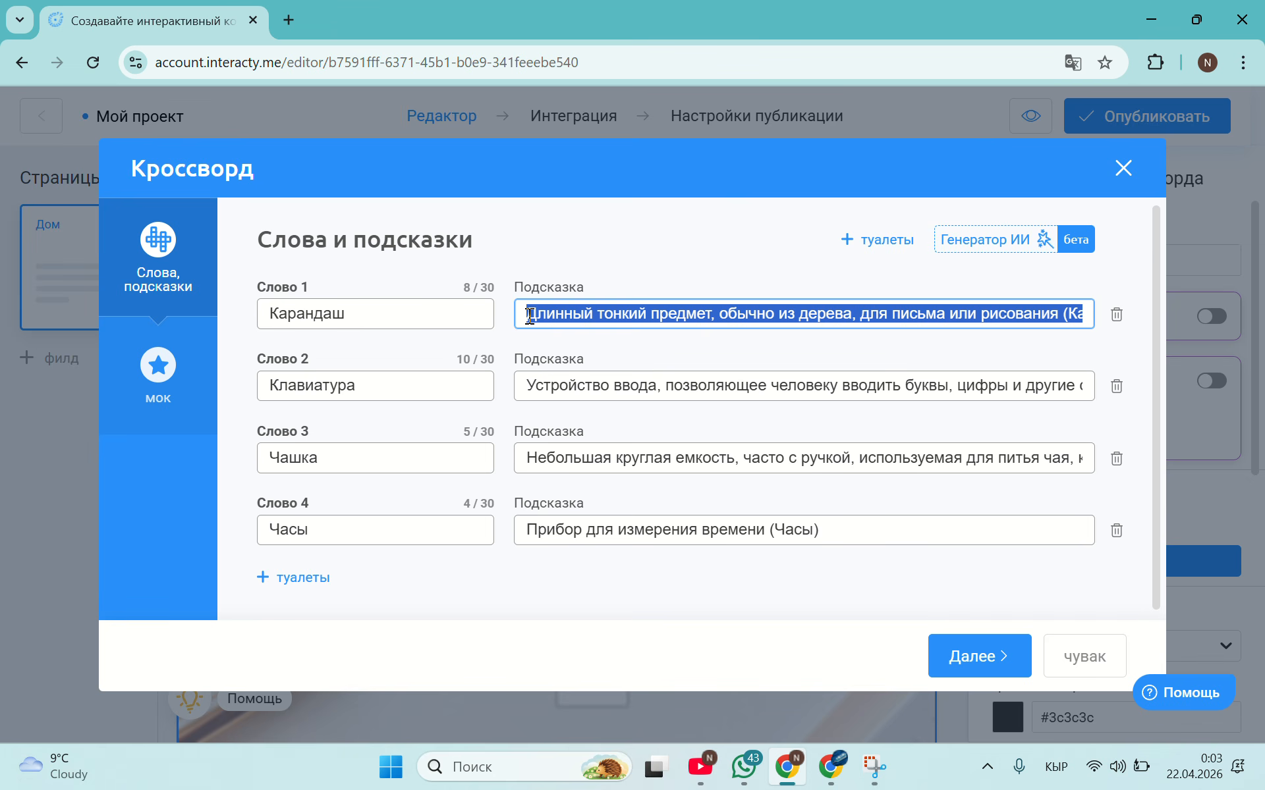
key("BackSpace")
key("BackSpace")
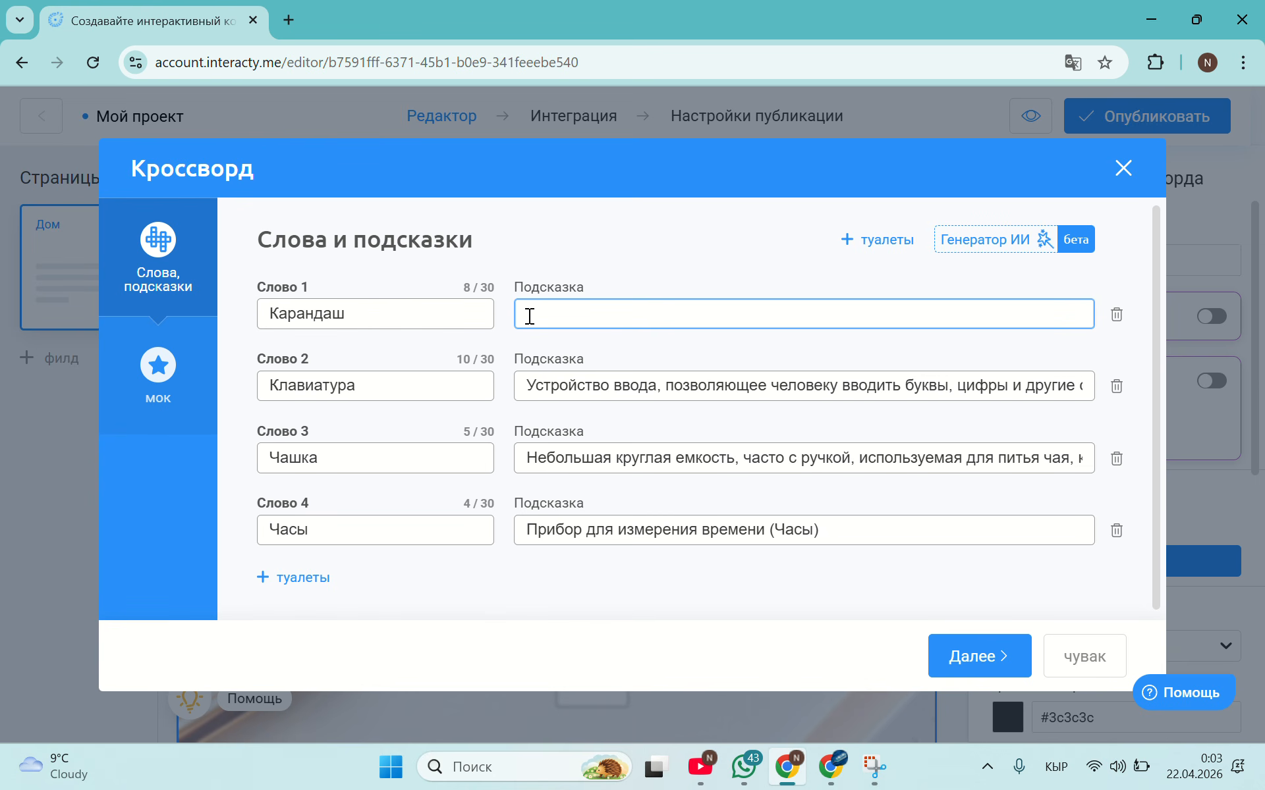
type("Кыргызсиандын борбо")
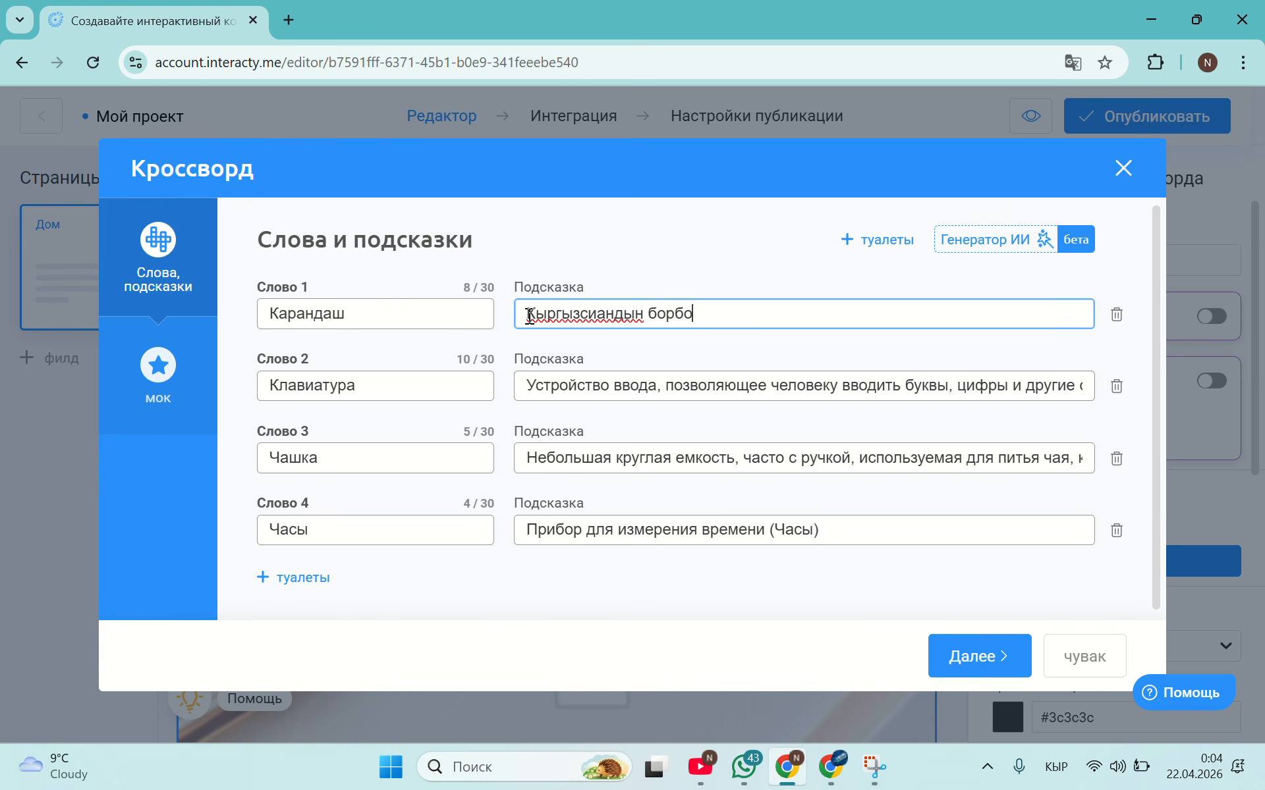
type("р шаары?")
double_click(373, 313)
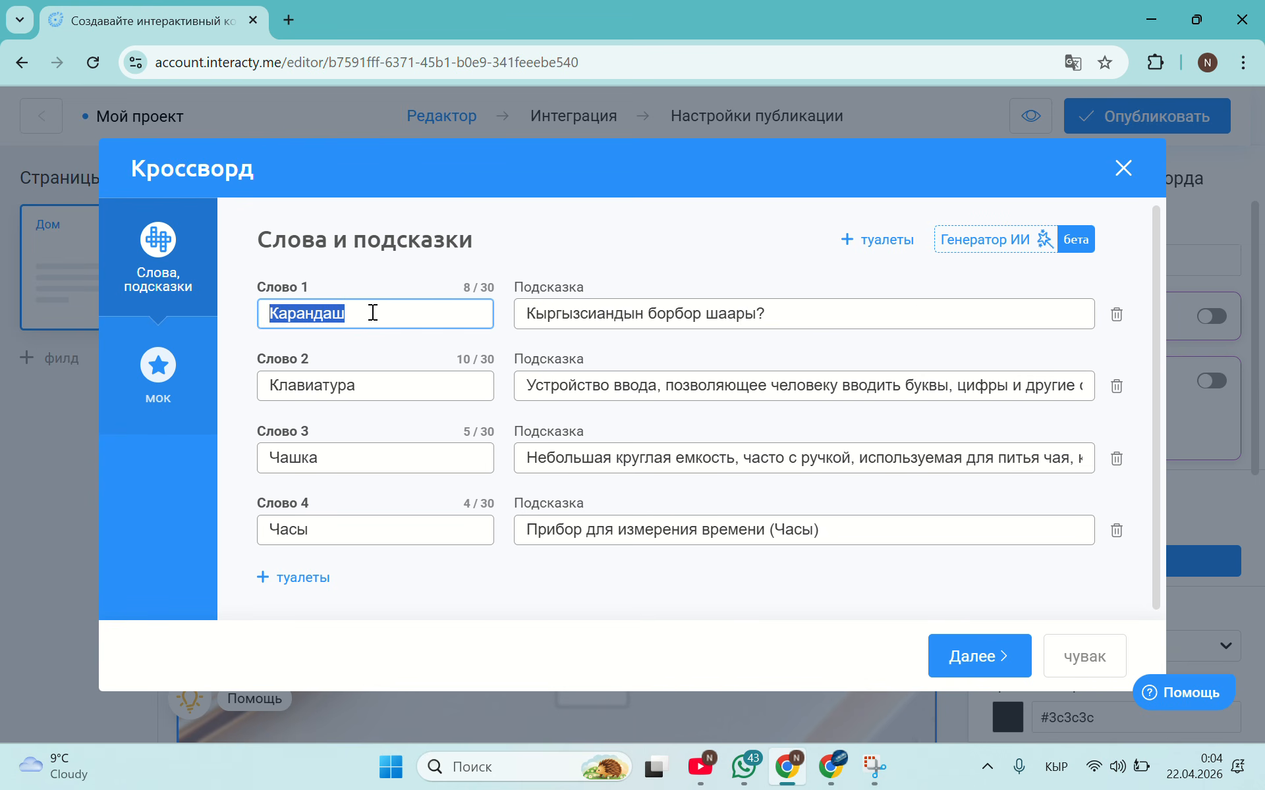
type("Бишкек")
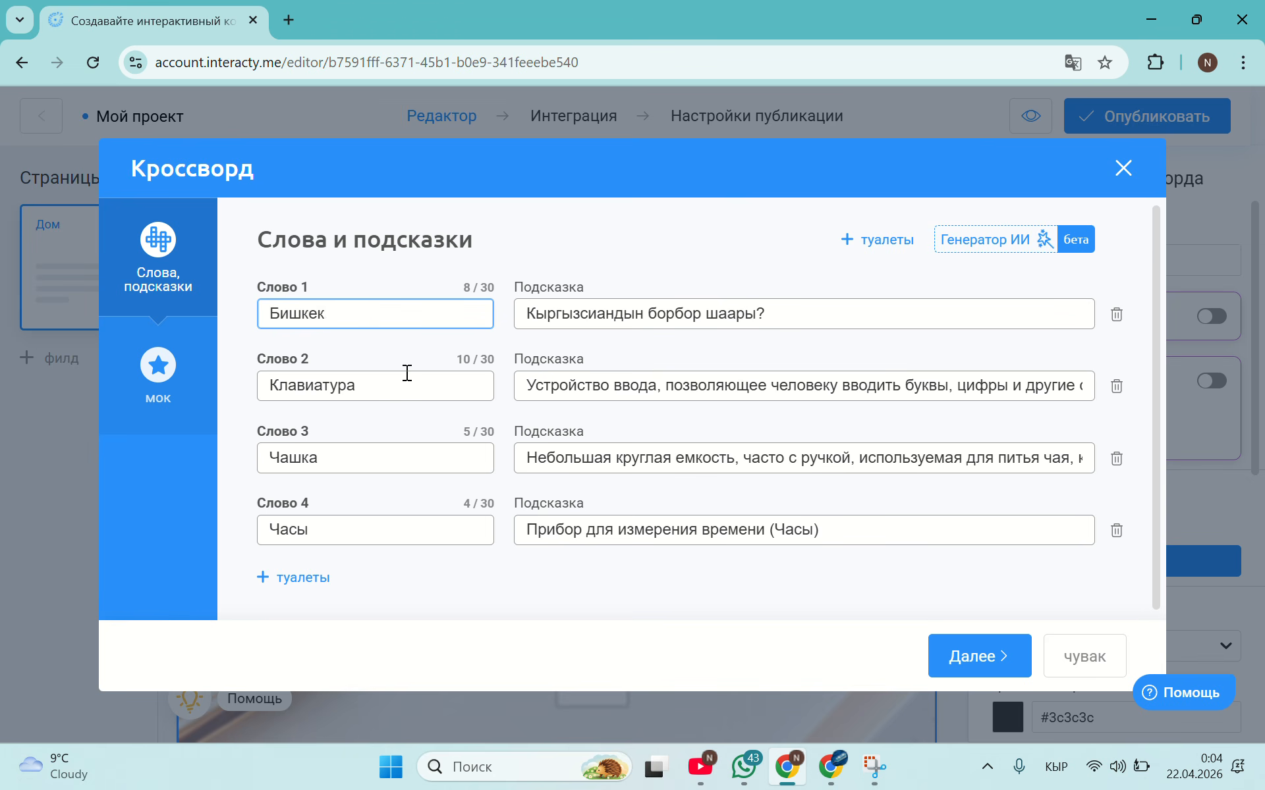
Replace word 2 with "Каракол" and its hint with "Ысык-Көл облусунун борбору?".
left_click(562, 387)
triple_click(561, 390)
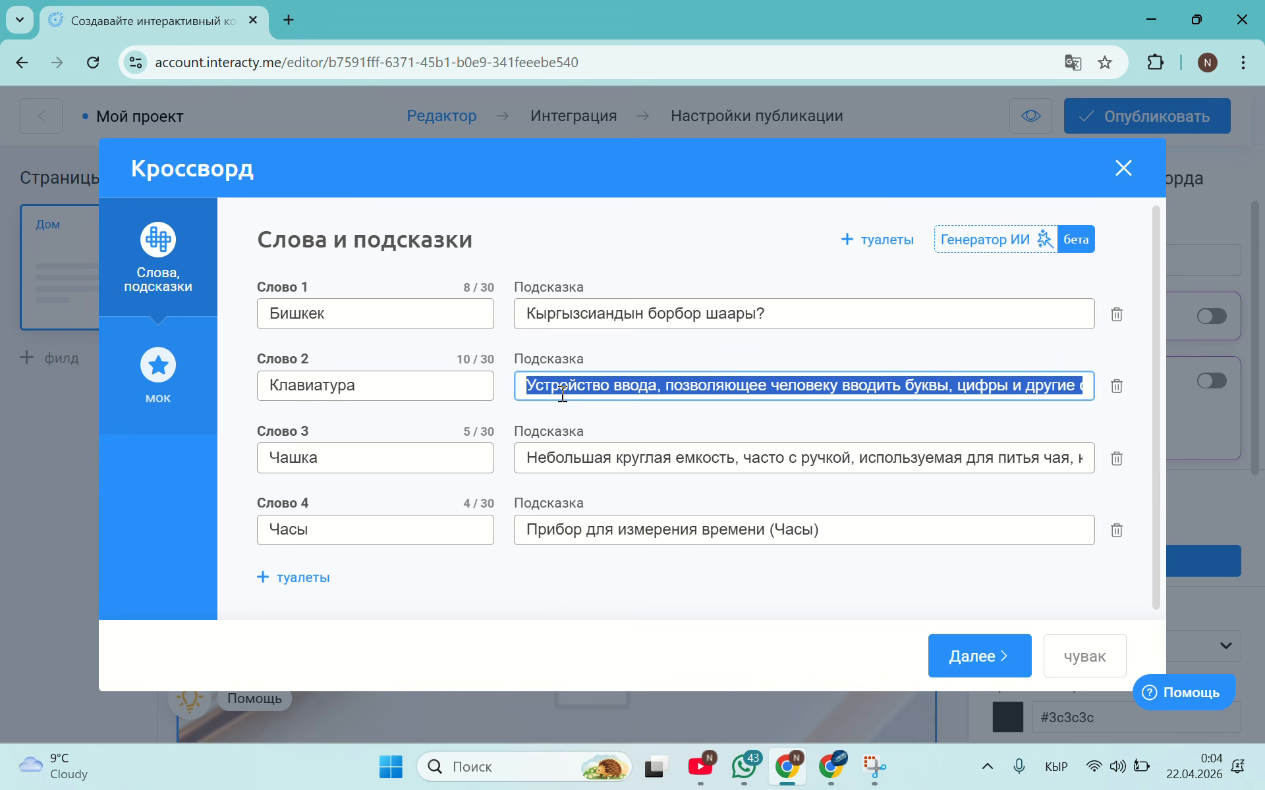
type("Ысык")
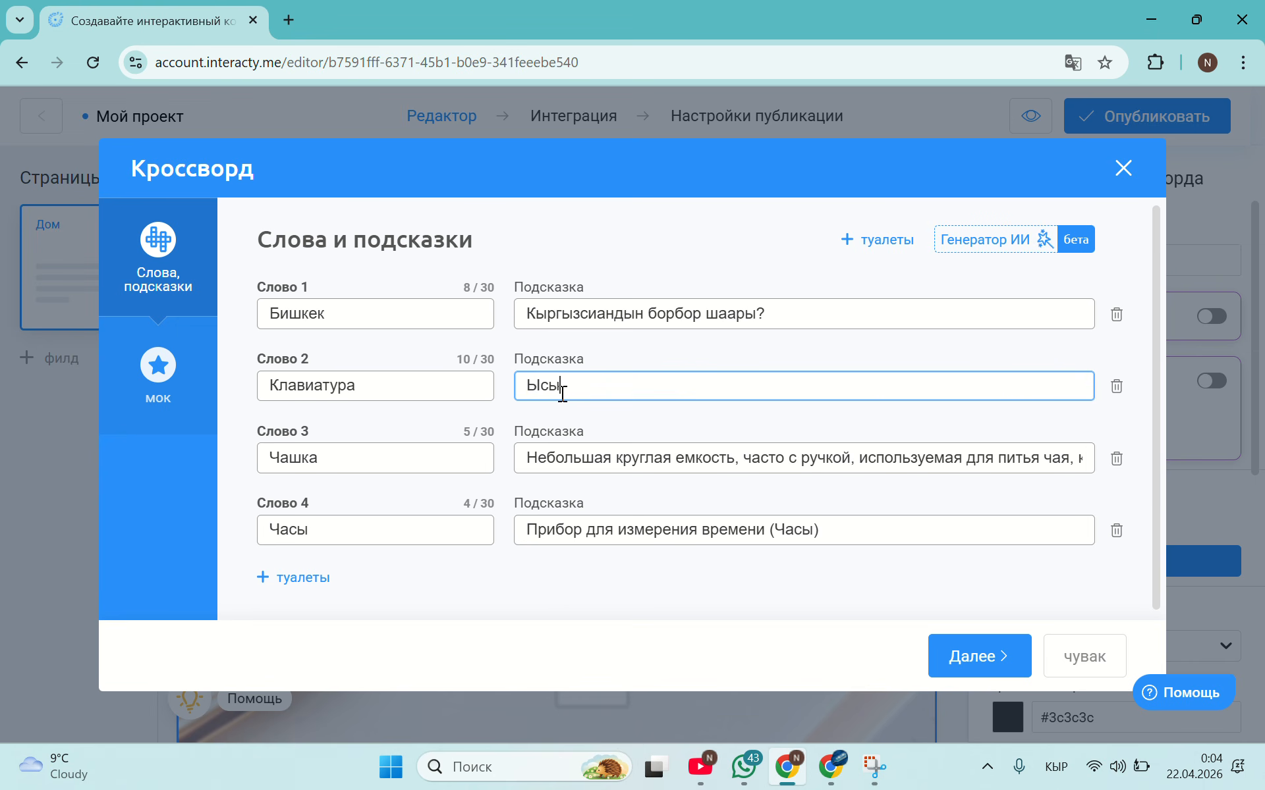
type("-Көл облусунун бор")
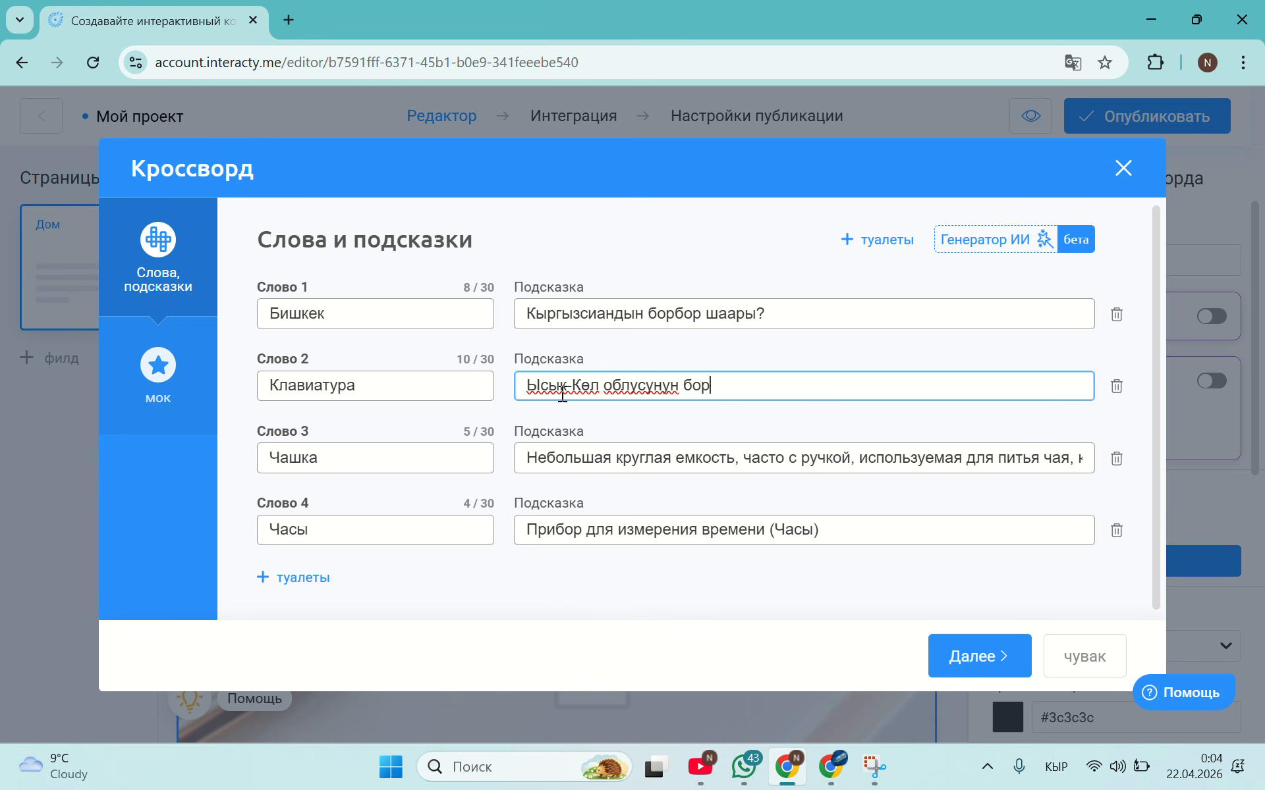
type("бору?")
double_click(424, 371)
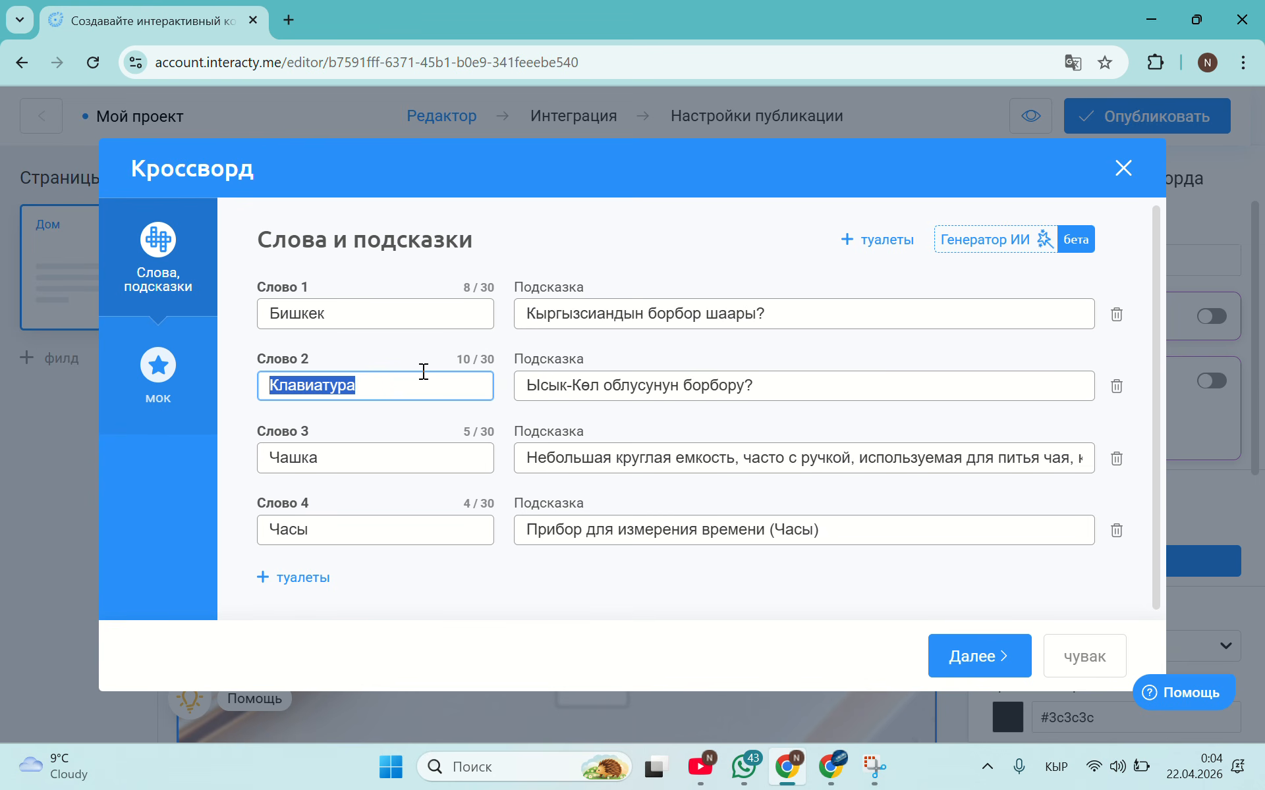
type("Каракол")
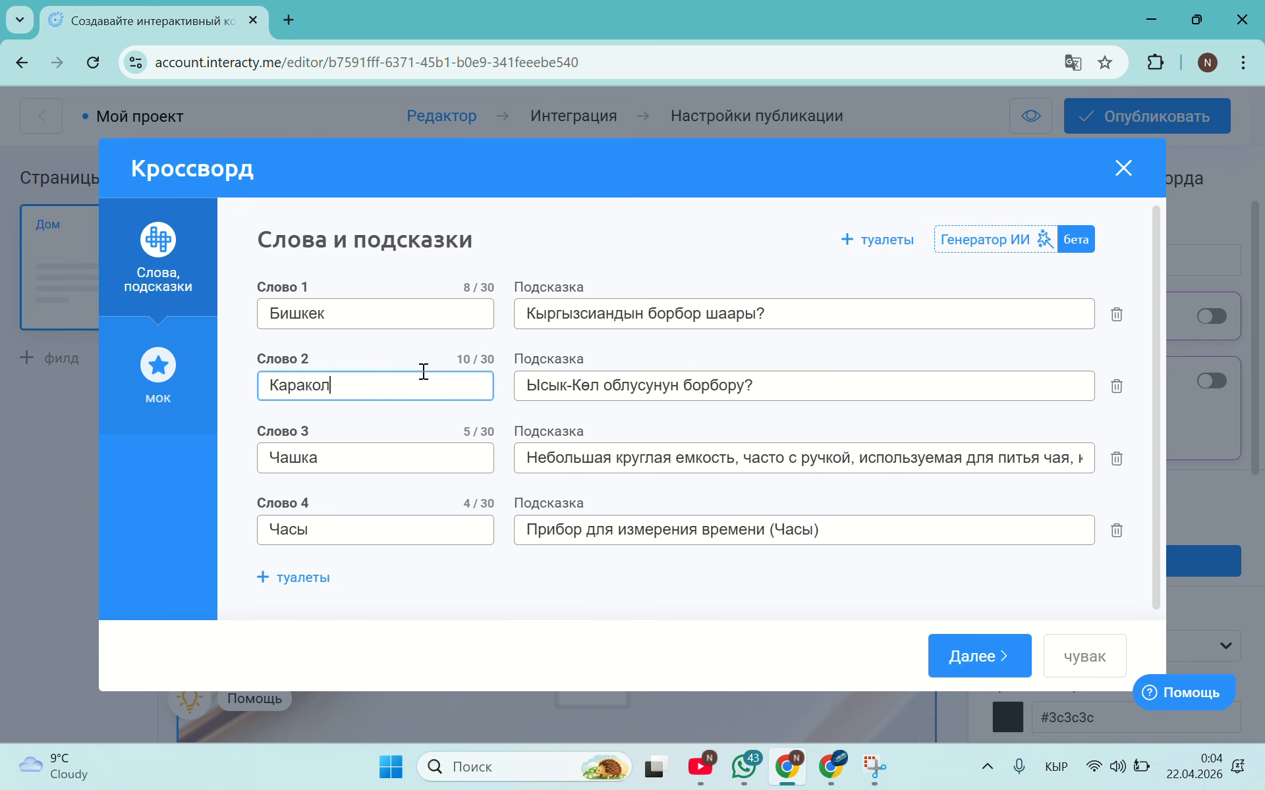
Replace word 3 with "Нарын" and its hint with "Эң чон область?".
triple_click(567, 464)
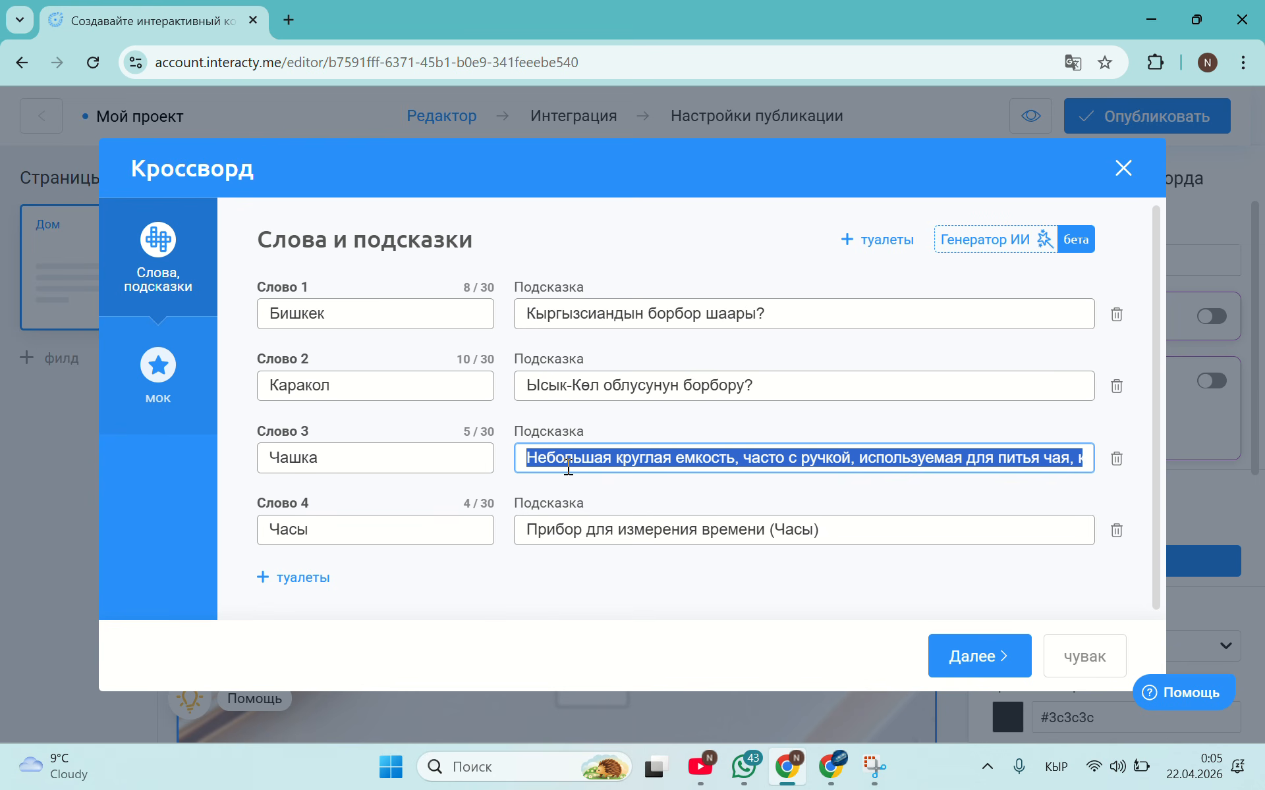
type("Э")
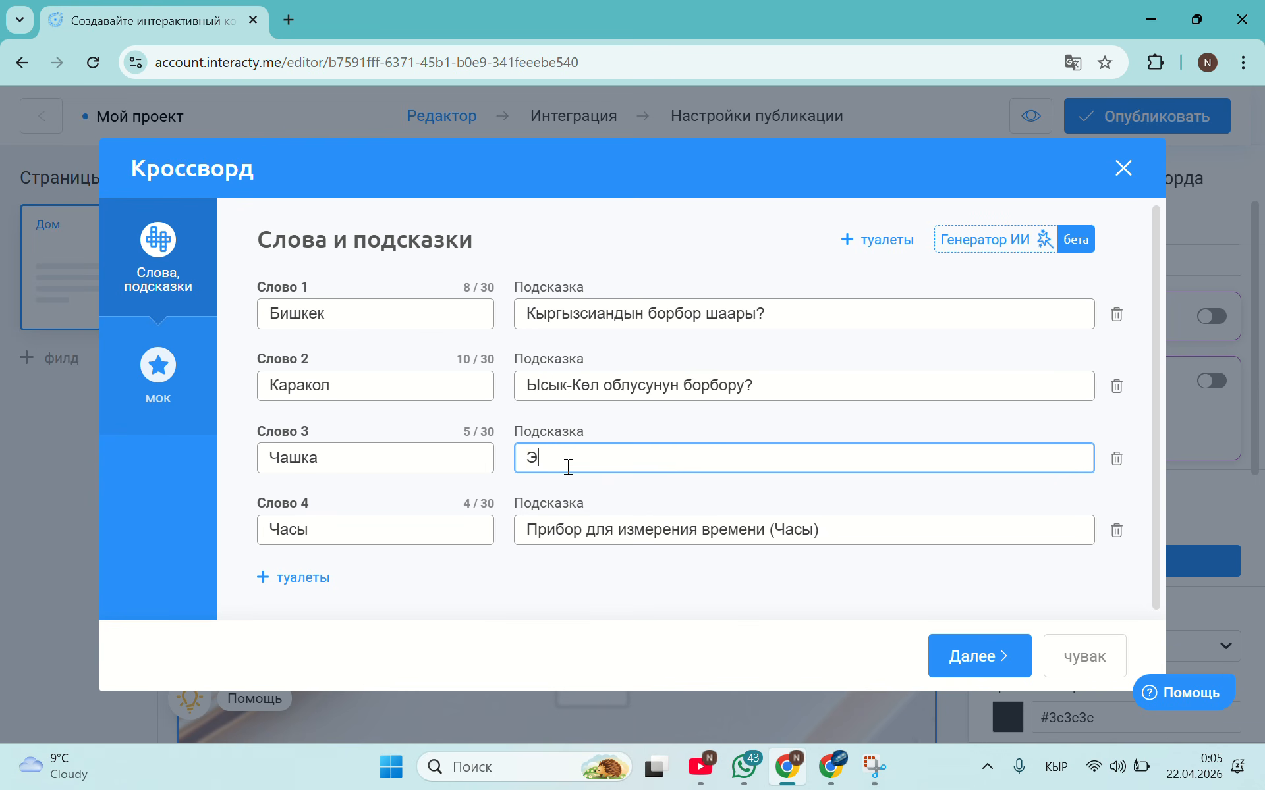
type("н ")
type("чон обл")
type("у")
type("с")
key("BackSpace")
key("BackSpace")
type("асть?")
left_click(395, 466)
double_click(398, 465)
type("нарын")
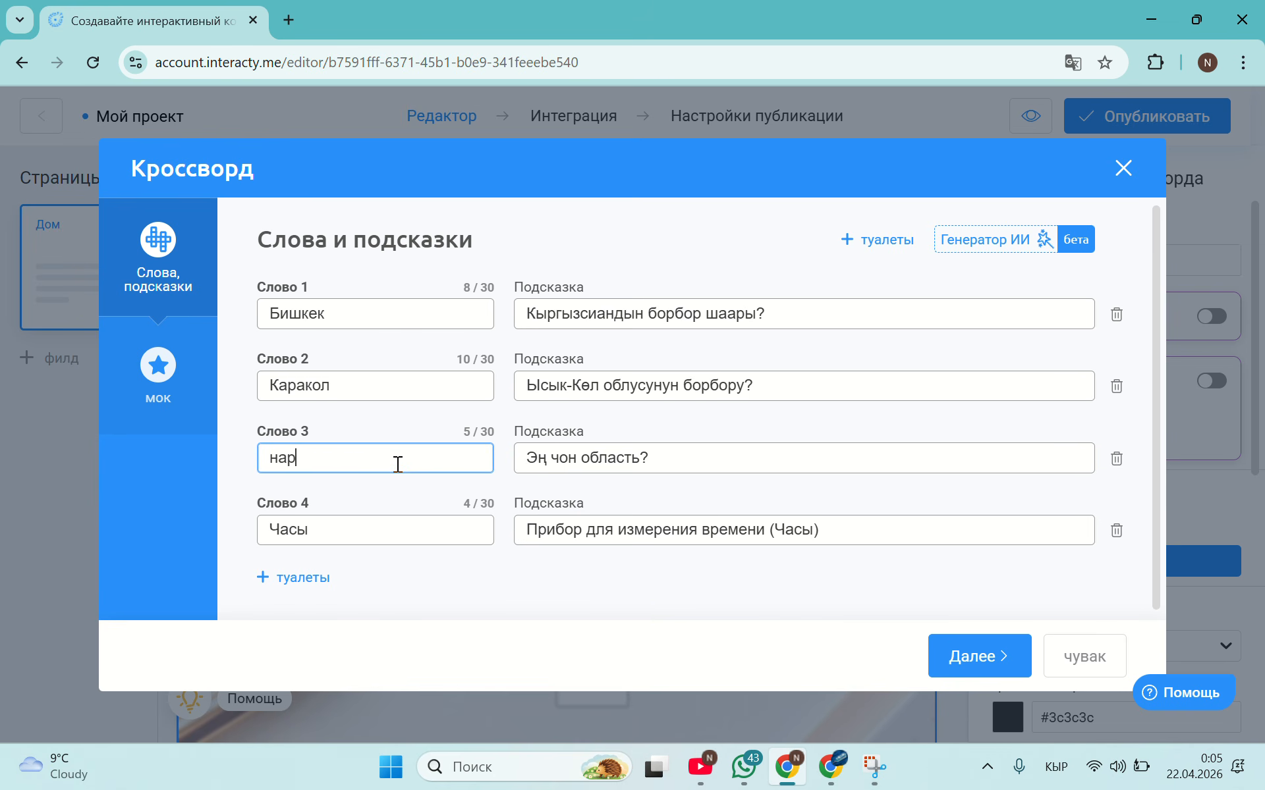
left_click(277, 458)
key("BackSpace")
type("Нарын")
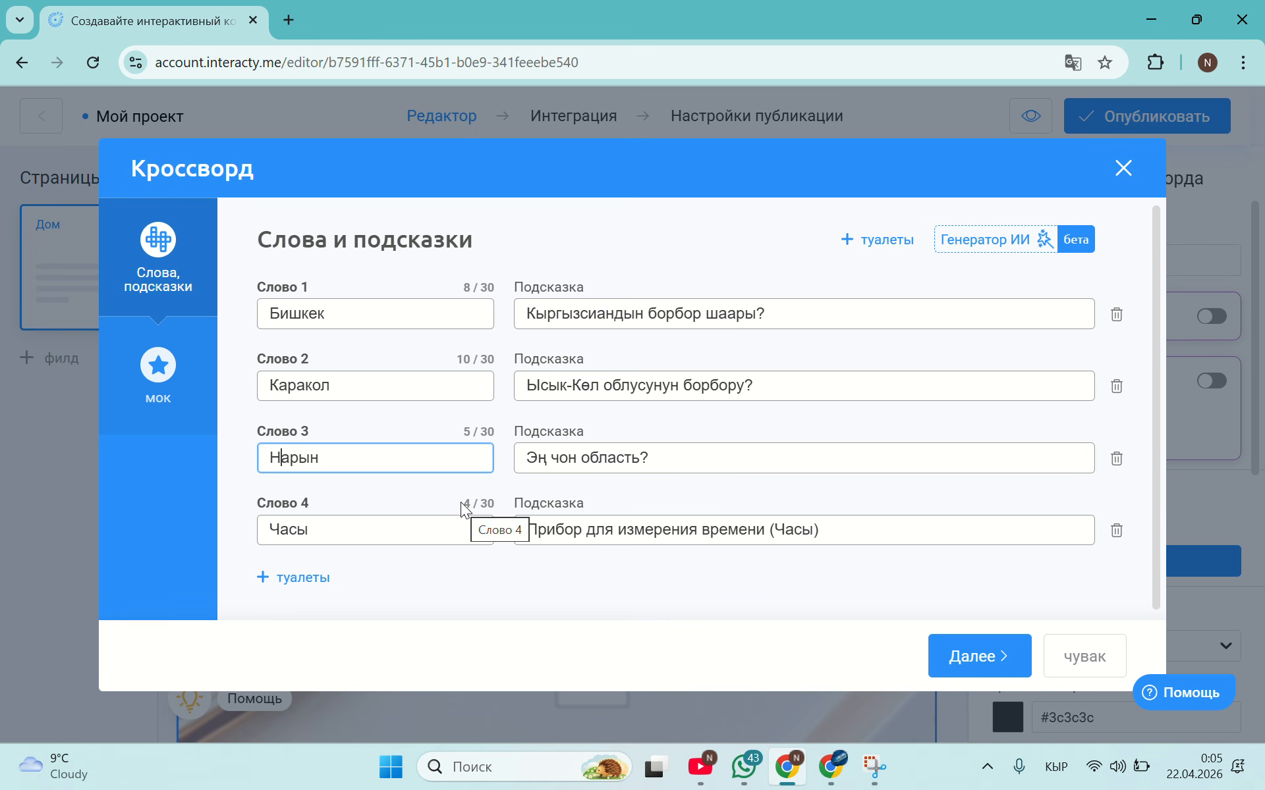
Replace word 4 with "Саат" and its hint with "Убакытты корсото турган курал".
scroll(431, 563, "down", 1)
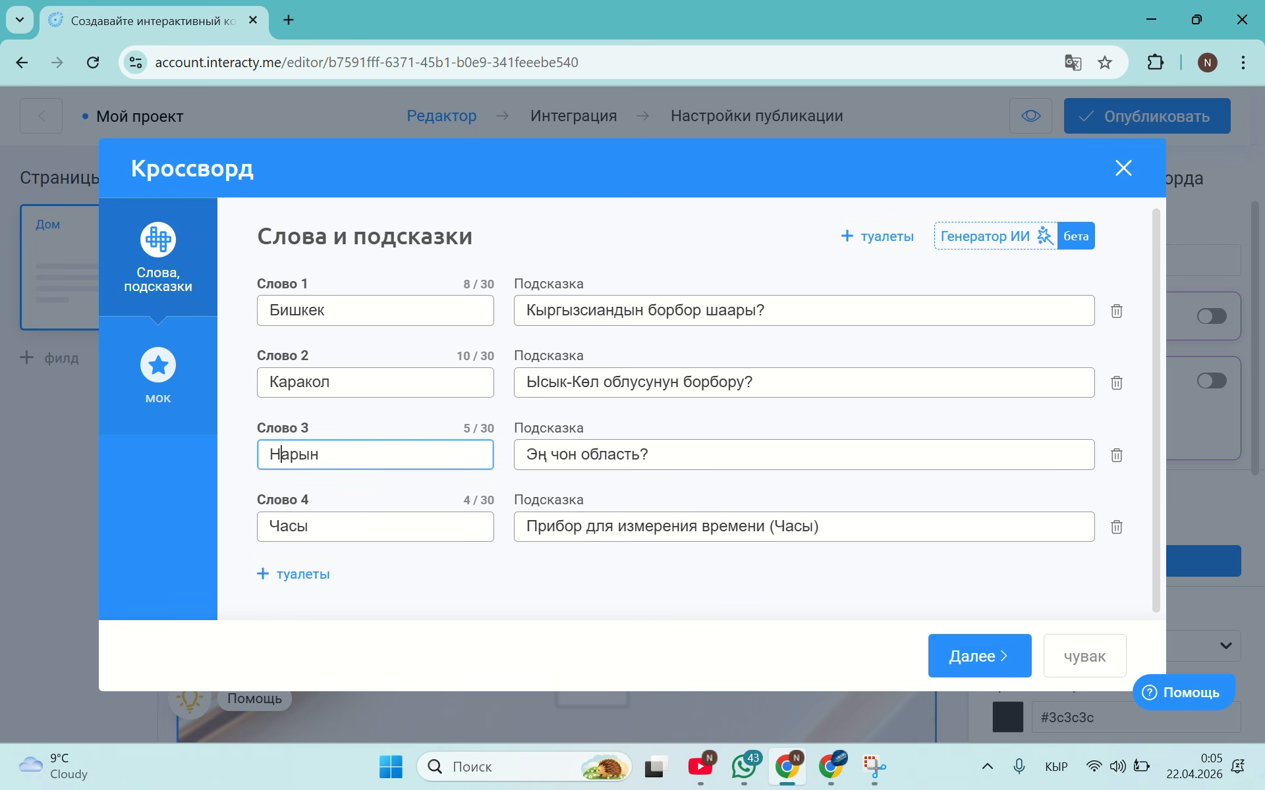
triple_click(604, 531)
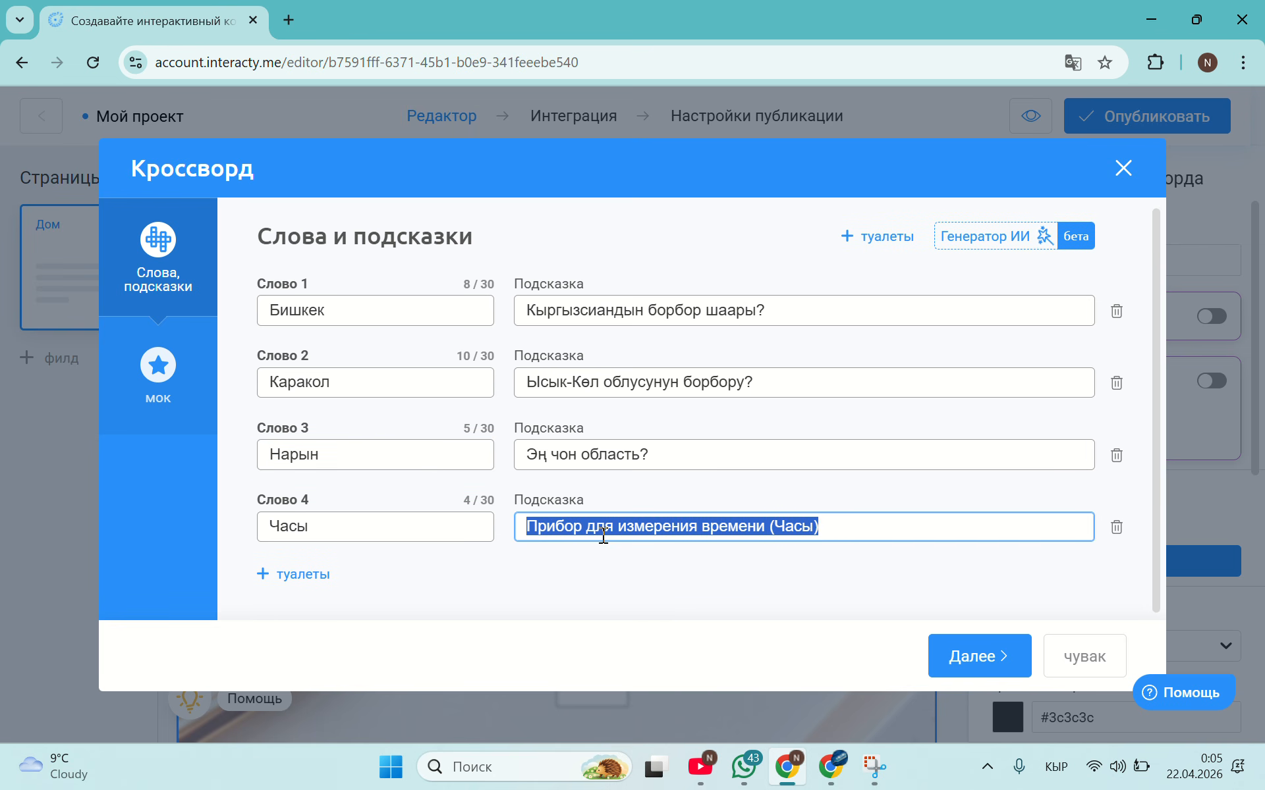
type("Уба")
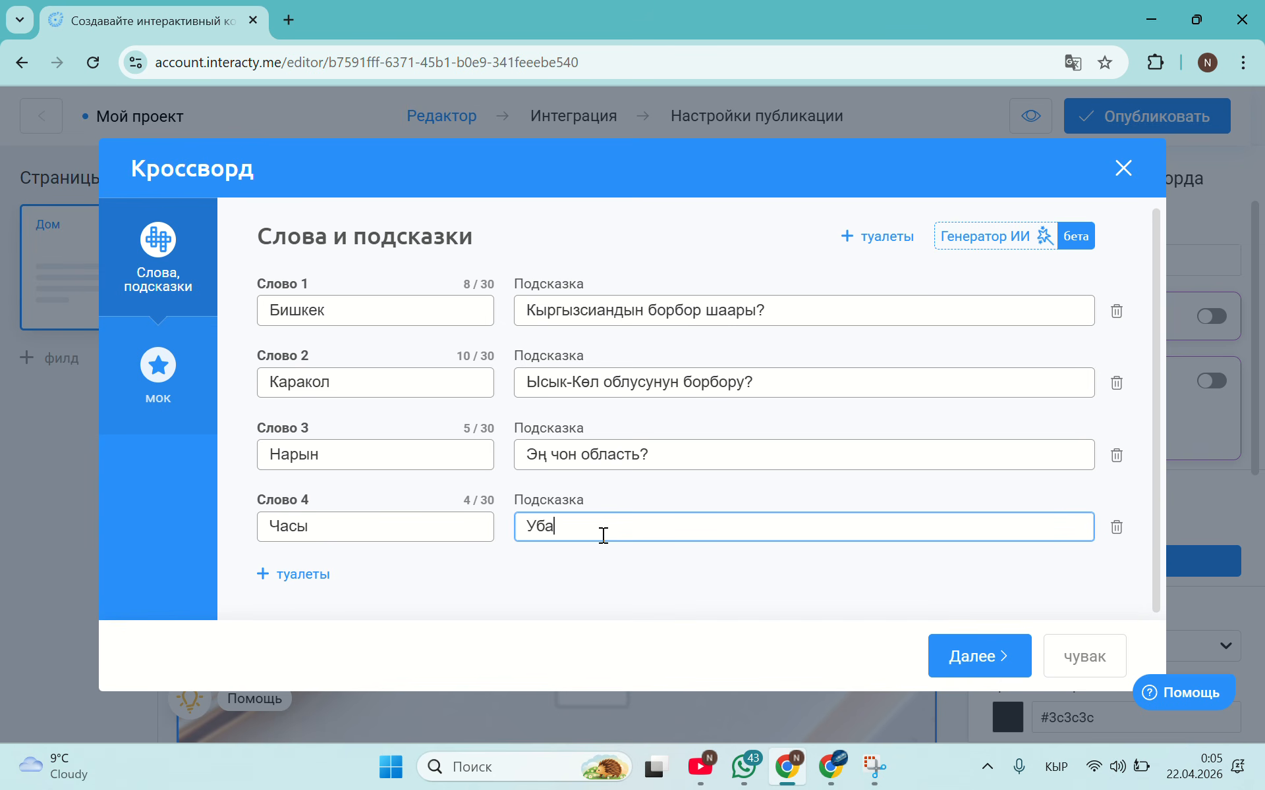
type("кытты корсото турга")
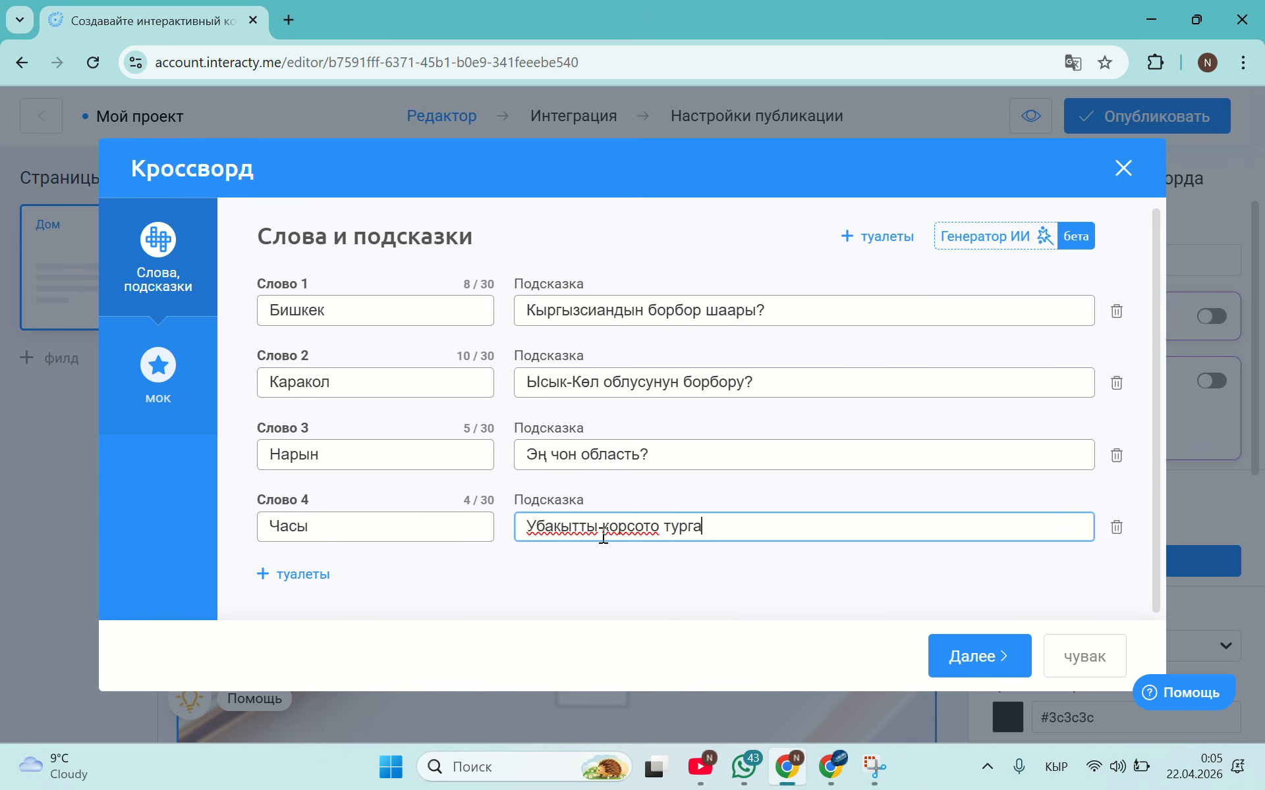
type("н курал")
double_click(388, 525)
type("Саа")
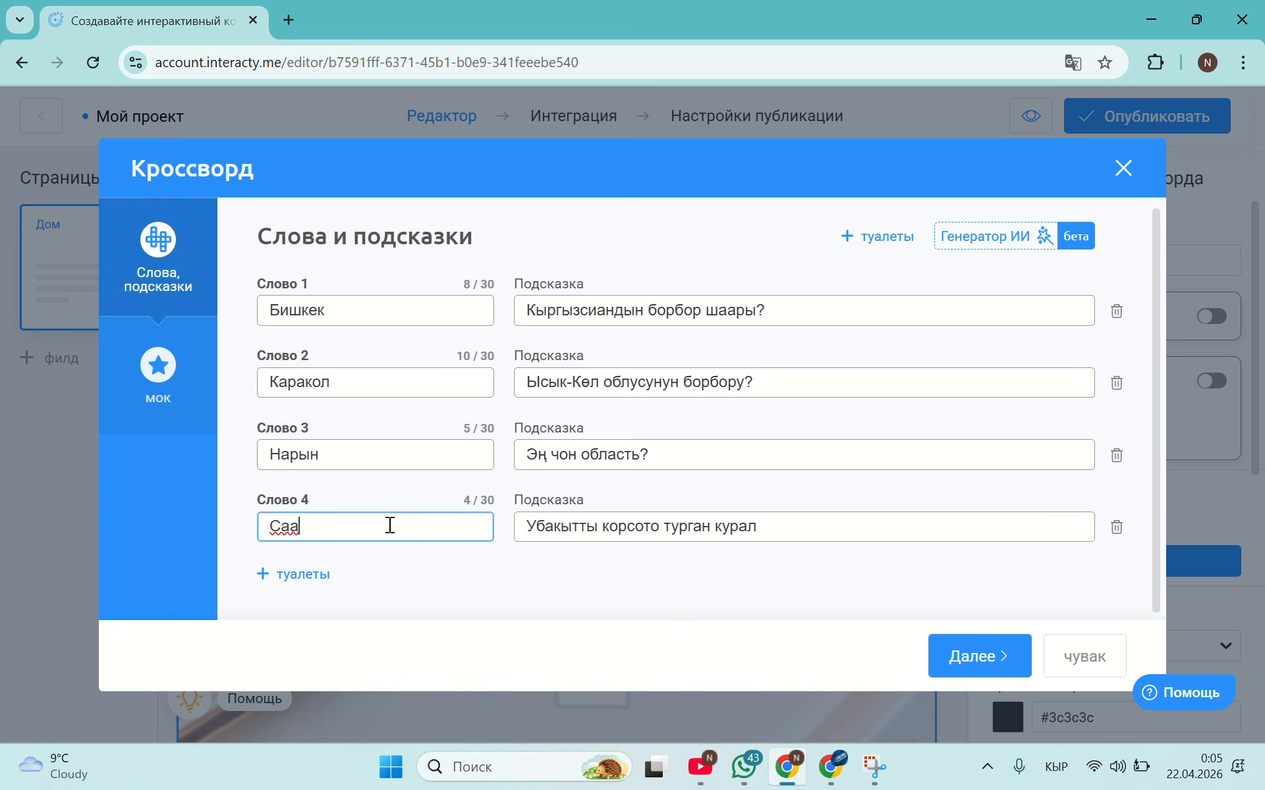
type("т")
Add an empty fifth word entry to the crossword's word list.
left_click(266, 576)
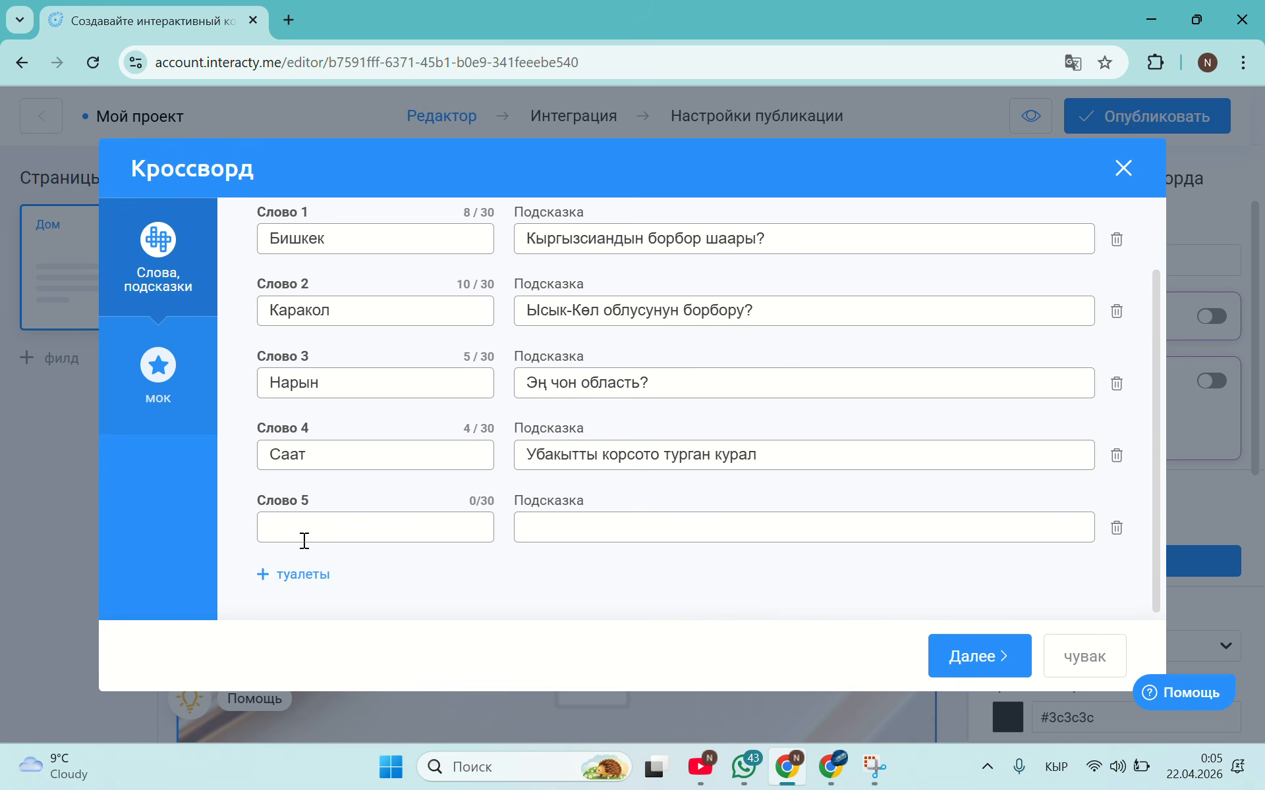
left_click(305, 529)
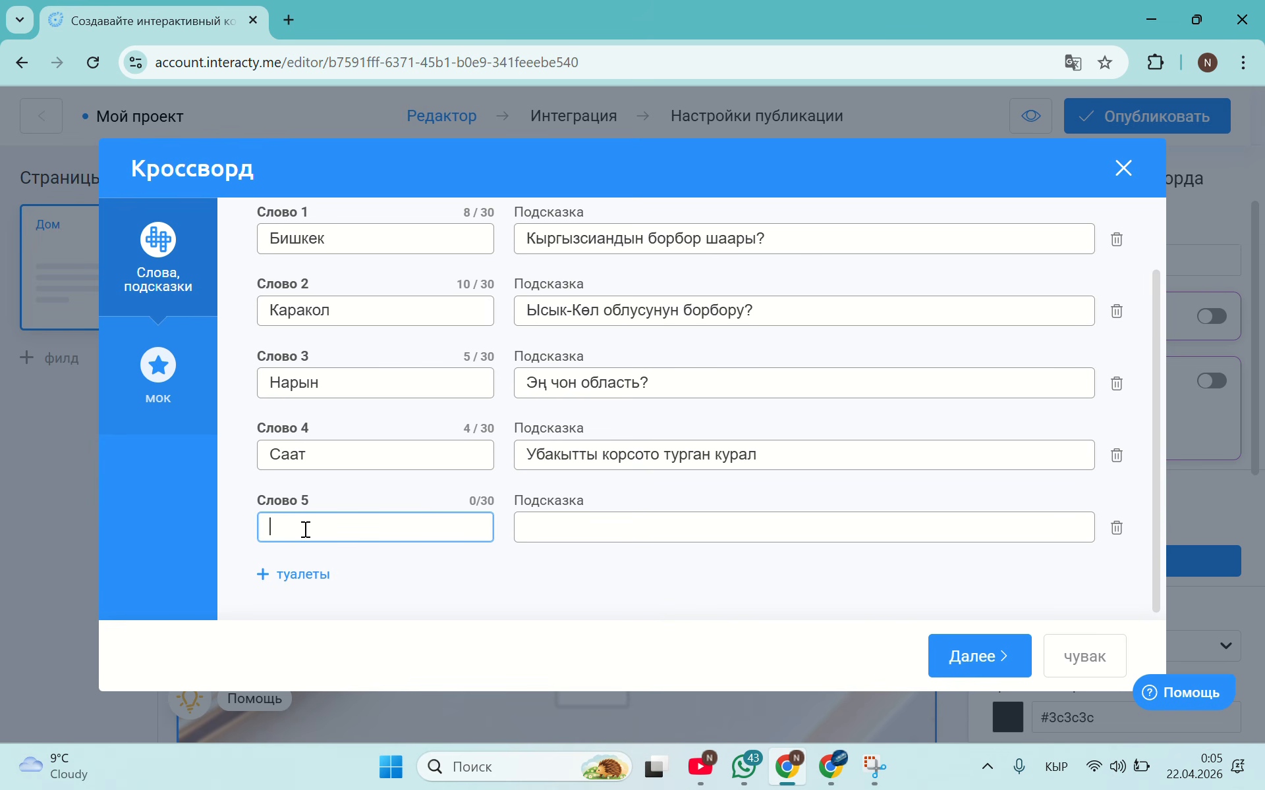
type("Токмок")
key("BackSpace")
key("BackSpace")
key("BackSpace")
key("BackSpace")
key("BackSpace")
key("BackSpace")
Fill in word 5 as "Талас" with the hint "Манас ата кумбозу кайда жайгашкан?".
type("талас")
double_click(282, 533)
type("Талас")
left_click(550, 521)
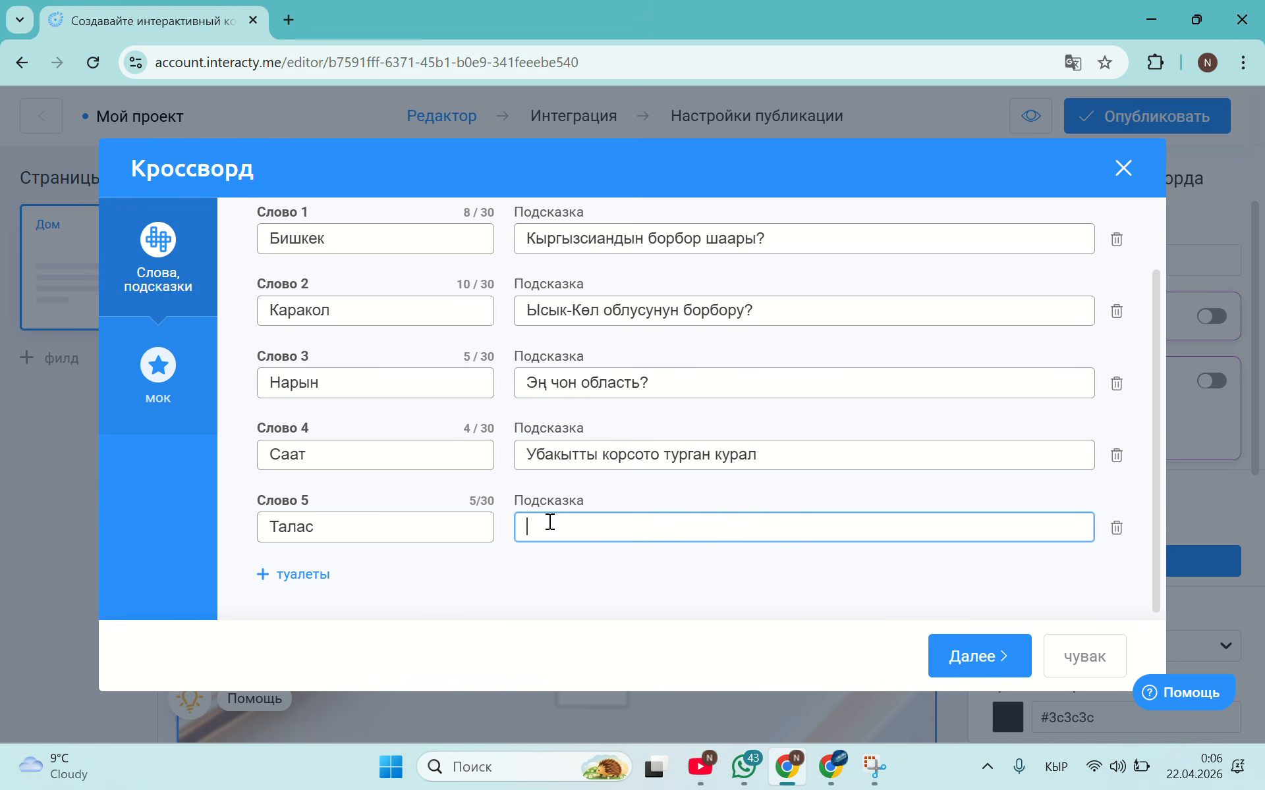
type("Манас ата кумбозу кай")
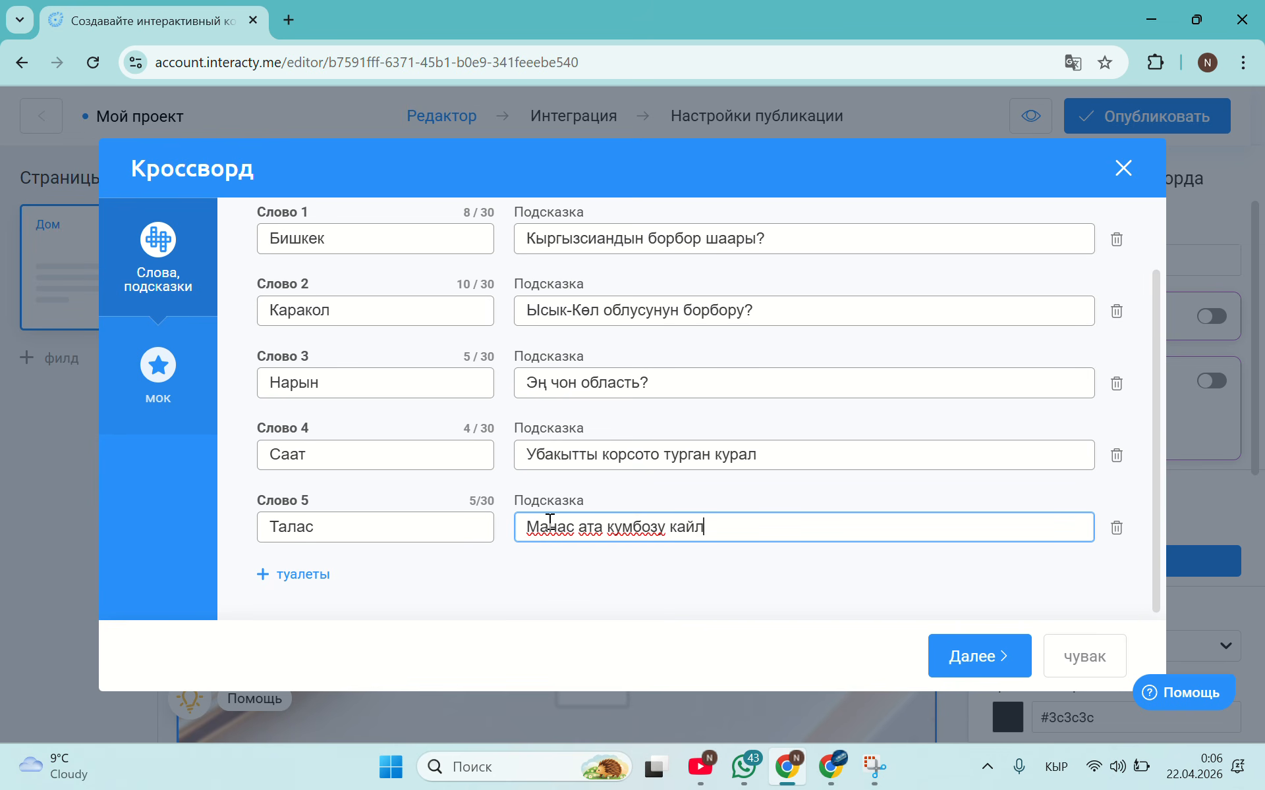
type("да жайгашкан")
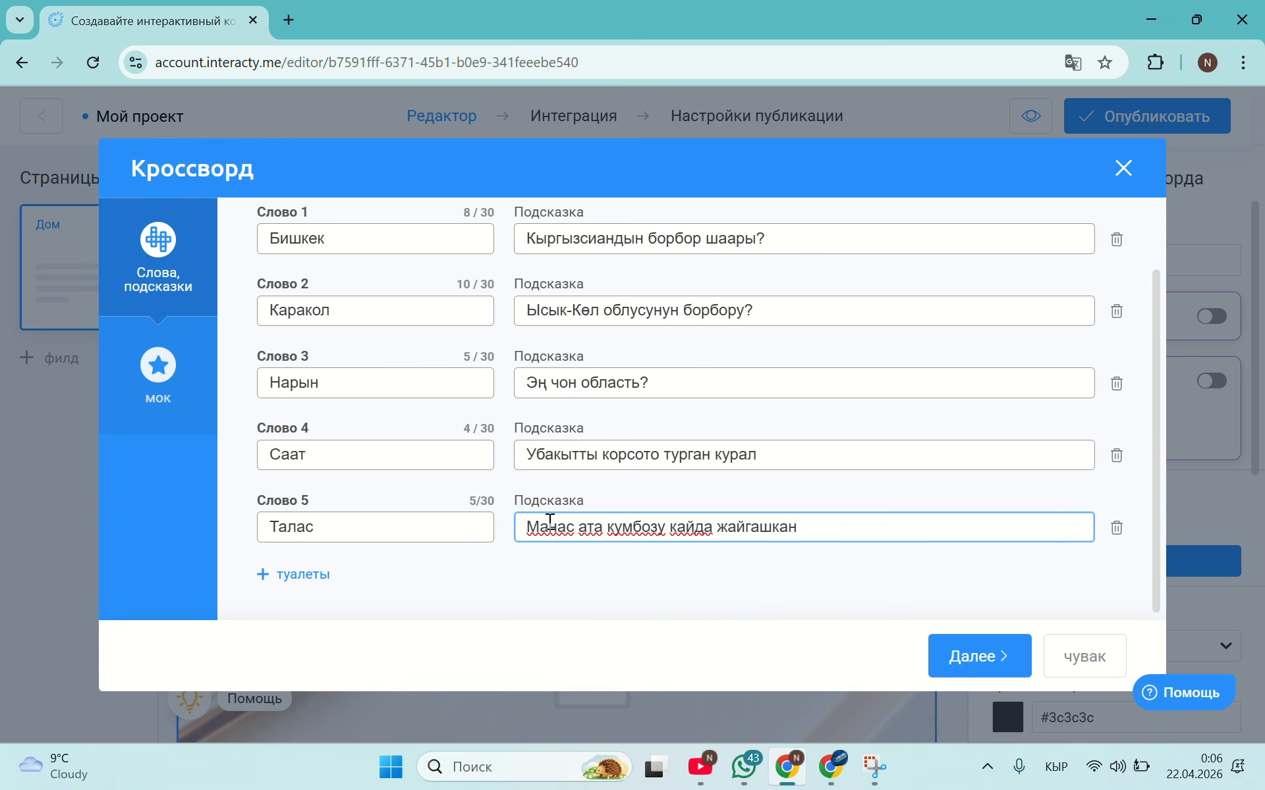
type("?")
Proceed to the result message, set its title to "Кыргызстан" and save the crossword.
key("Return")
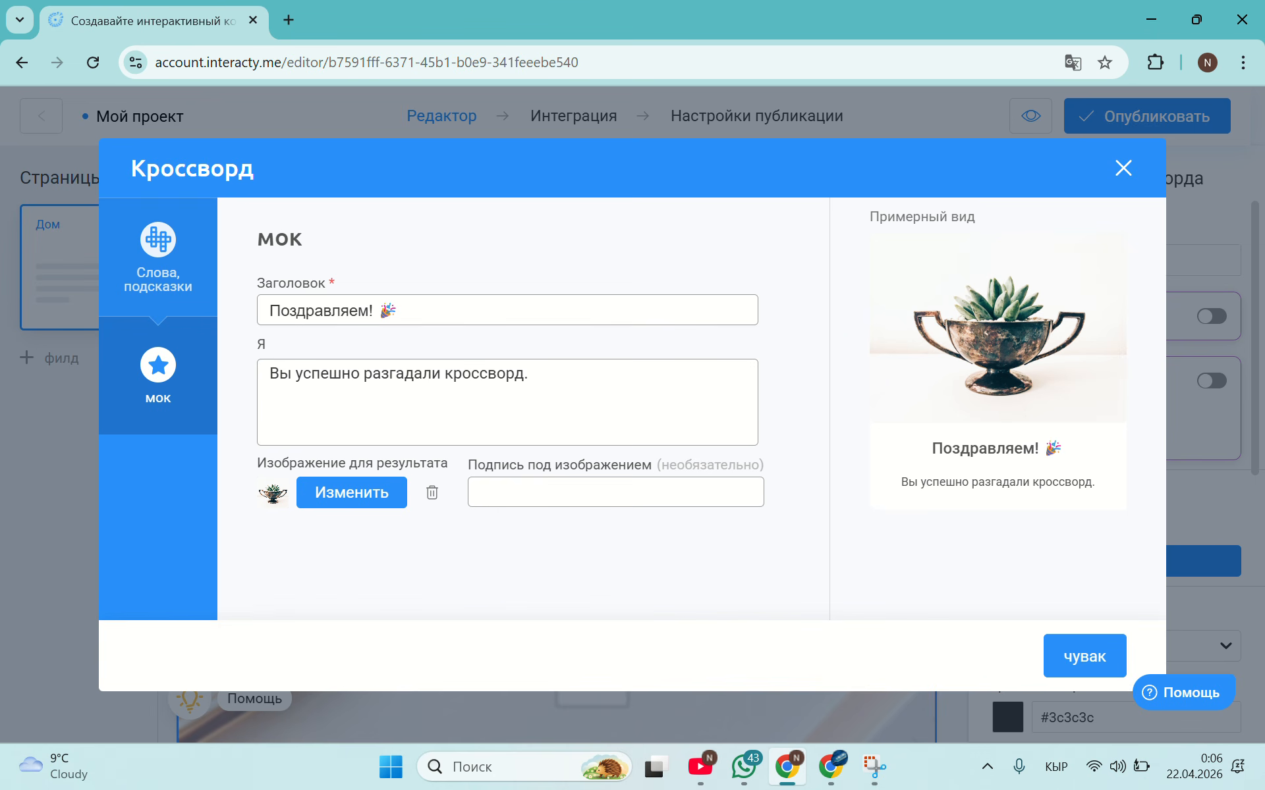
triple_click(445, 313)
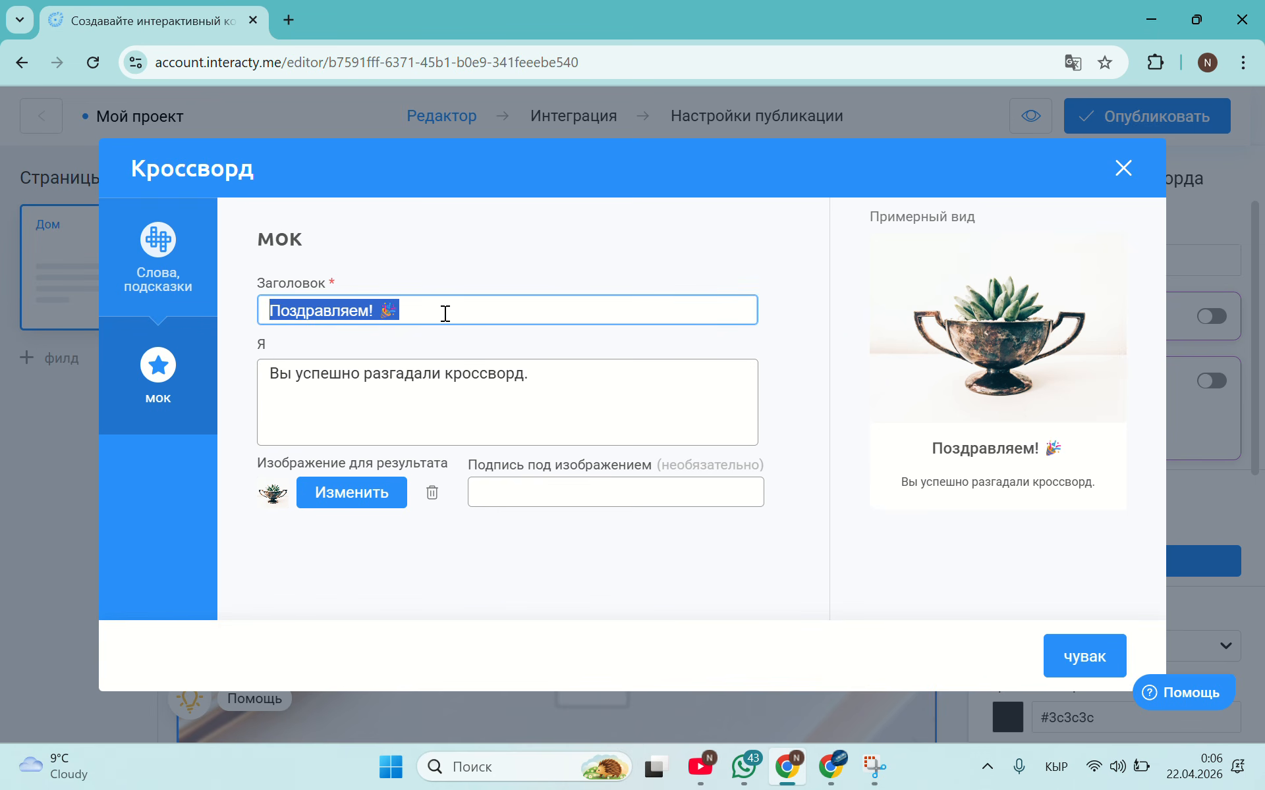
key("BackSpace")
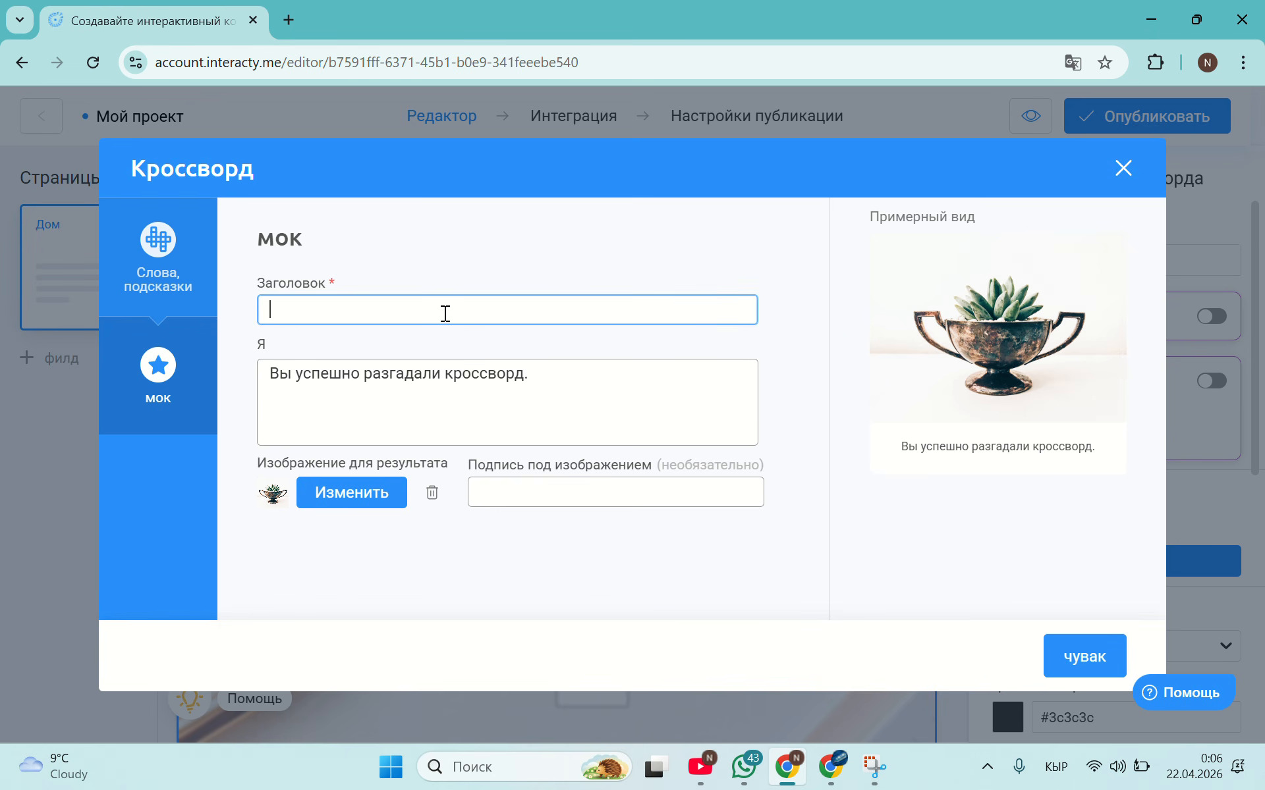
type("Кыргызстан")
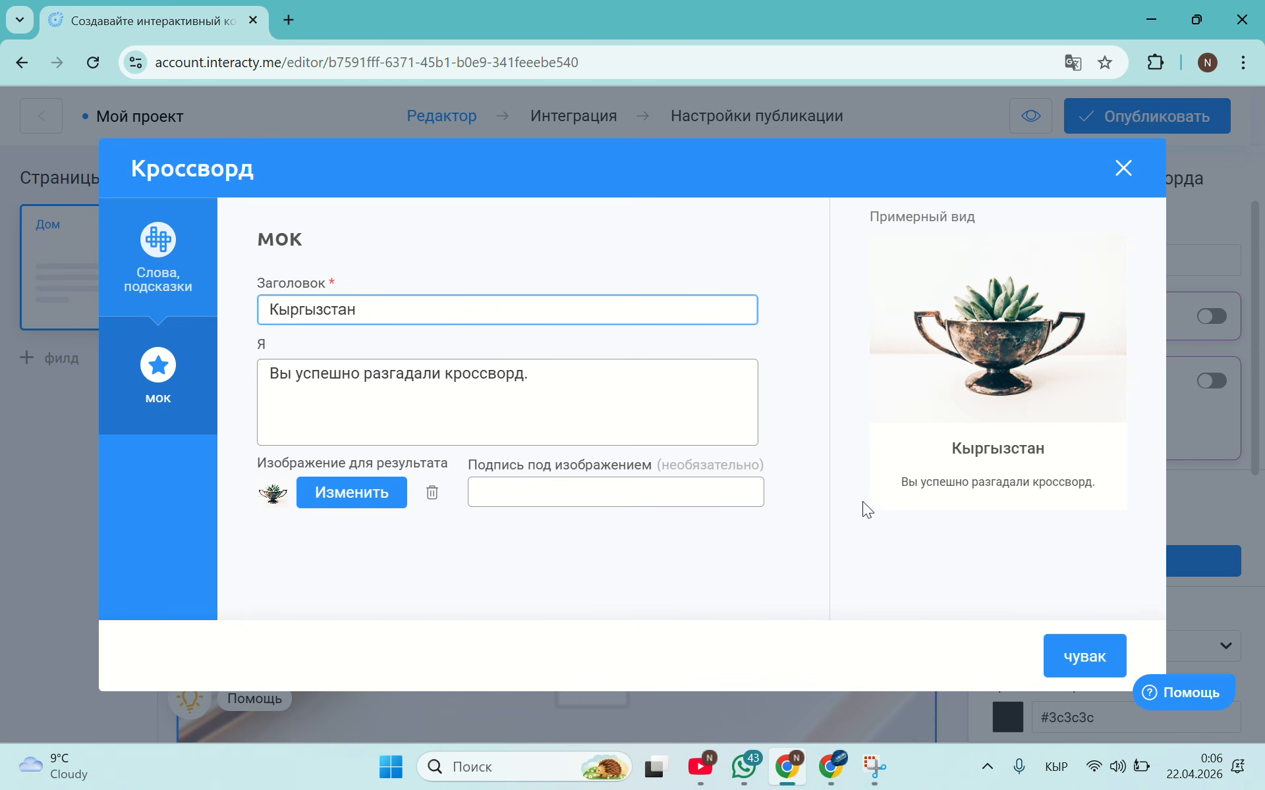
left_click(1094, 668)
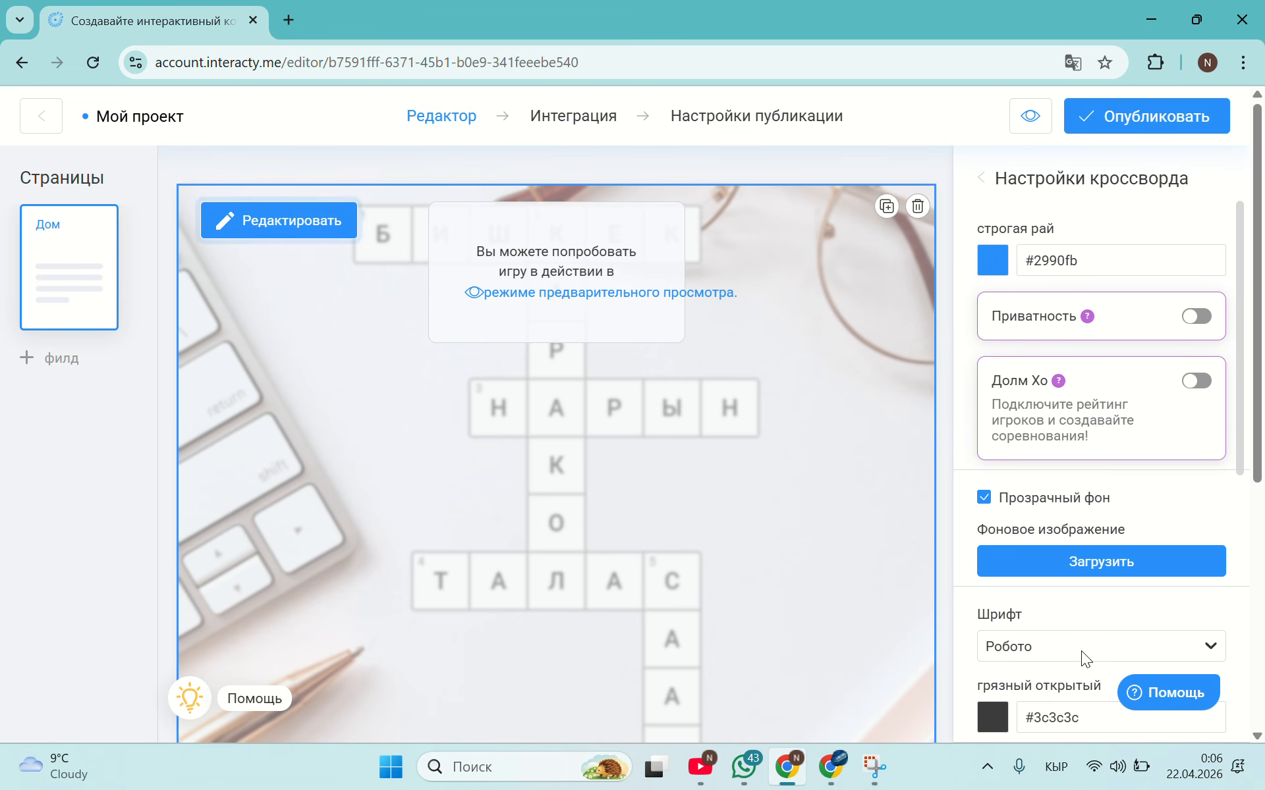
Publish the project and copy its share link for students.
left_click(1132, 117)
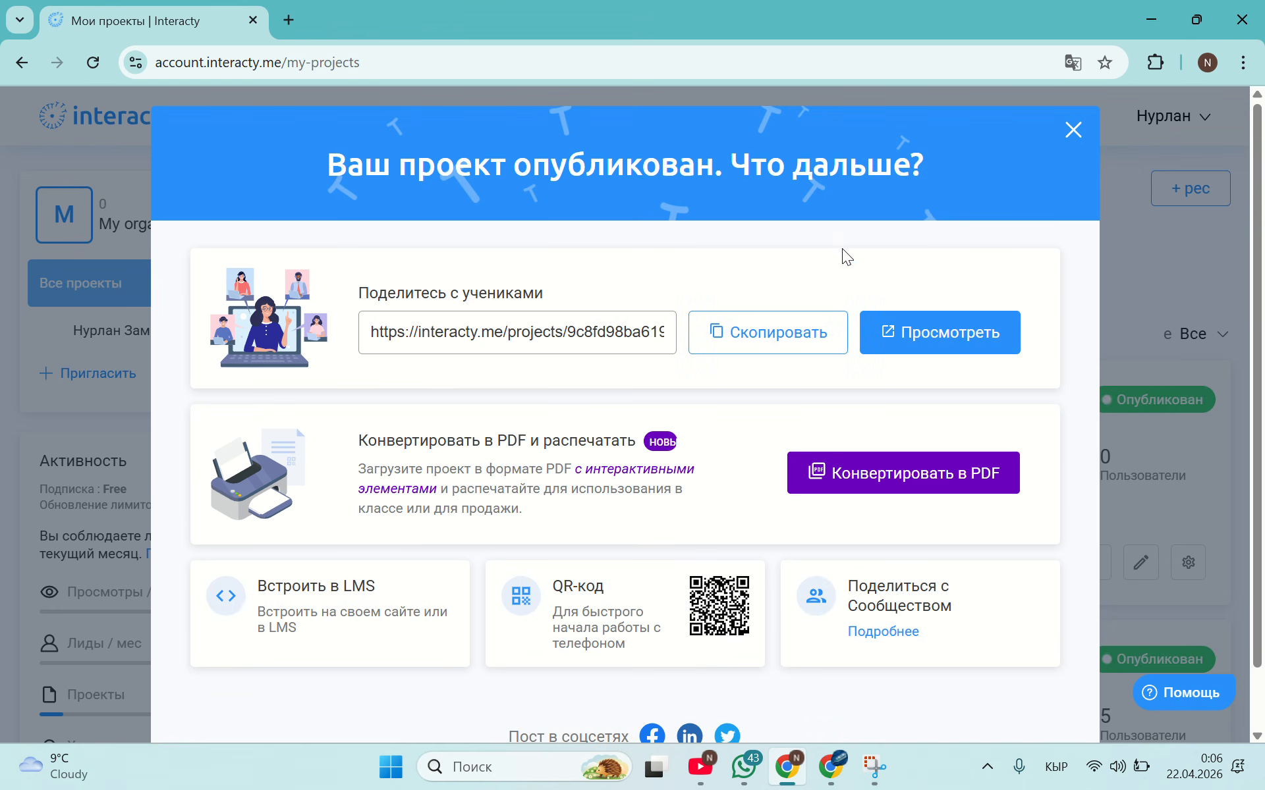
left_click(780, 344)
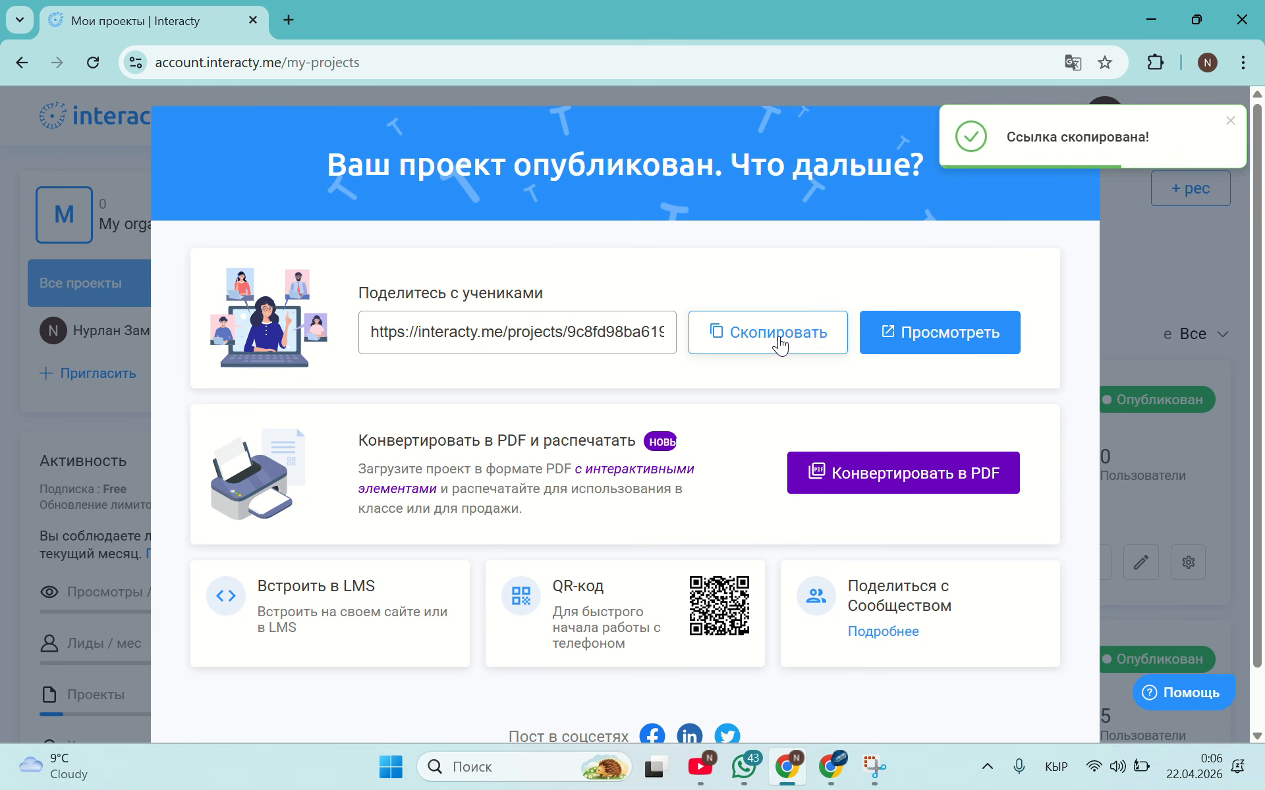
Open the published crossword from the copied link in a new browser tab.
left_click(287, 20)
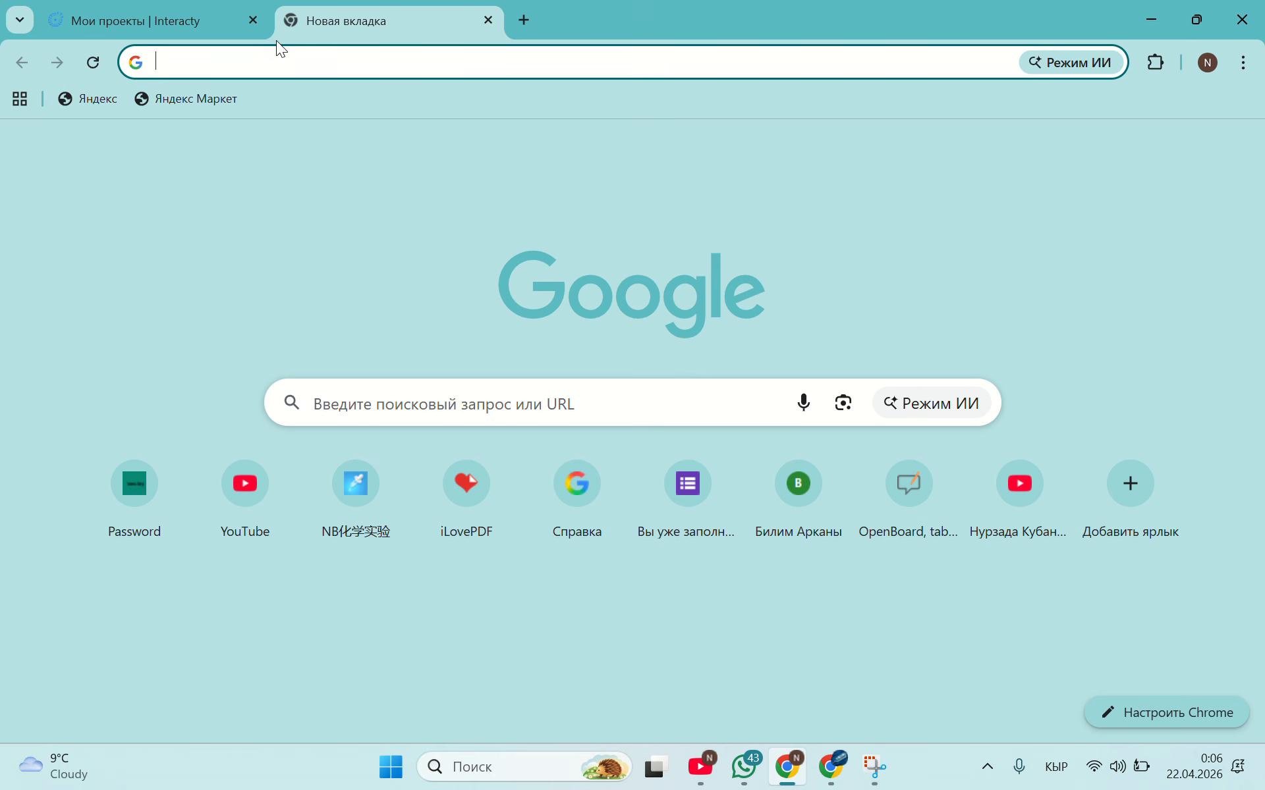
type("https://interacty.me/projects/9c8fd98ba6191dbf")
key("Return")
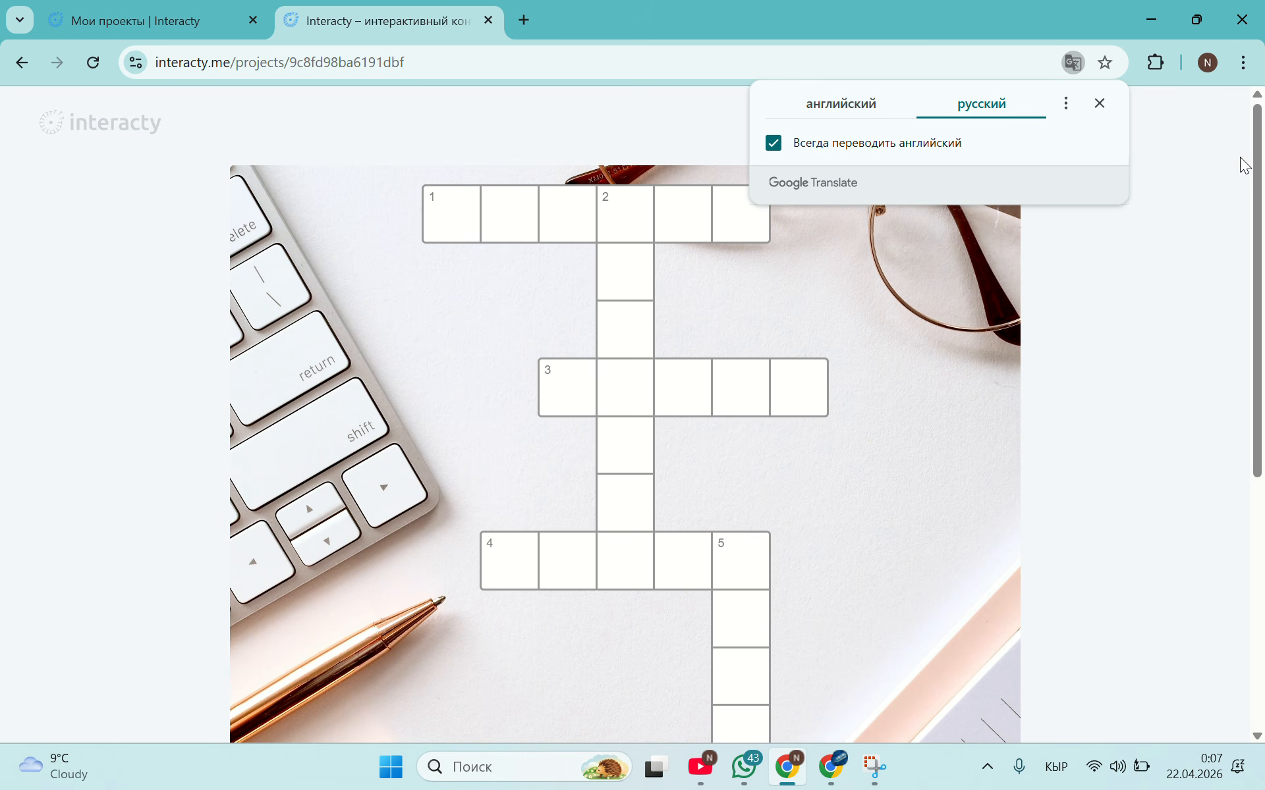
Dismiss the translation prompt, review the crossword clues and fill in 1 across with "БИШКЕК".
left_click(1101, 105)
scroll(995, 395, "down", 1)
scroll(626, 414, "down", 4)
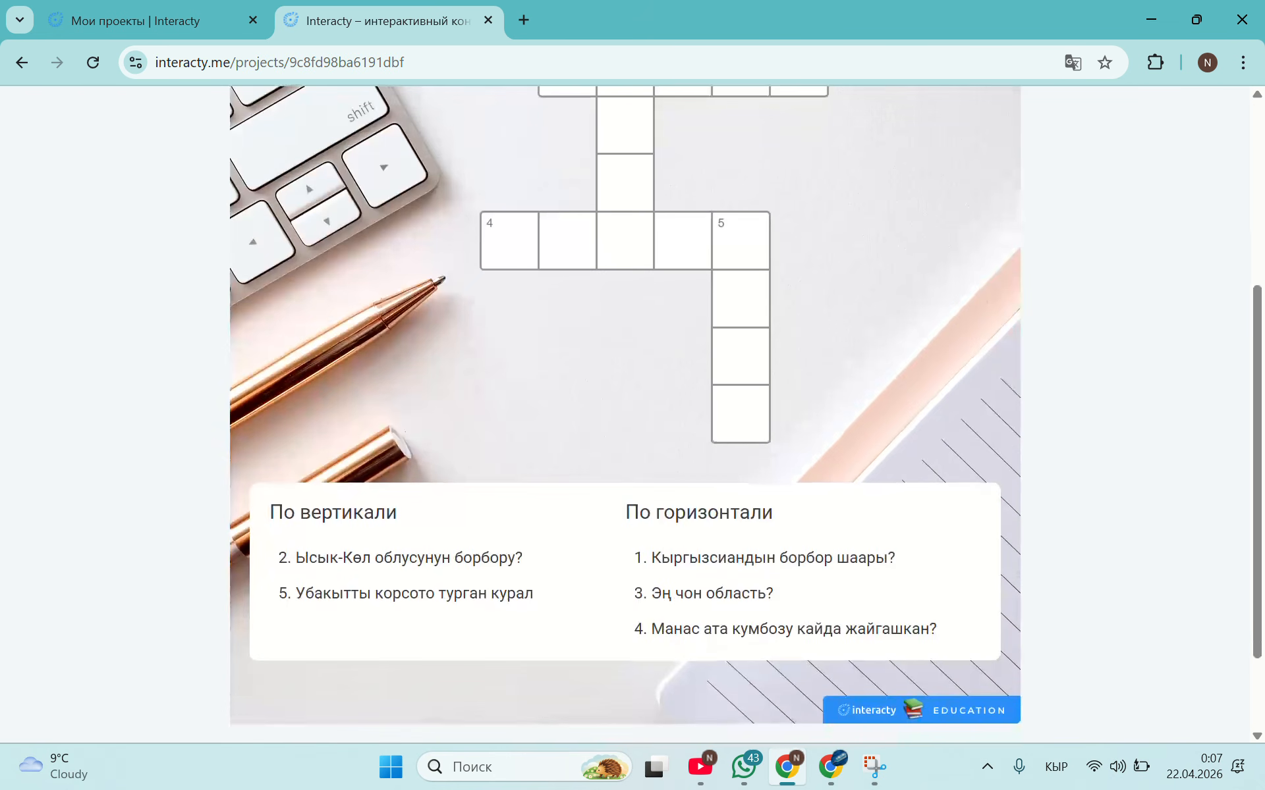
scroll(626, 405, "down", 2)
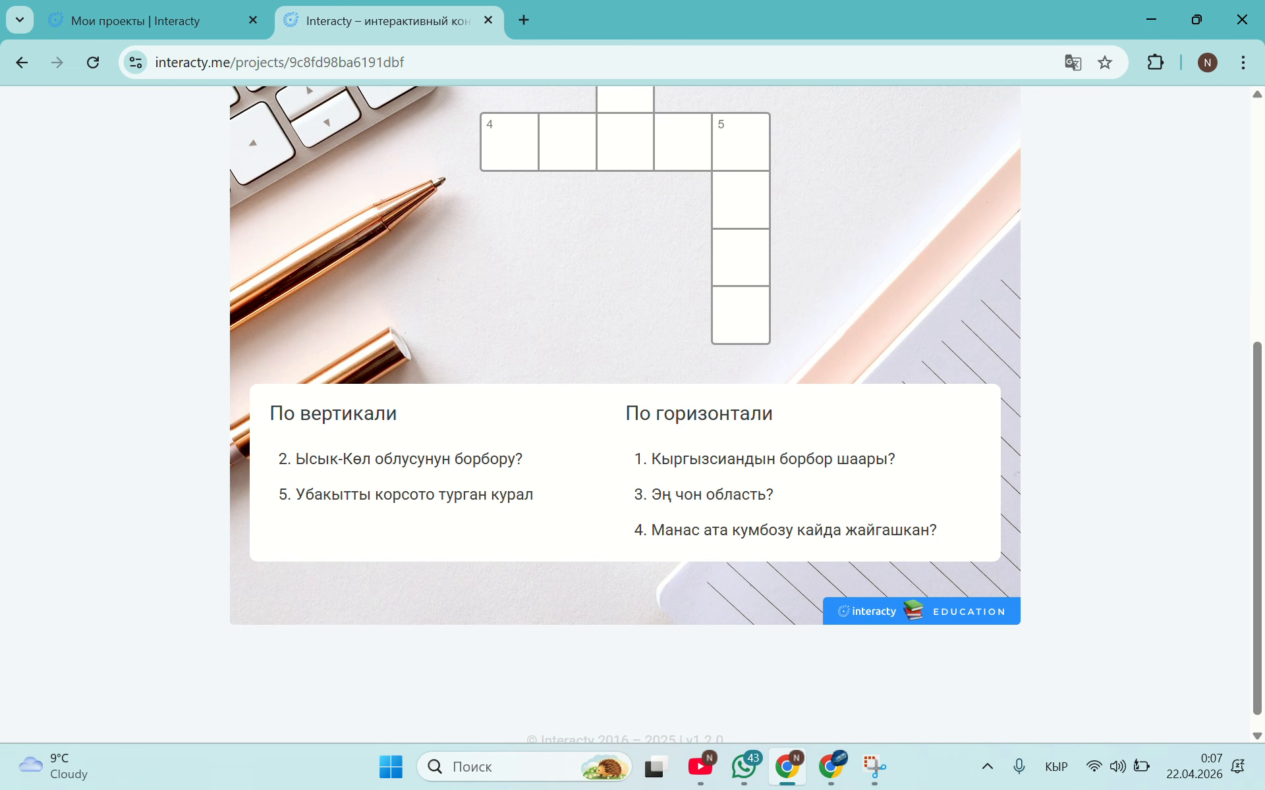
scroll(625, 414, "up", 1)
scroll(624, 414, "up", 5)
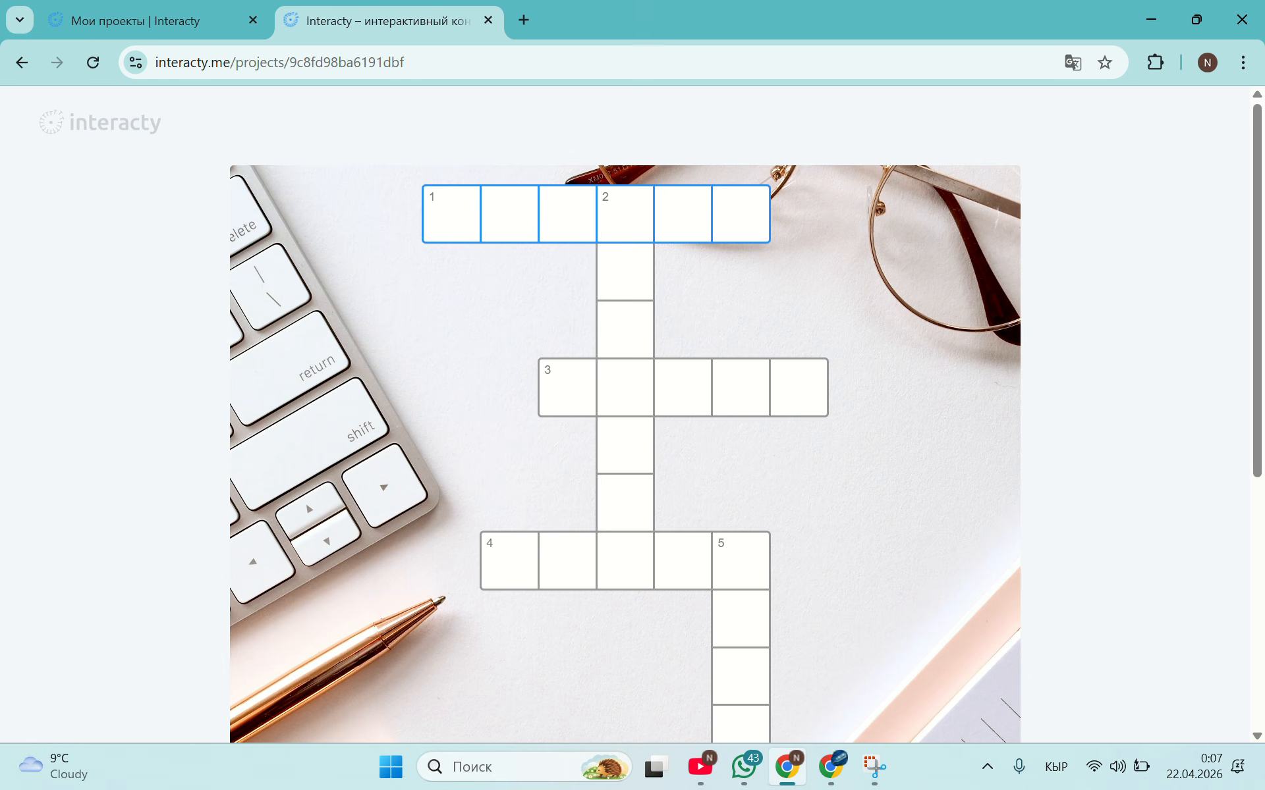
left_click(451, 214)
type("БИШКЕК")
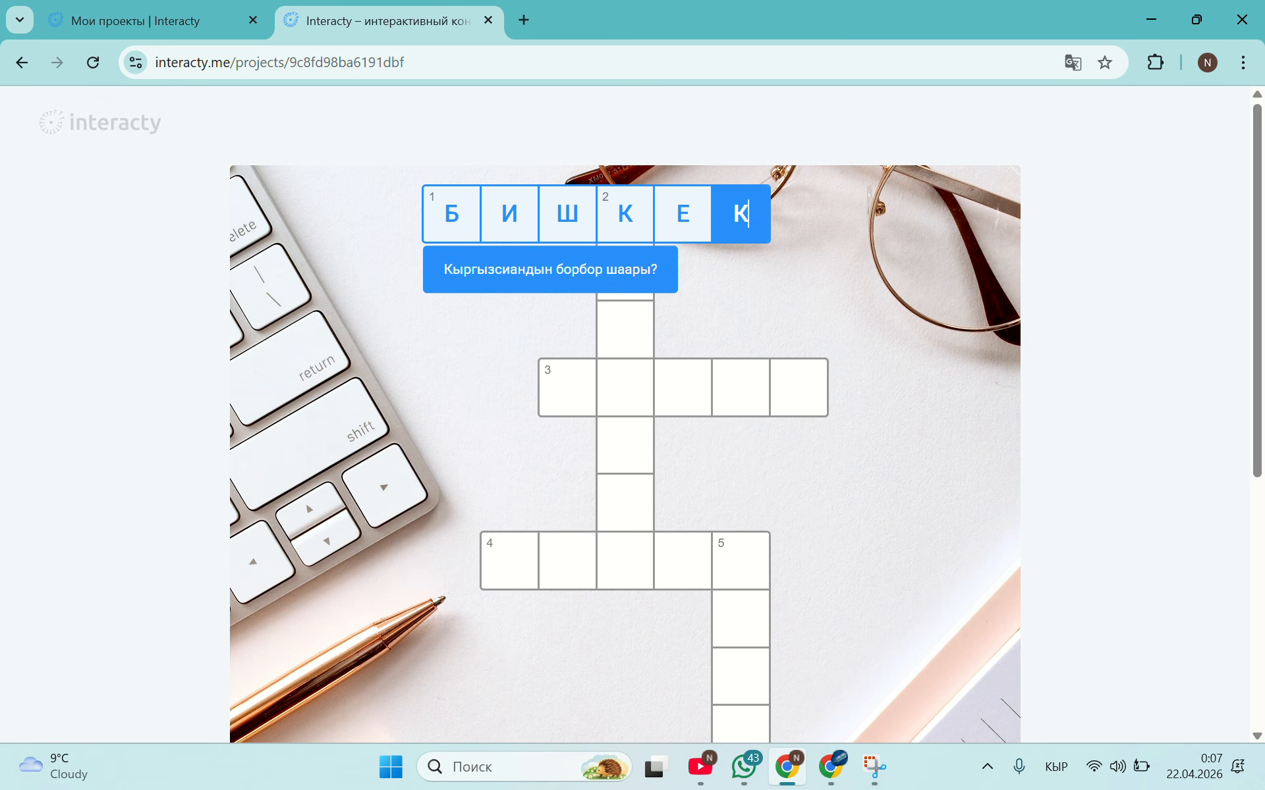
Check the clue for 3 across and fill in the word "НАРЫН".
scroll(625, 413, "down", 6)
scroll(746, 413, "up", 1)
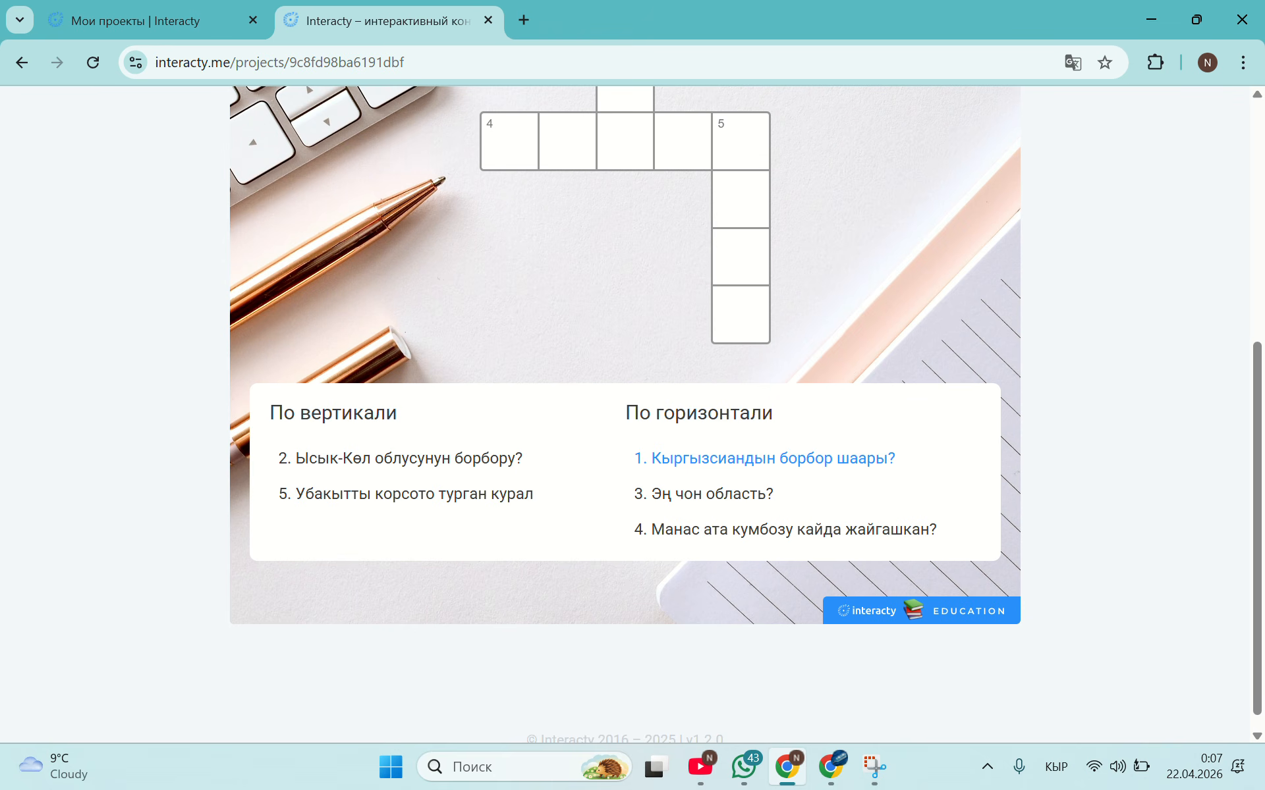
scroll(541, 344, "up", 5)
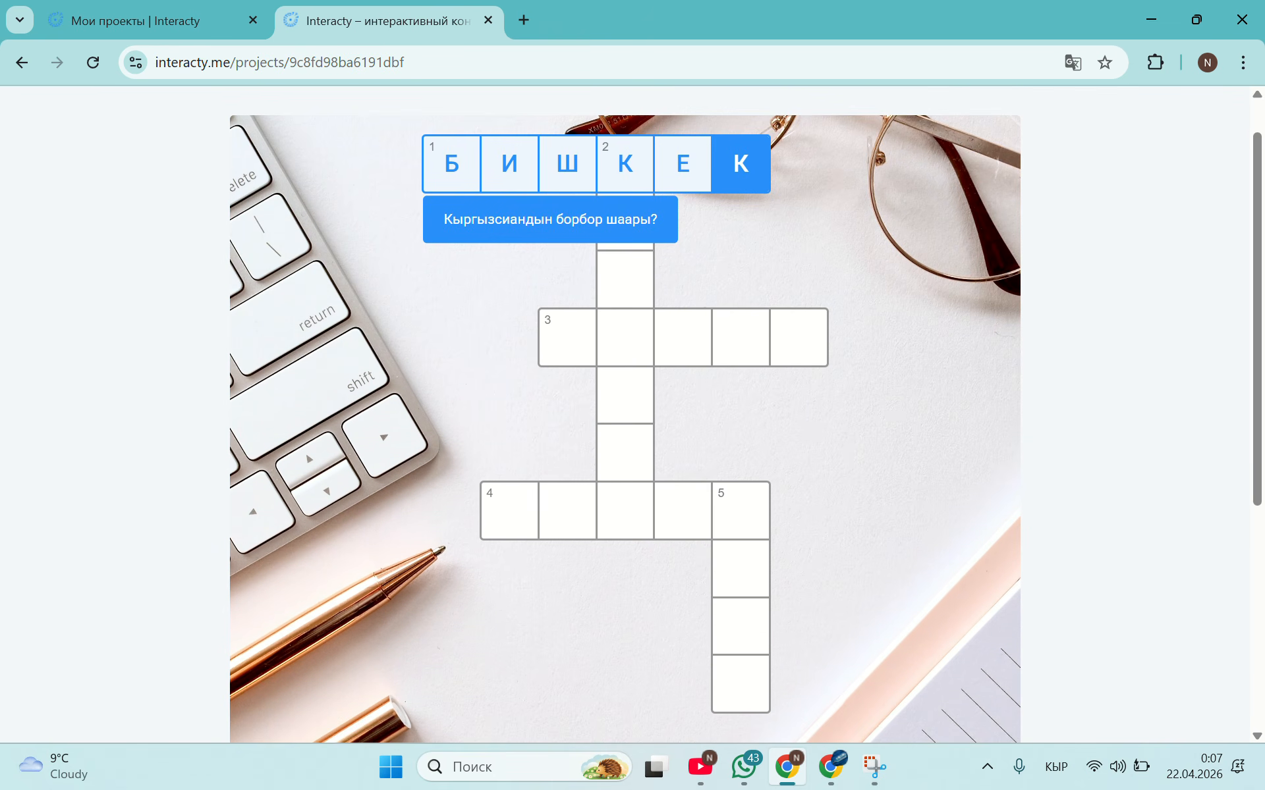
left_click(541, 344)
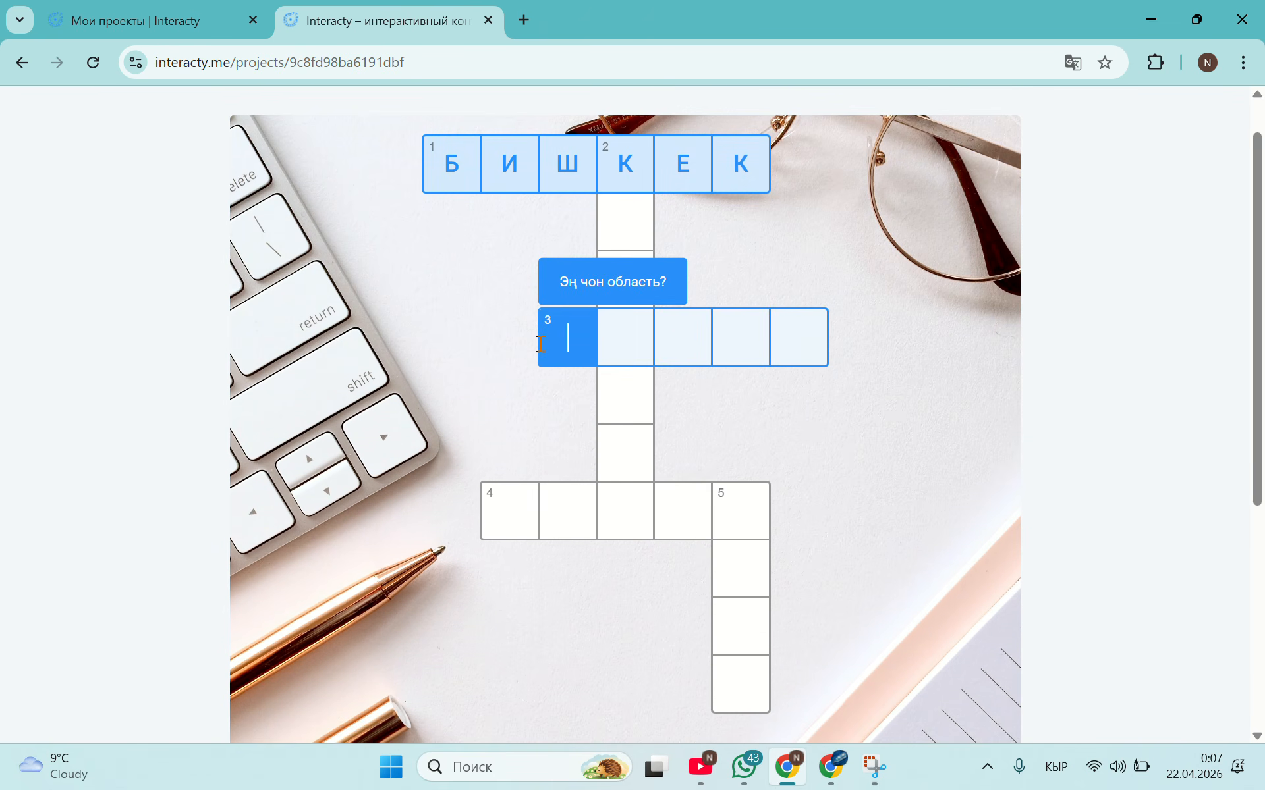
type("НАРЫН")
Check the clue for 4 across and fill in the word "ТАЛАС".
scroll(540, 343, "down", 5)
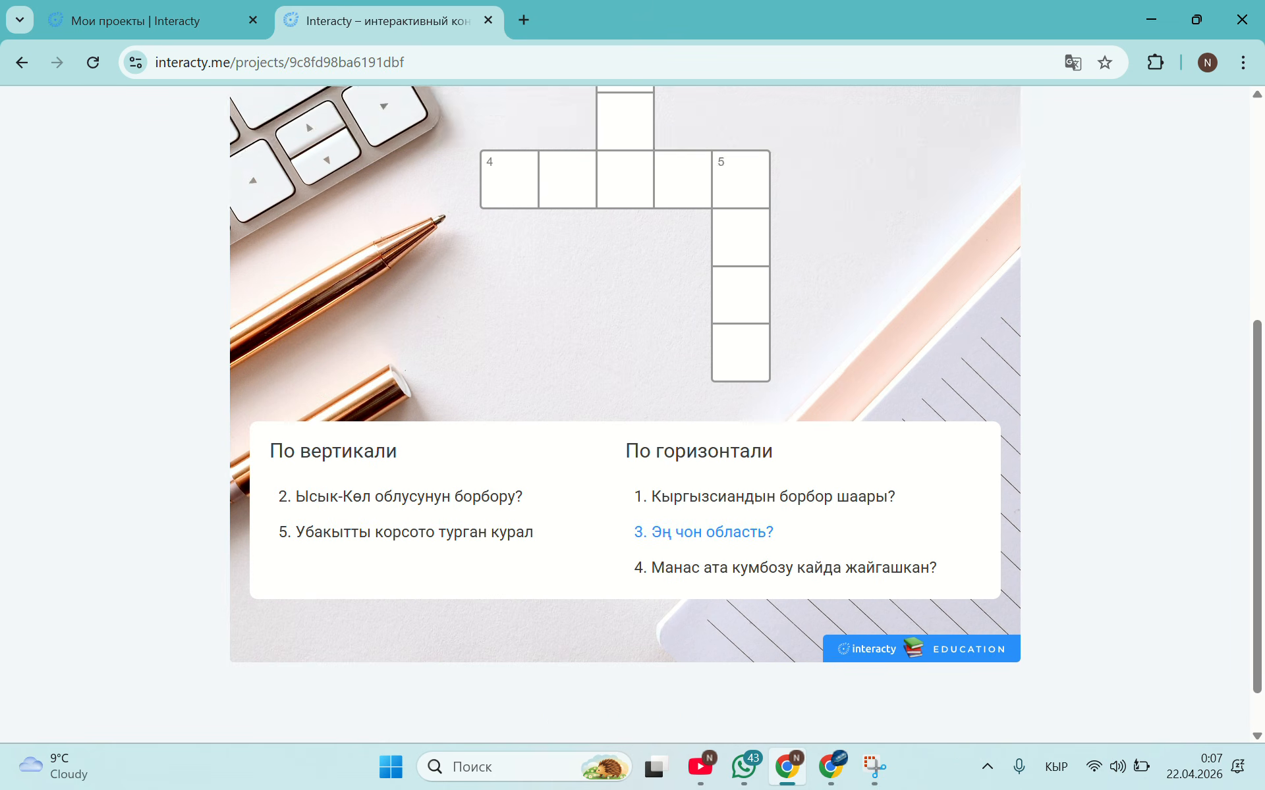
scroll(626, 376, "down", 1)
scroll(567, 468, "up", 5)
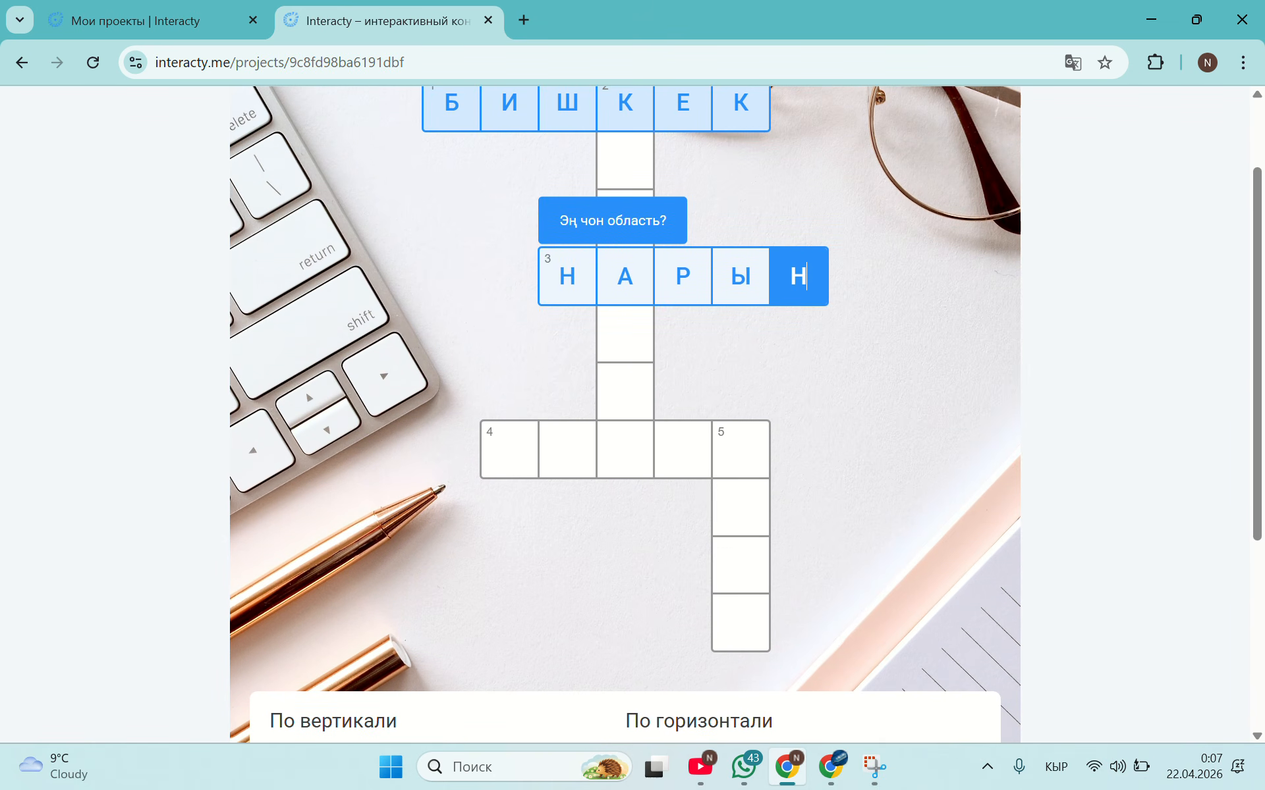
left_click(493, 450)
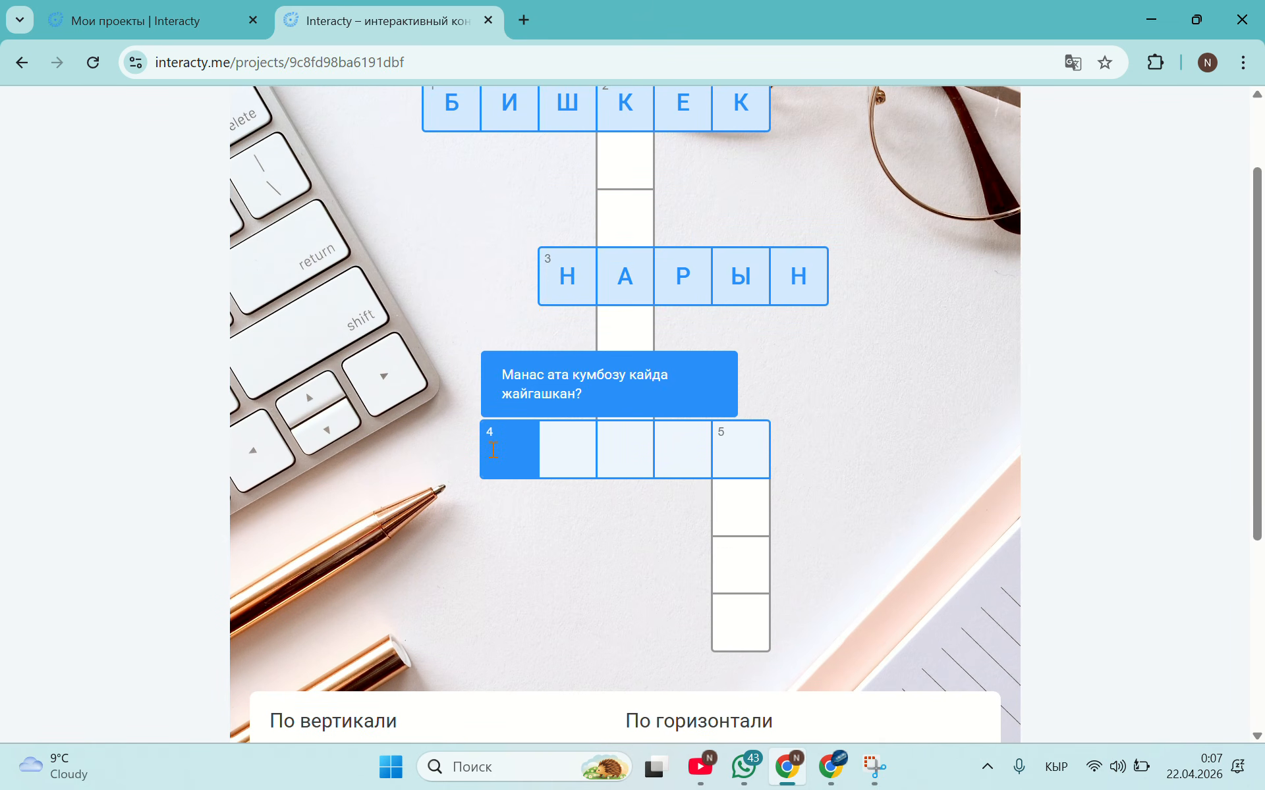
type("ТАЛАС")
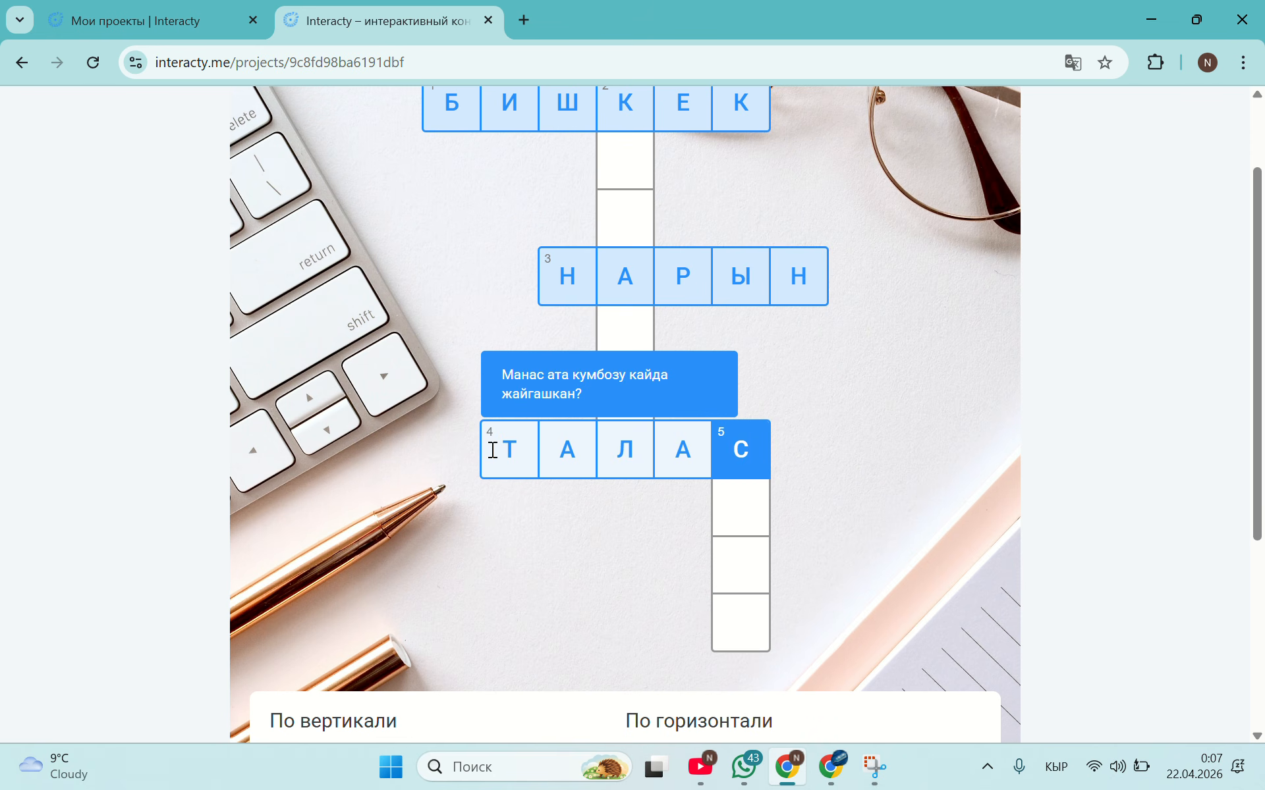
type("А")
key("BackSpace")
type("С")
Complete 5 down as "СААТ" by adding the letters below the shared "С".
left_click(739, 505)
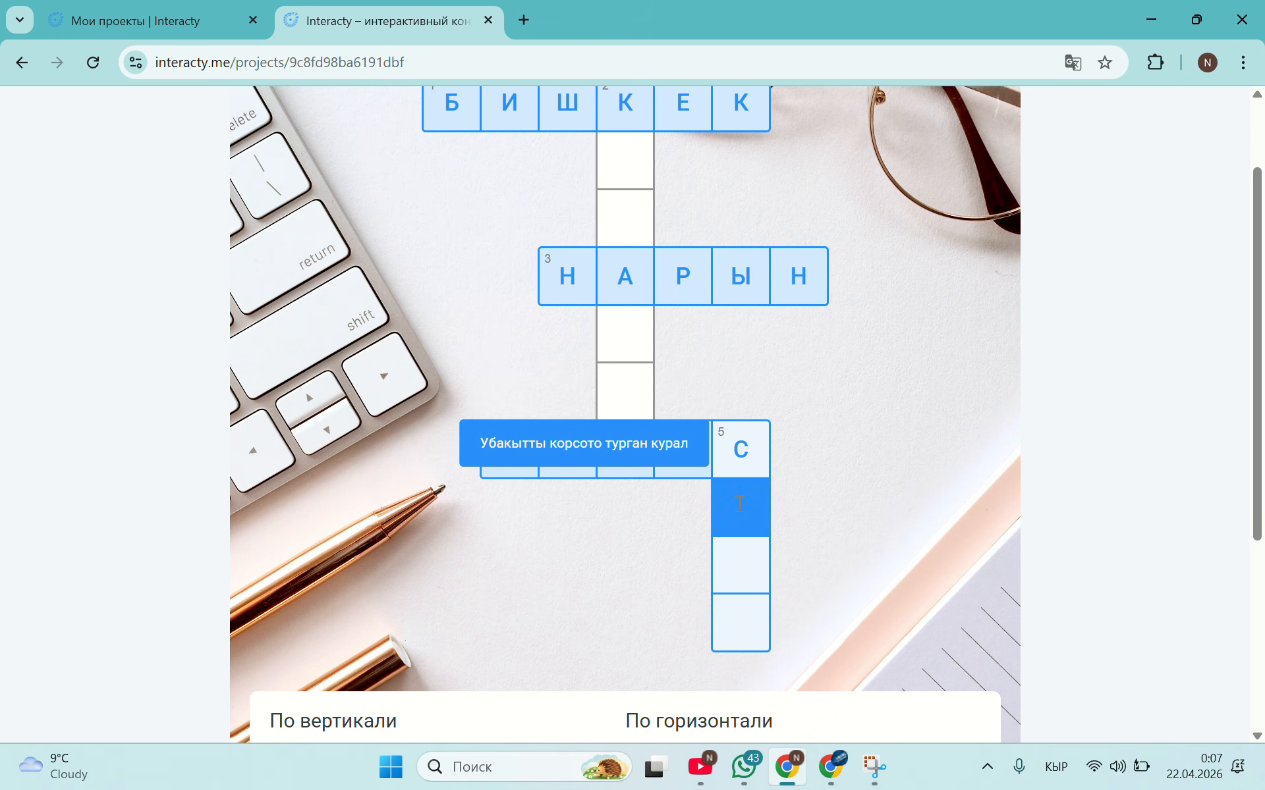
type("ААТ")
scroll(739, 505, "down", 5)
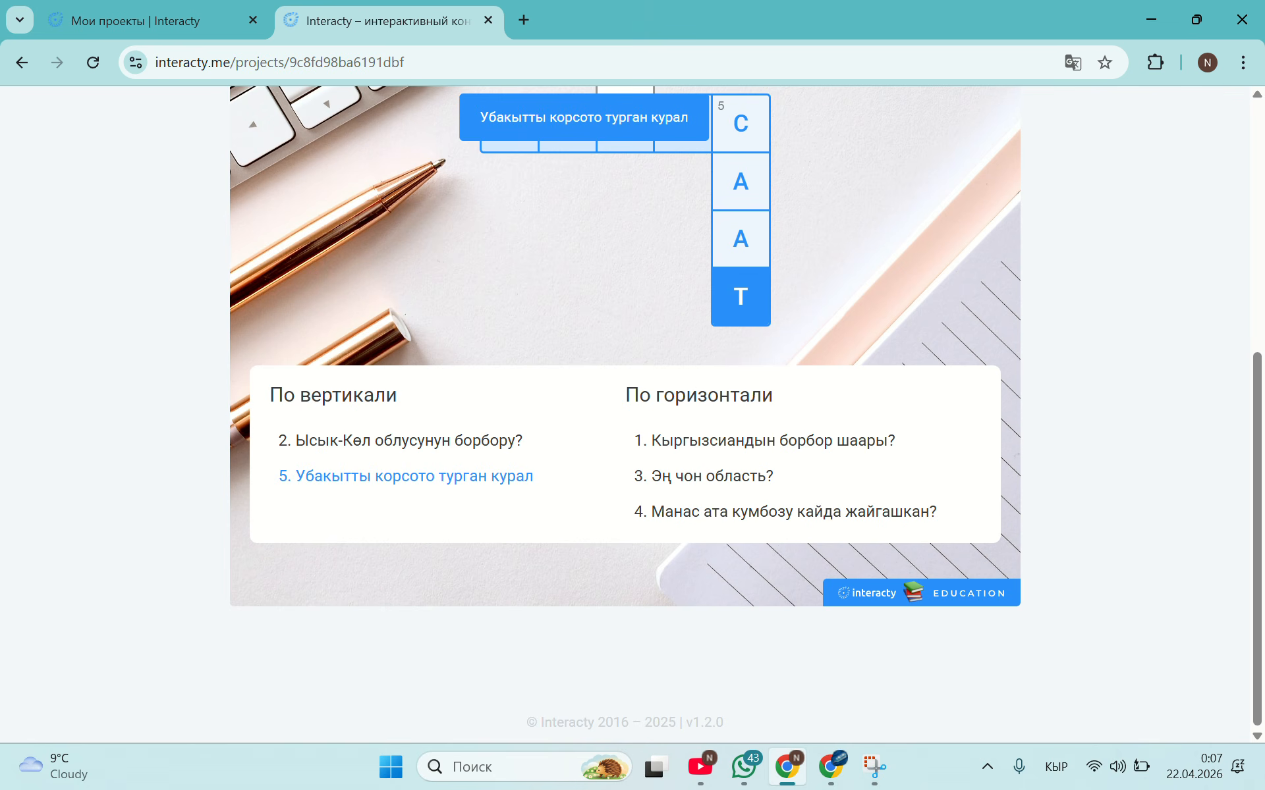
Complete 2 down with the missing letters of "КАРАКОЛ" to finish the crossword.
scroll(625, 414, "up", 5)
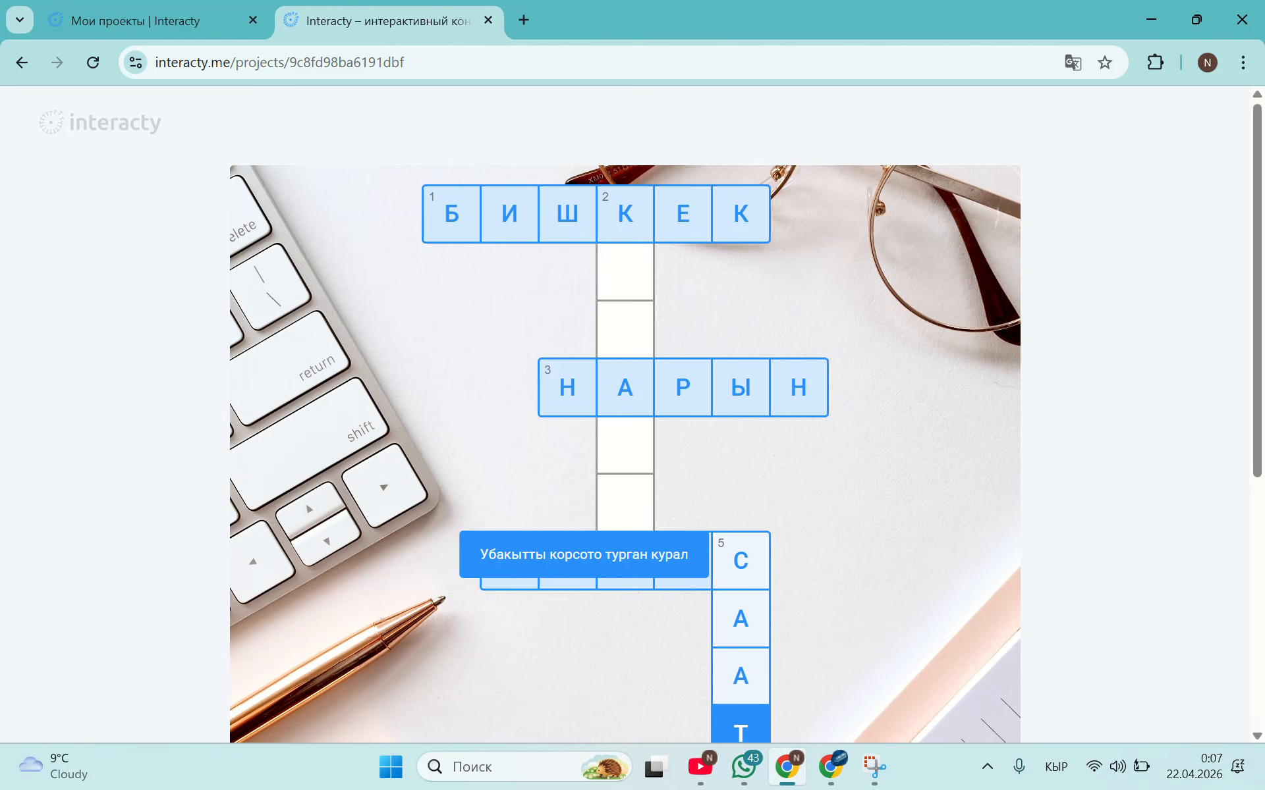
left_click(618, 270)
type("АРА")
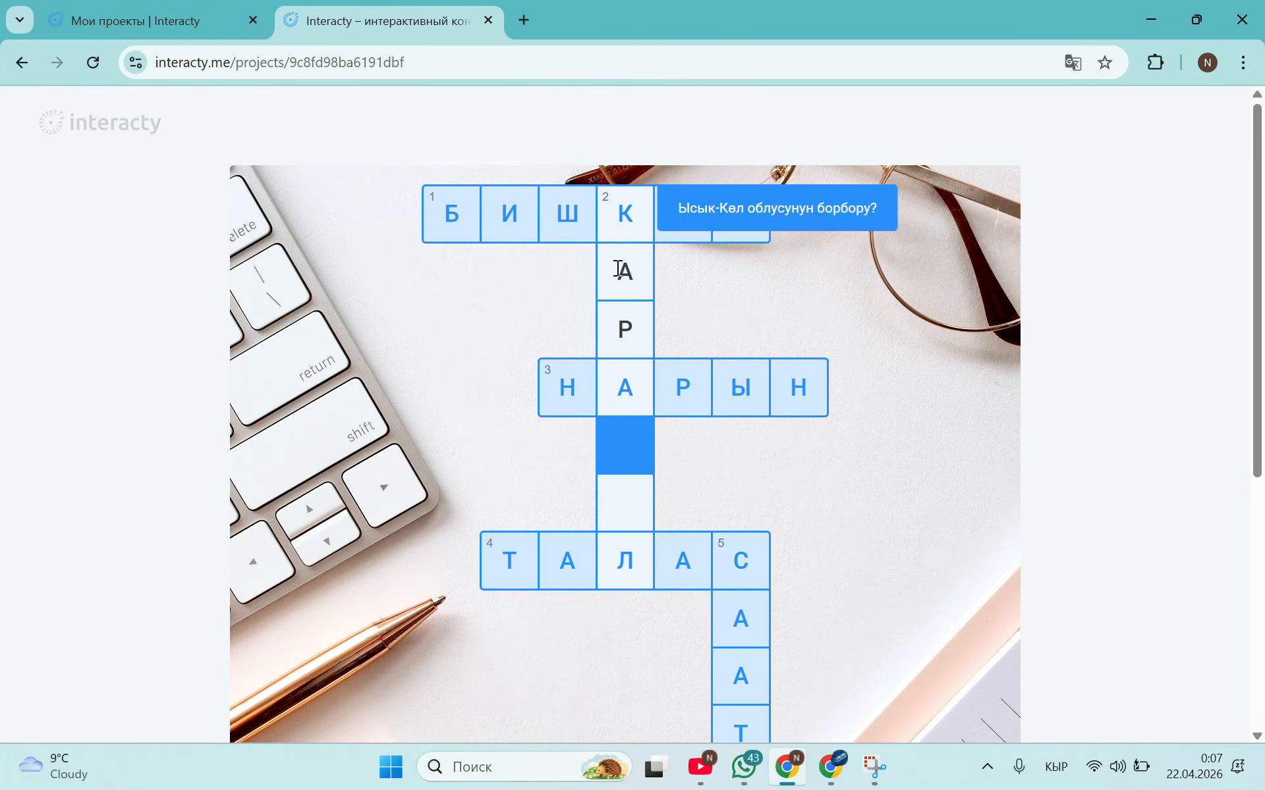
type("КО")
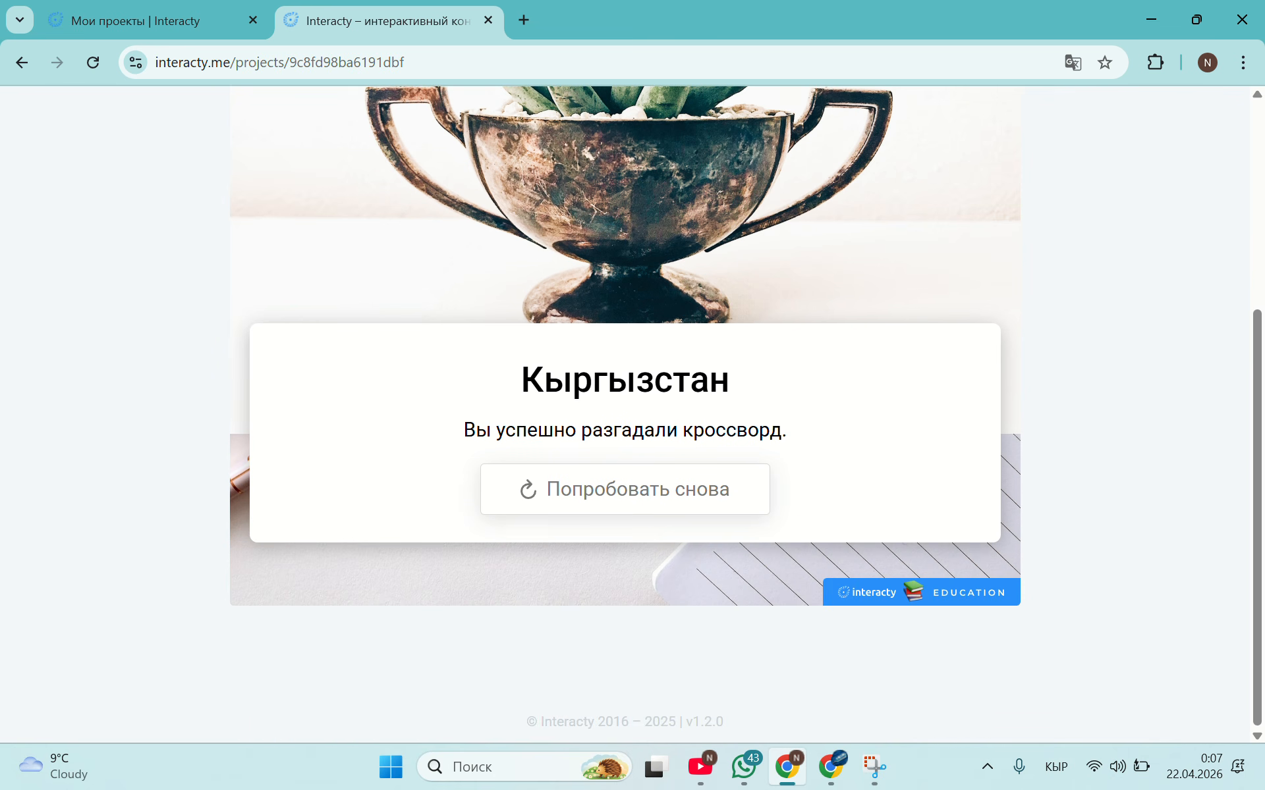
Return to the browser tab with the projects, close the publication dialog and look over the project list.
scroll(625, 414, "up", 5)
left_click(135, 21)
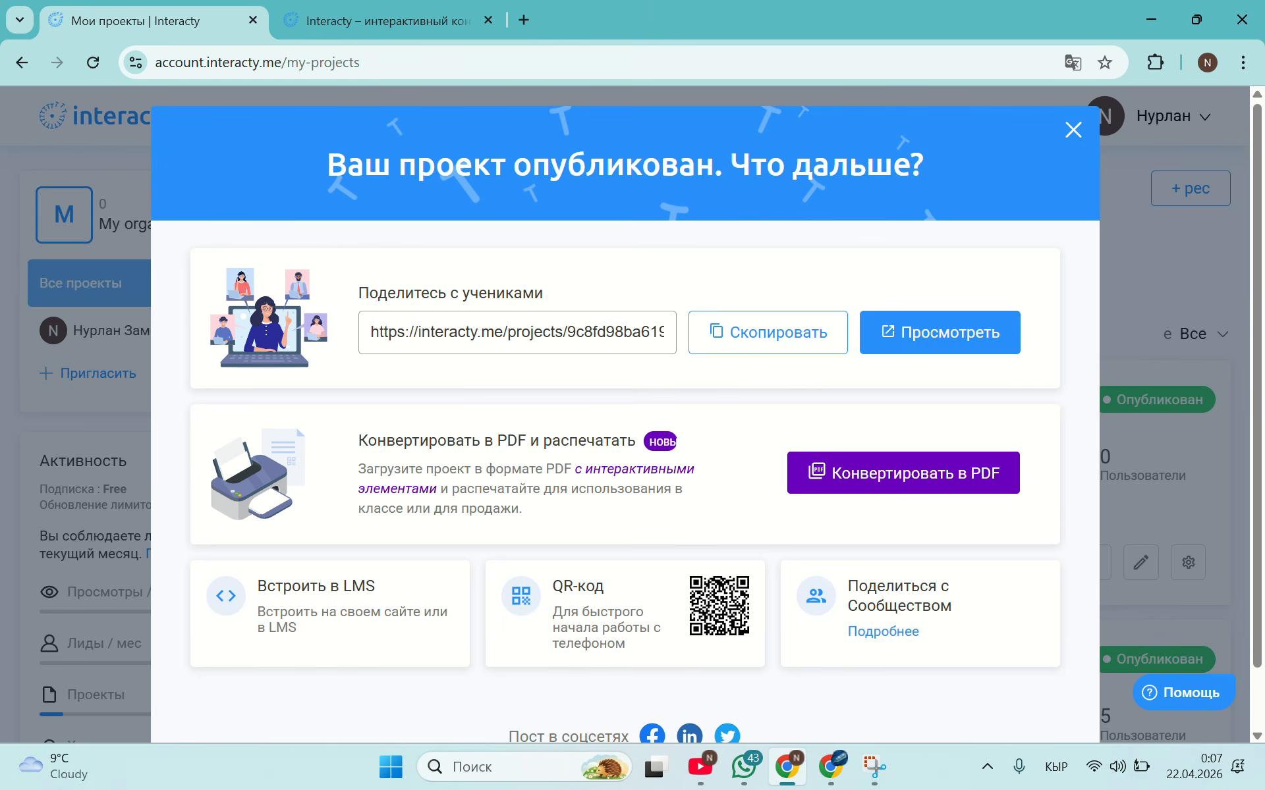
left_click(1073, 129)
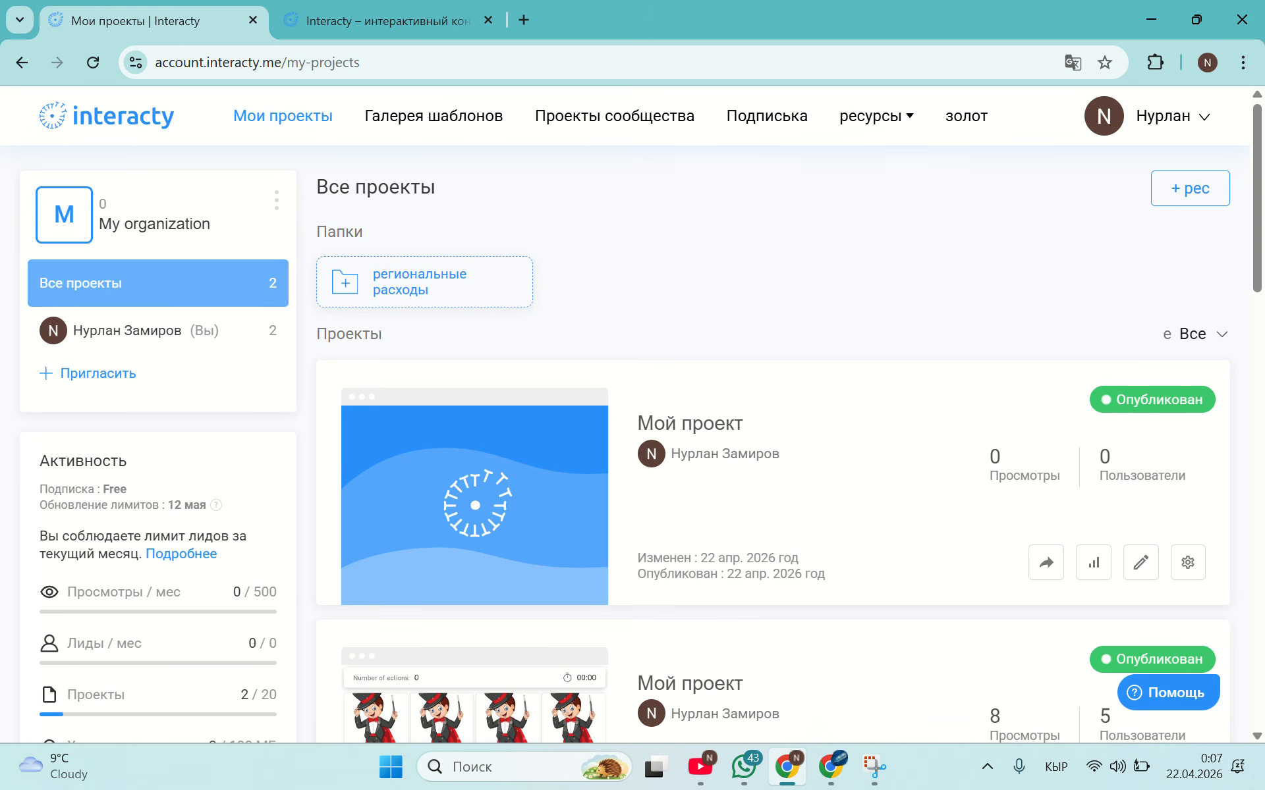
scroll(771, 444, "down", 4)
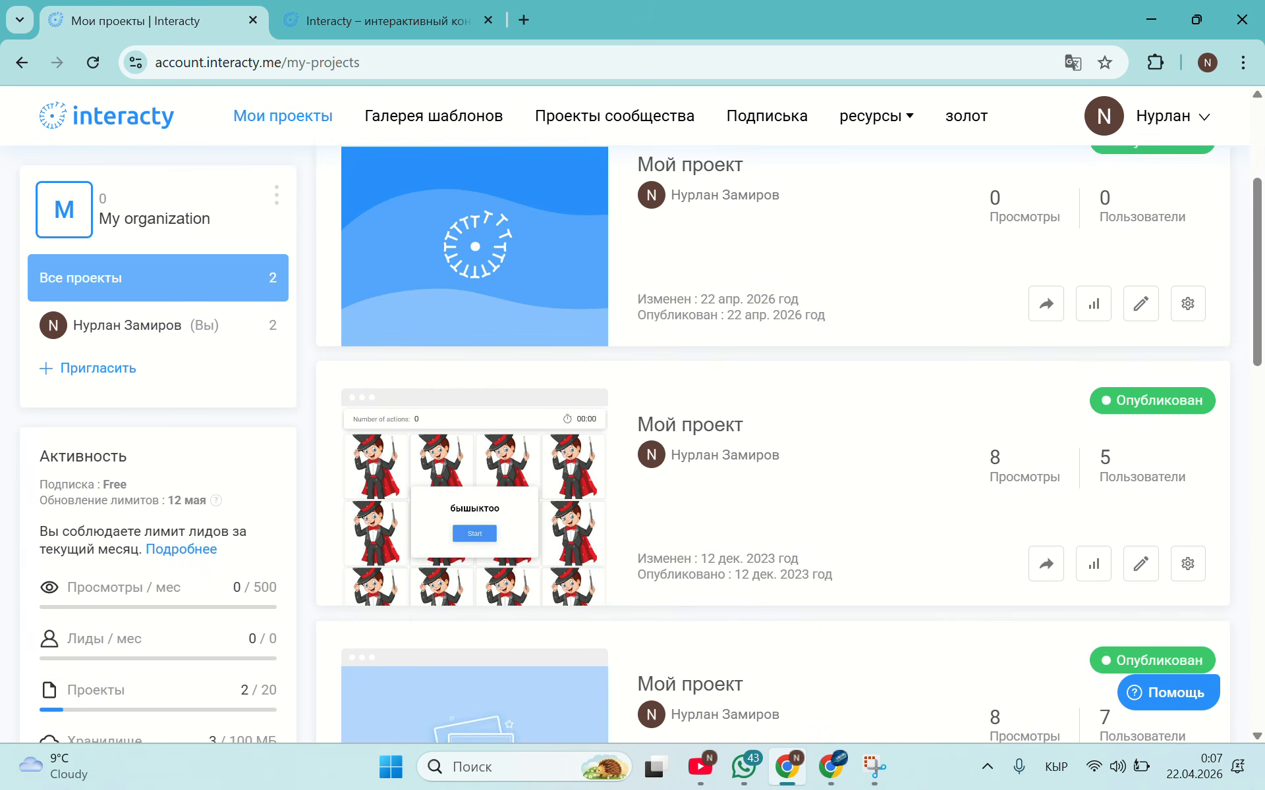
scroll(771, 445, "up", 4)
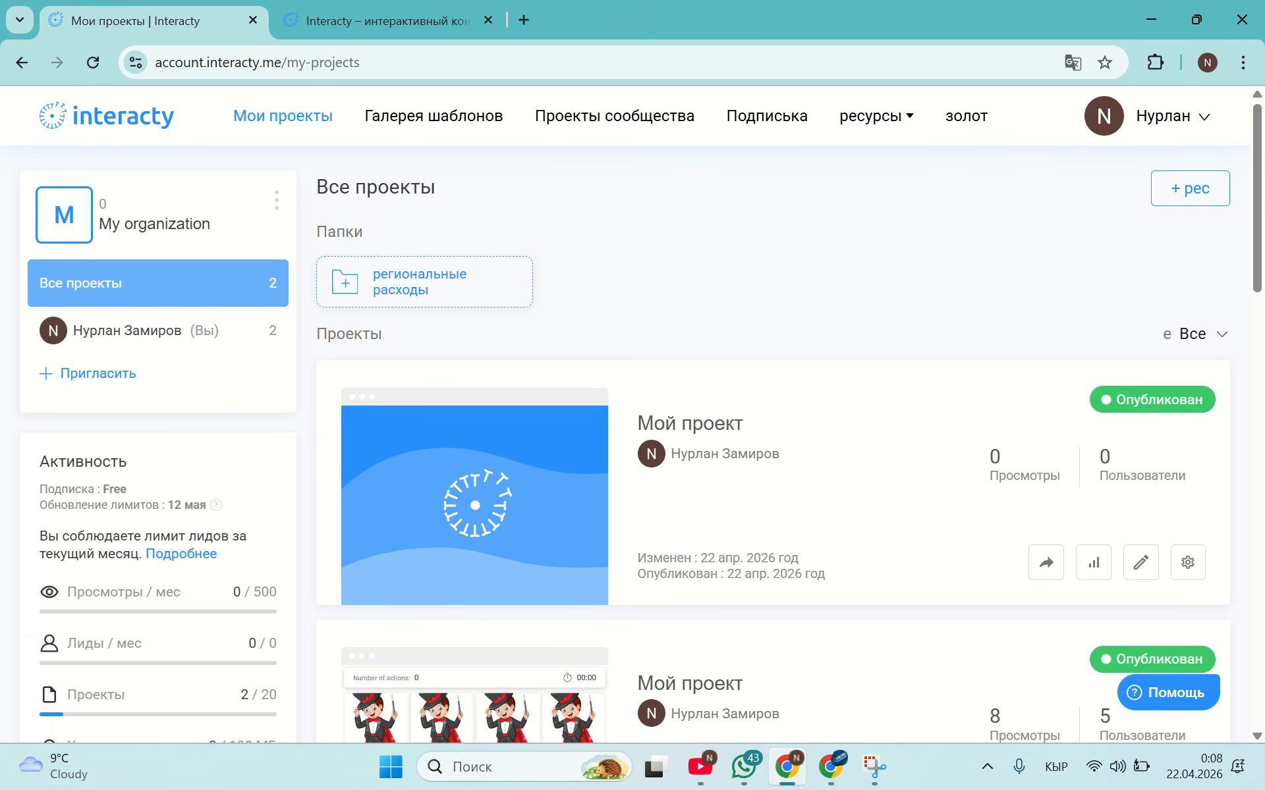
Start a new project from the "Тест для класса" template in the template gallery and dismiss the pop-ups in the editor.
left_click(433, 116)
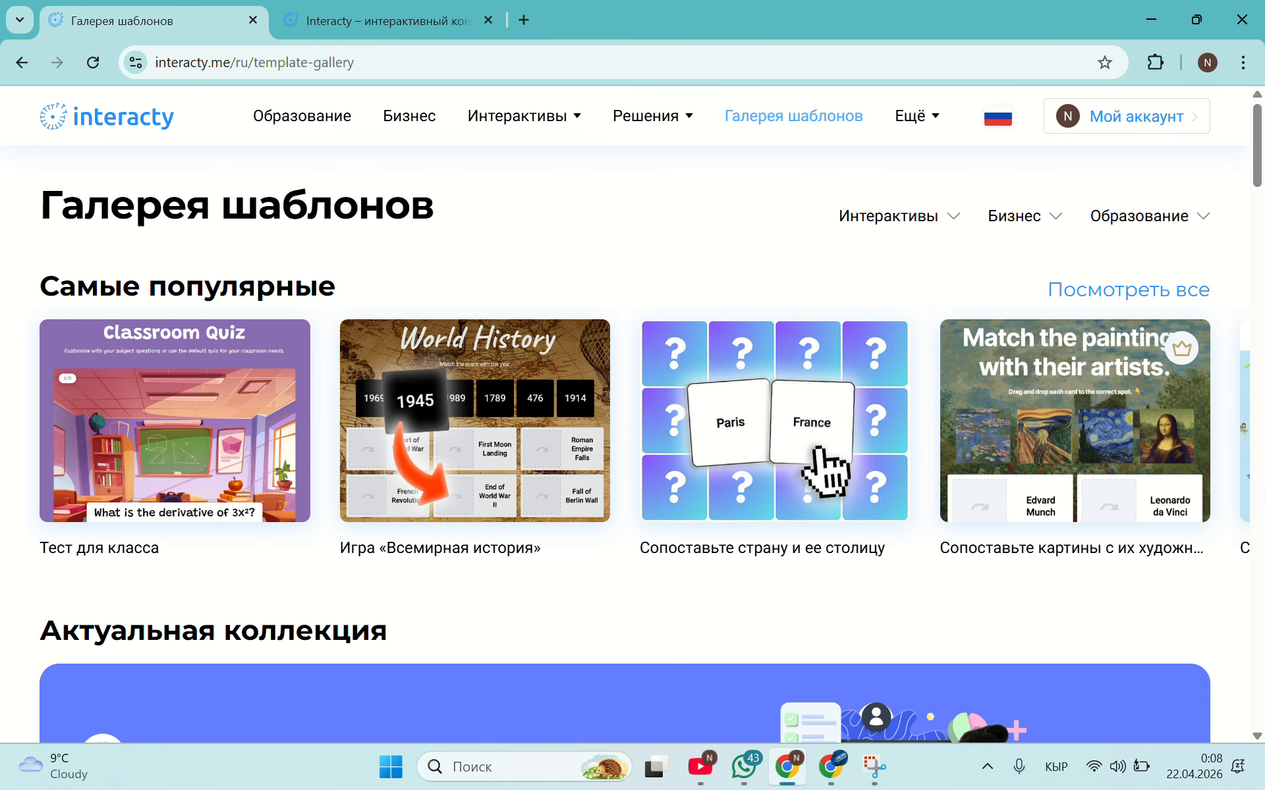
left_click(175, 485)
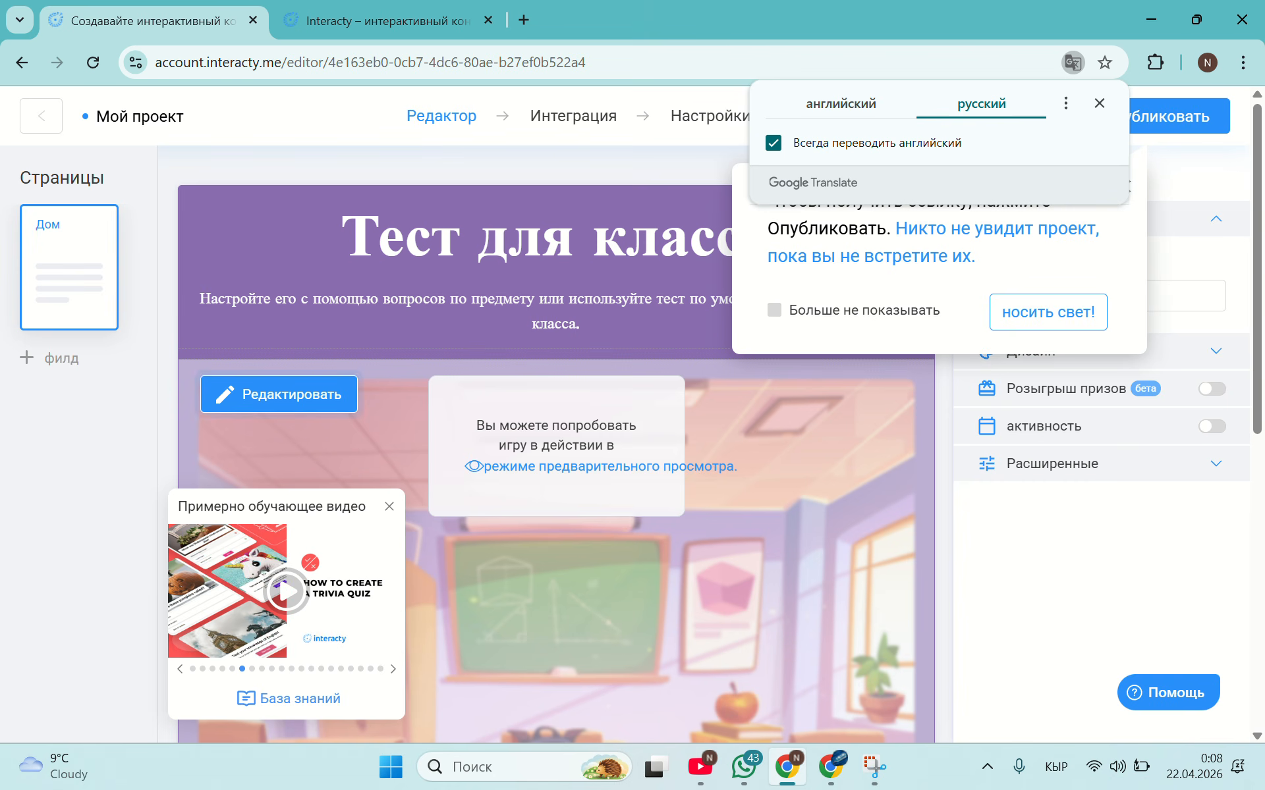
left_click(1099, 103)
left_click(1124, 186)
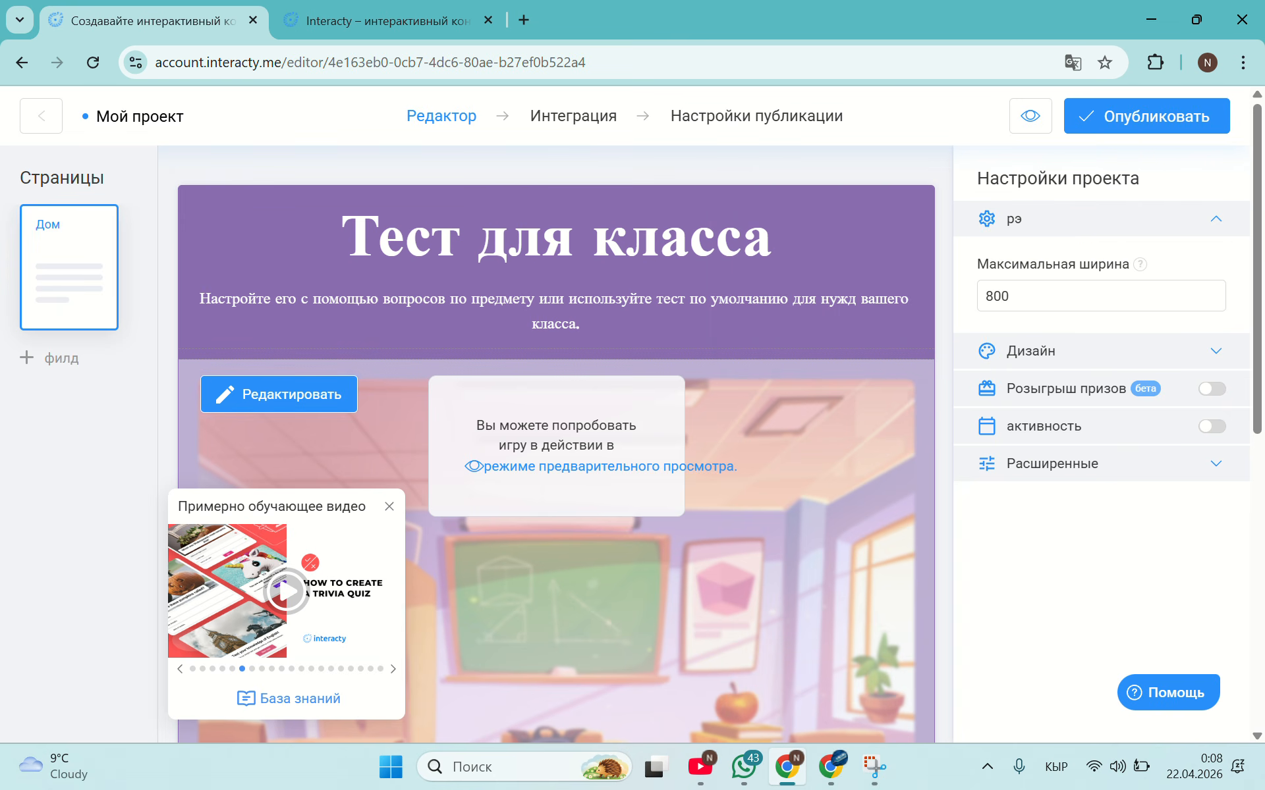
Open the quiz for editing, enable its start layer and set the title to "Математика".
left_click(278, 394)
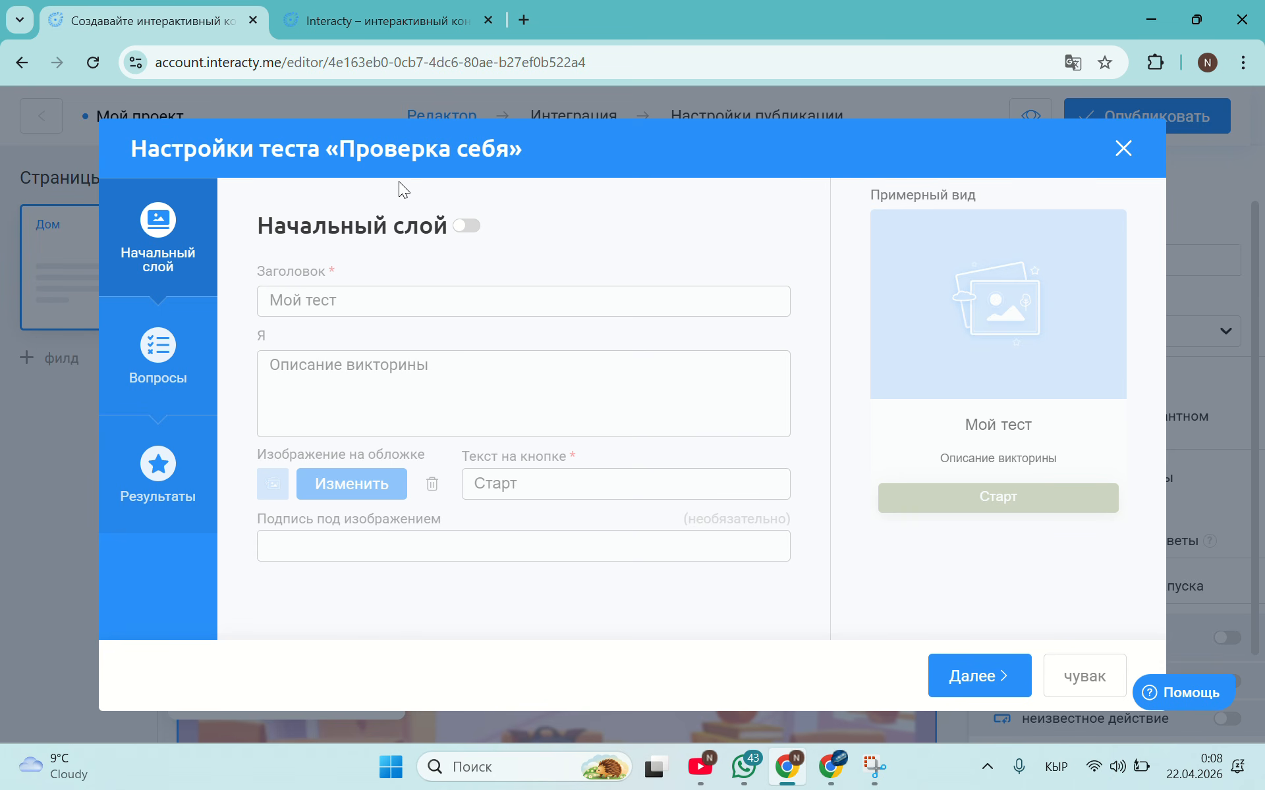
left_click(464, 227)
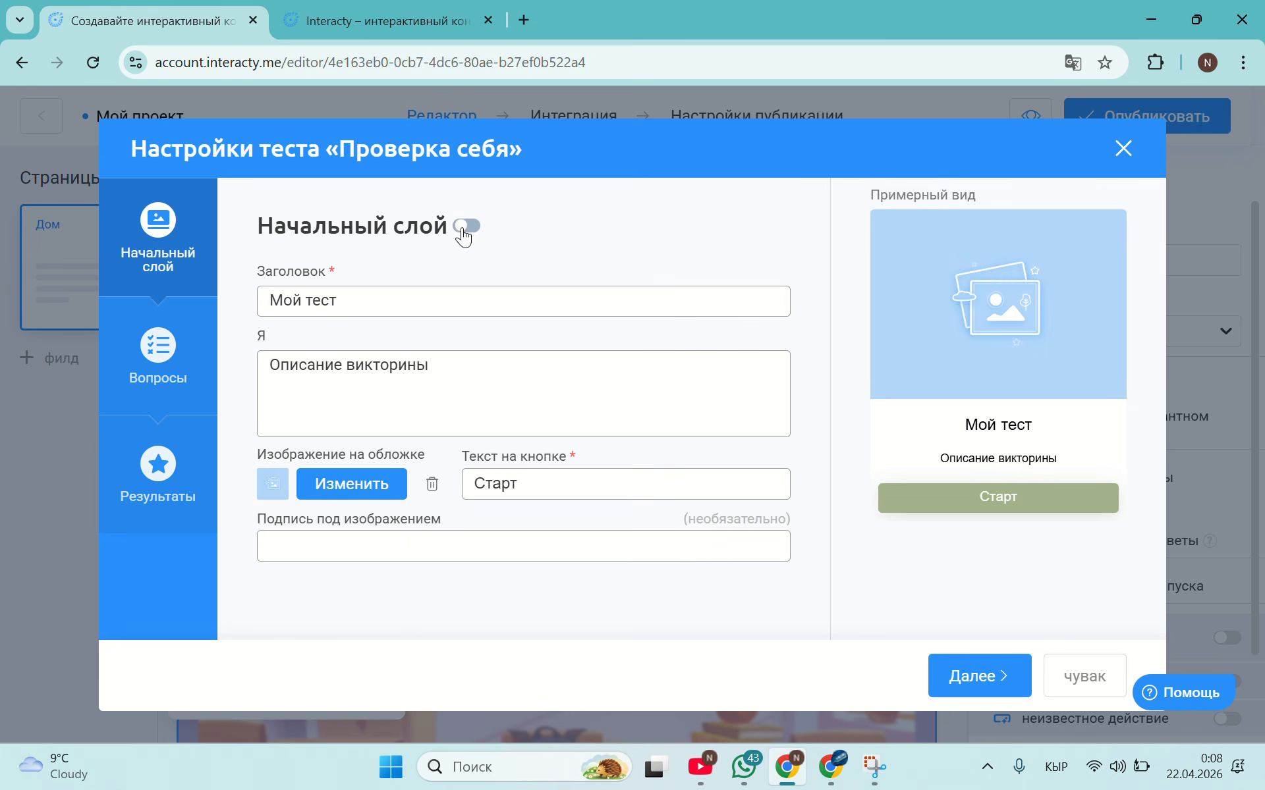
double_click(334, 305)
triple_click(334, 305)
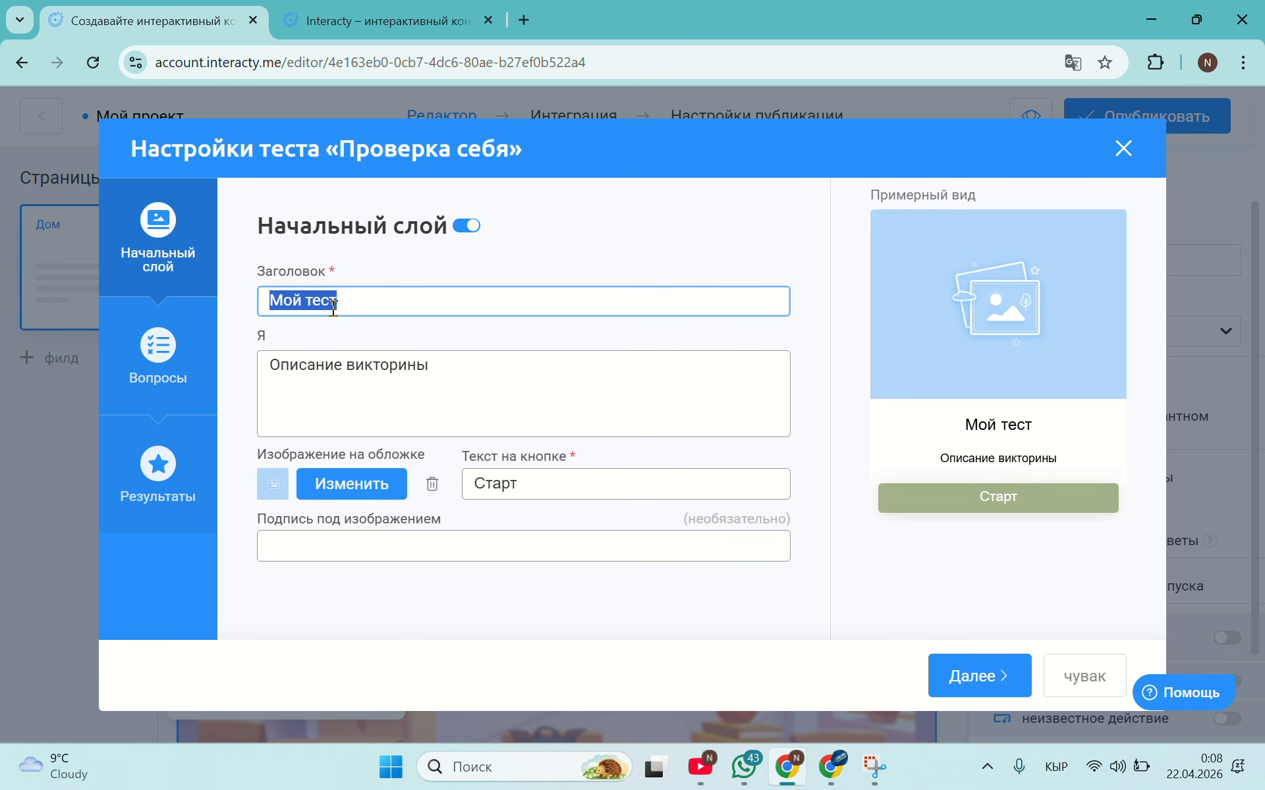
type("Матекм")
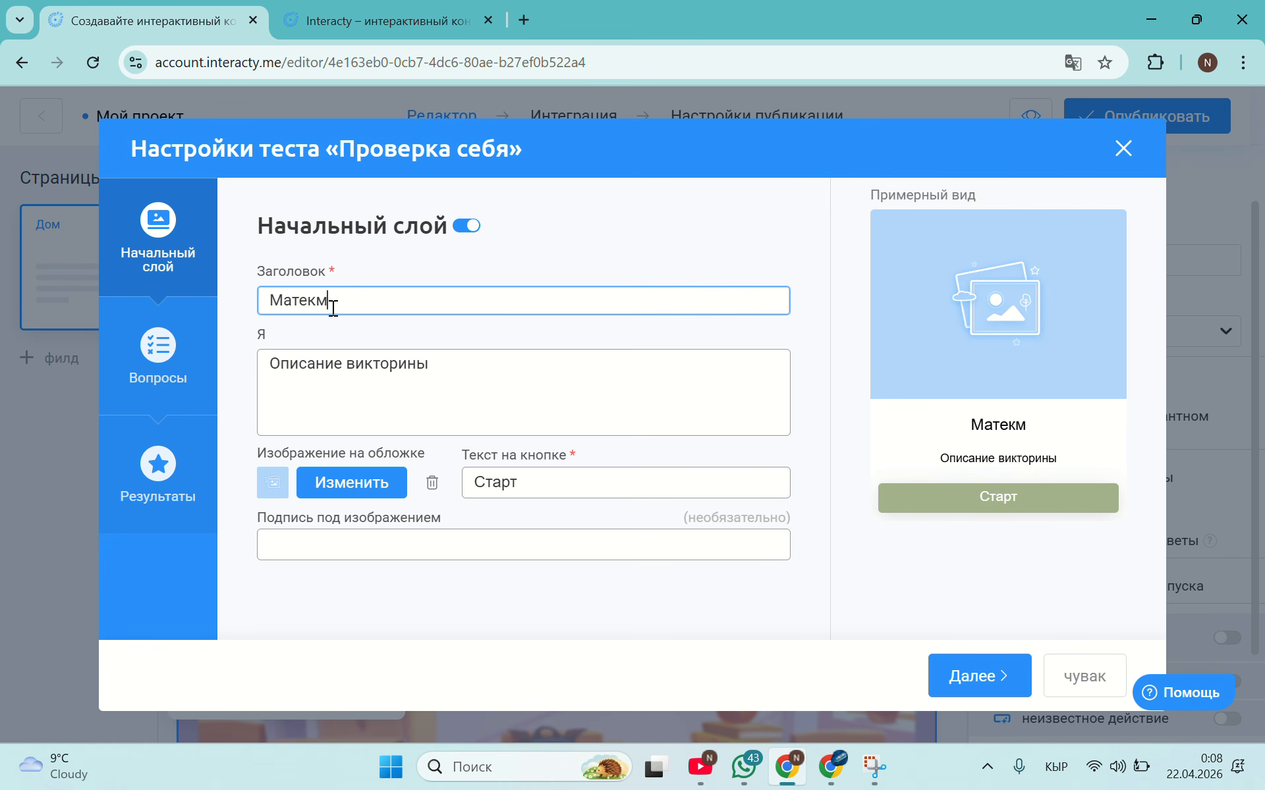
key("BackSpace")
key("BackSpace")
type("матика")
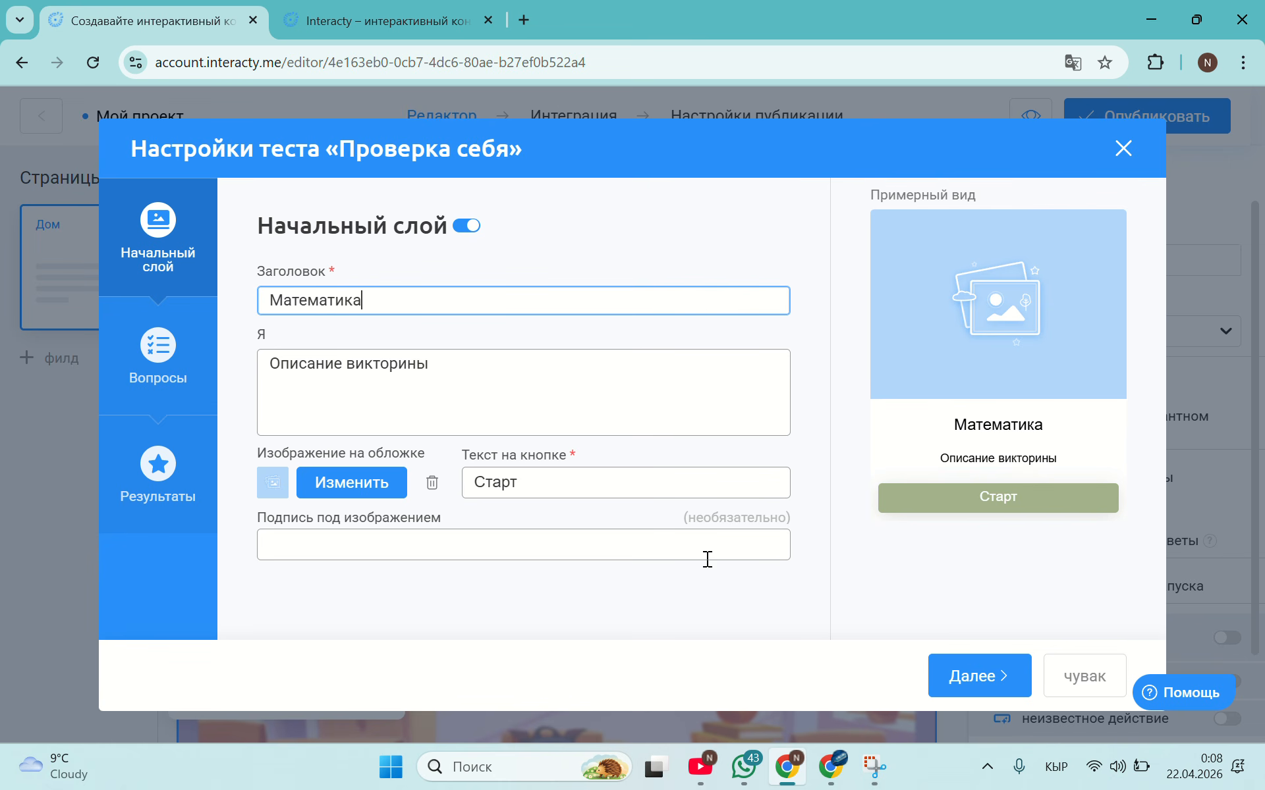
Proceed to the quiz questions and replace the text of question 1 with "2+5".
left_click(955, 677)
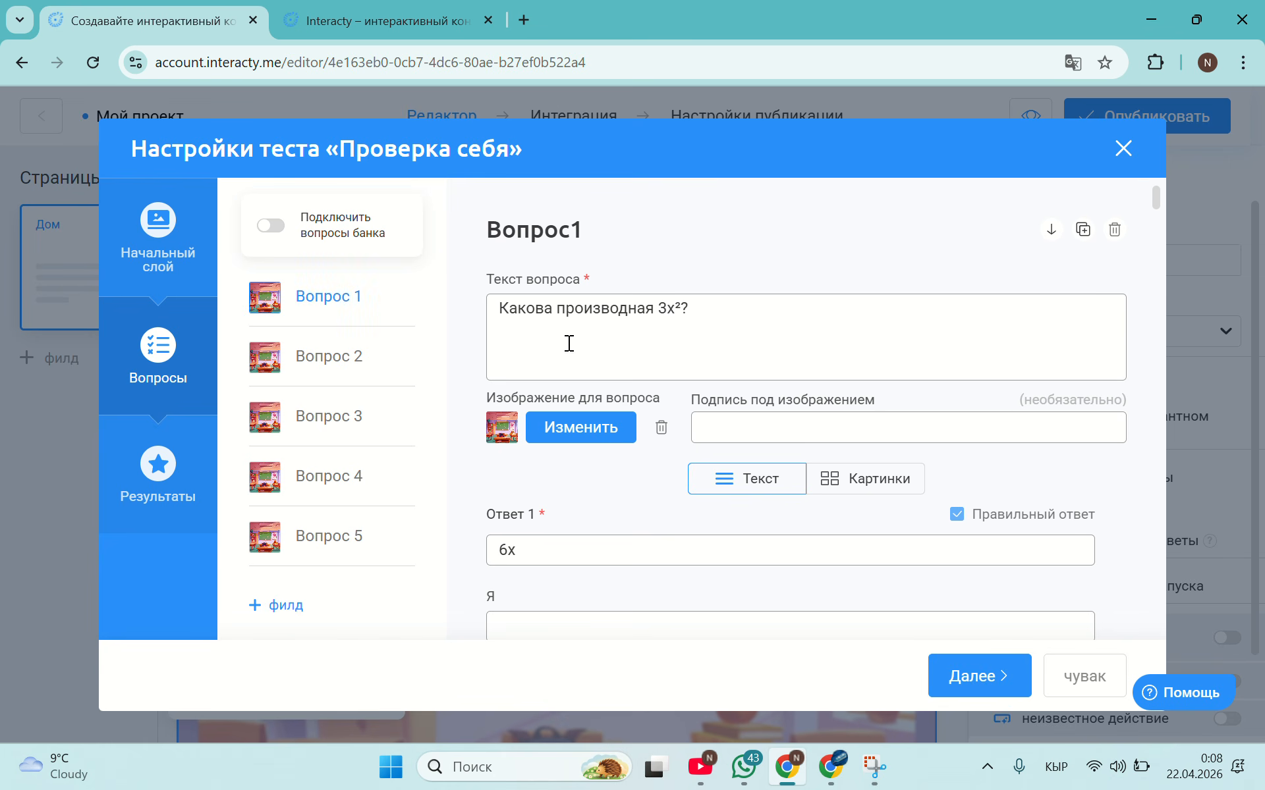
scroll(596, 338, "down", 1)
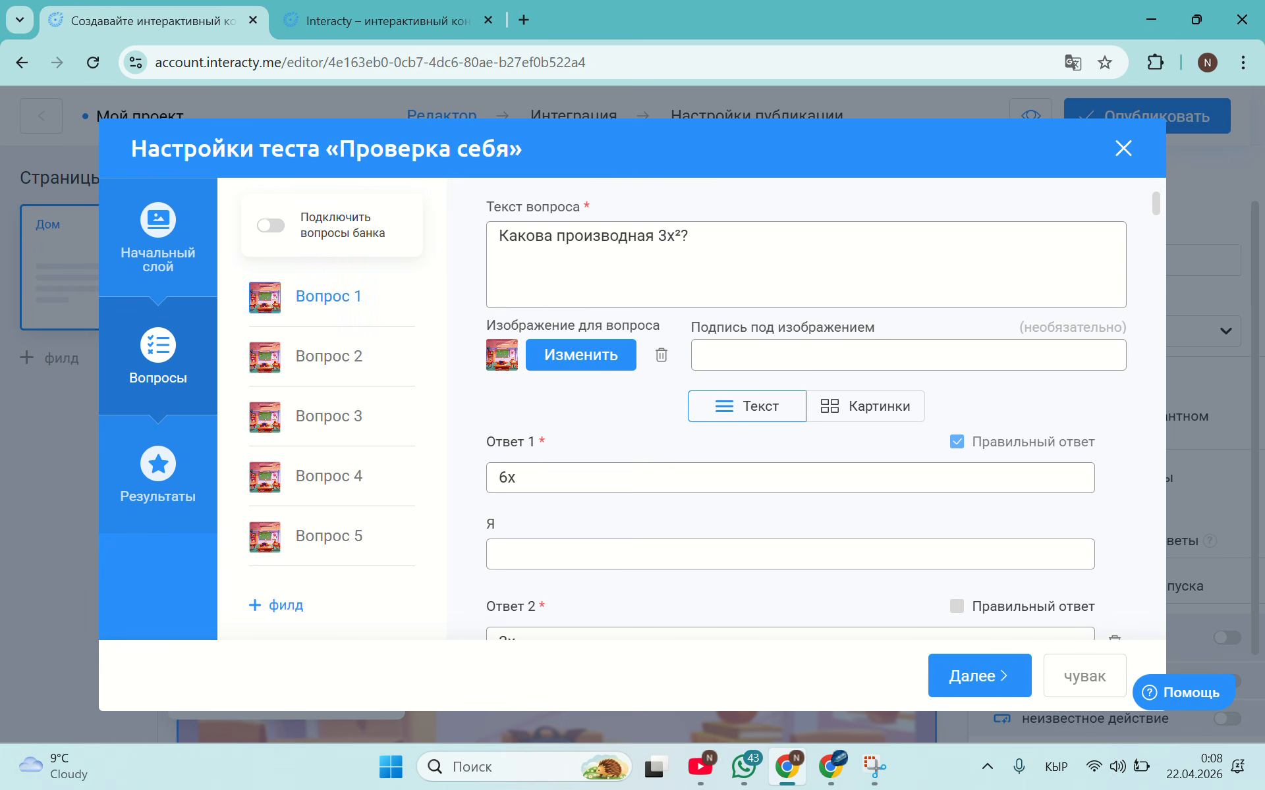
scroll(596, 338, "up", 1)
scroll(596, 338, "down", 1)
scroll(596, 338, "up", 1)
scroll(596, 338, "down", 1)
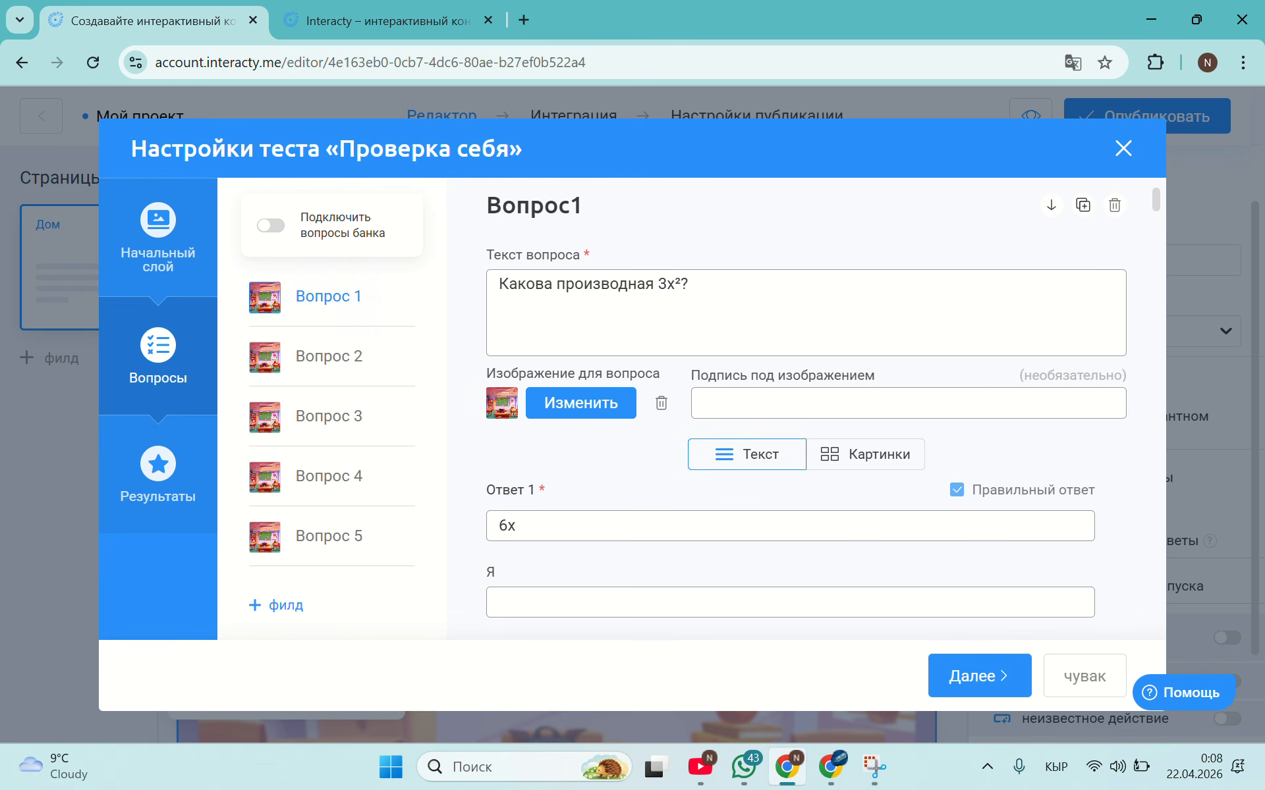
left_click(693, 274)
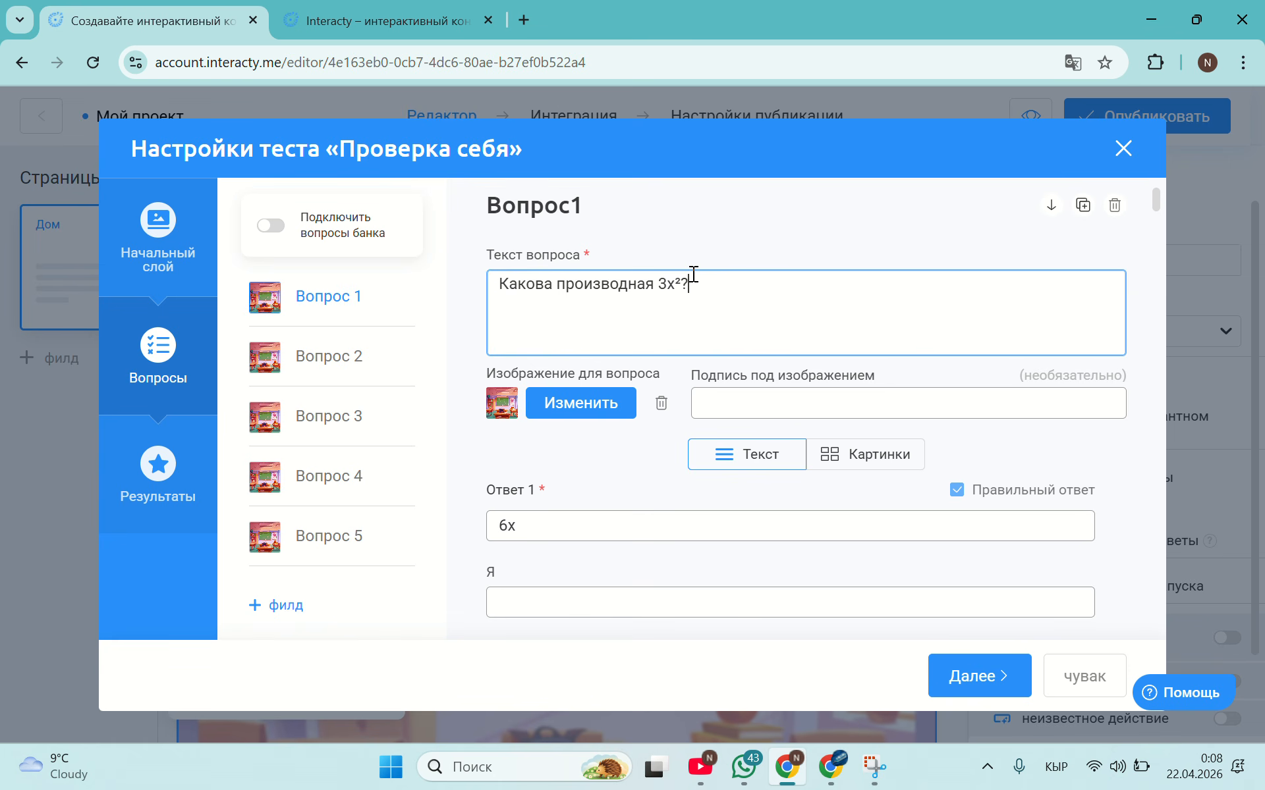
key("ctrl+a")
key("BackSpace")
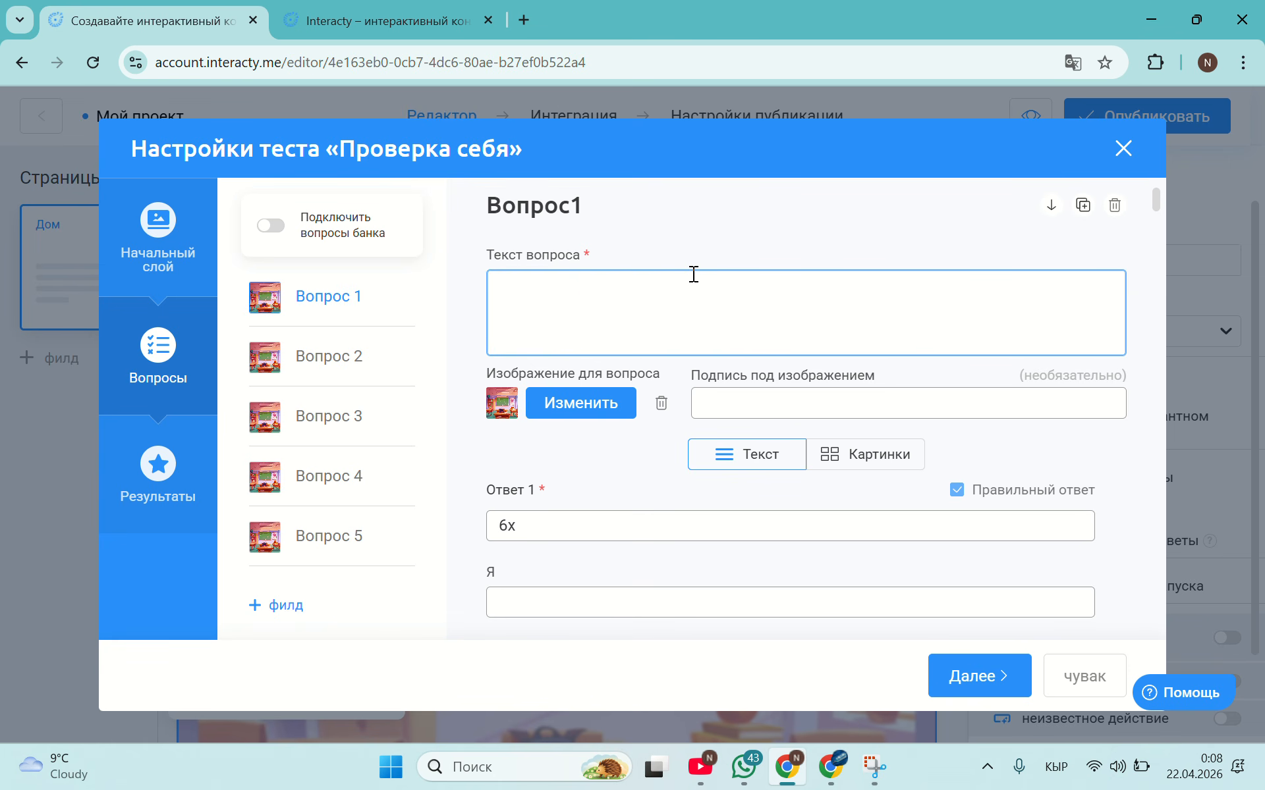
type("2+5")
Replace the first answer option of question 1 with "8".
left_click(524, 523)
key("BackSpace")
key("BackSpace")
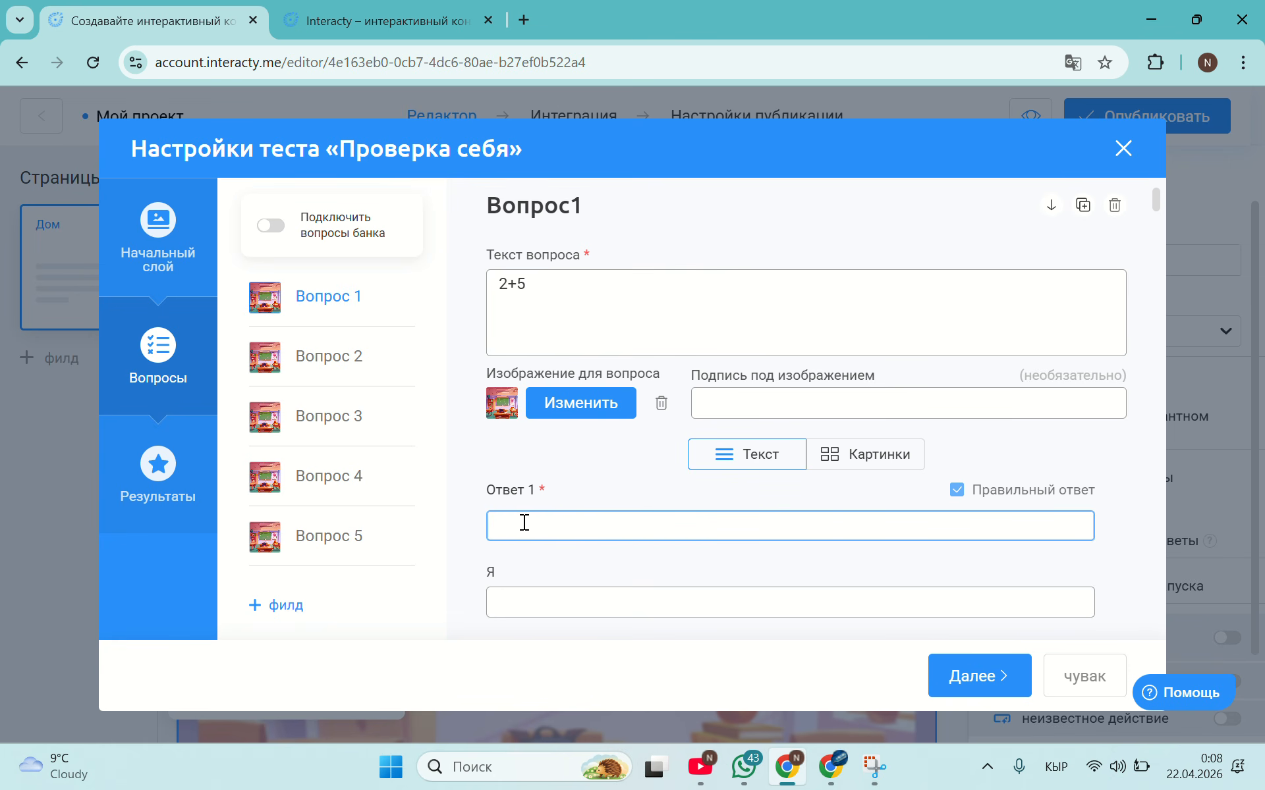
type("8")
scroll(523, 523, "down", 4)
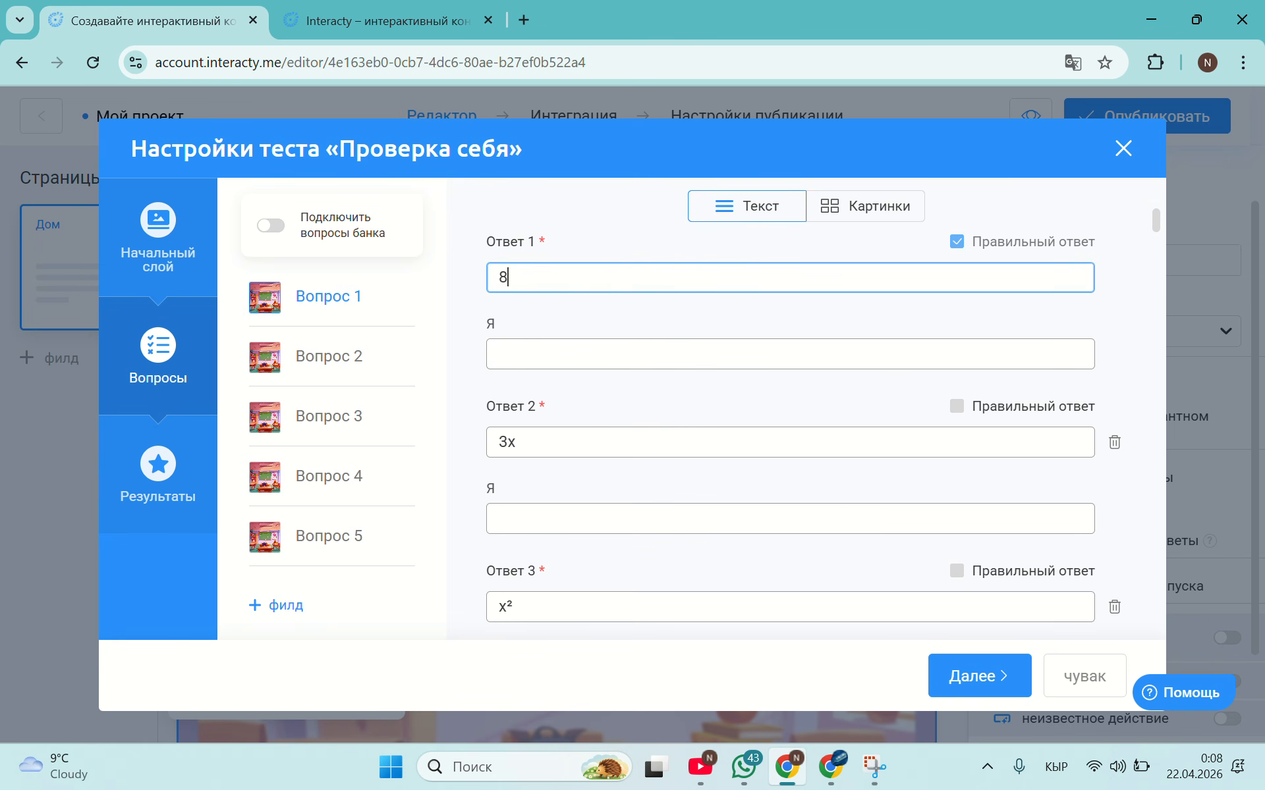
Replace the second answer option of question 1 with "7".
left_click(520, 355)
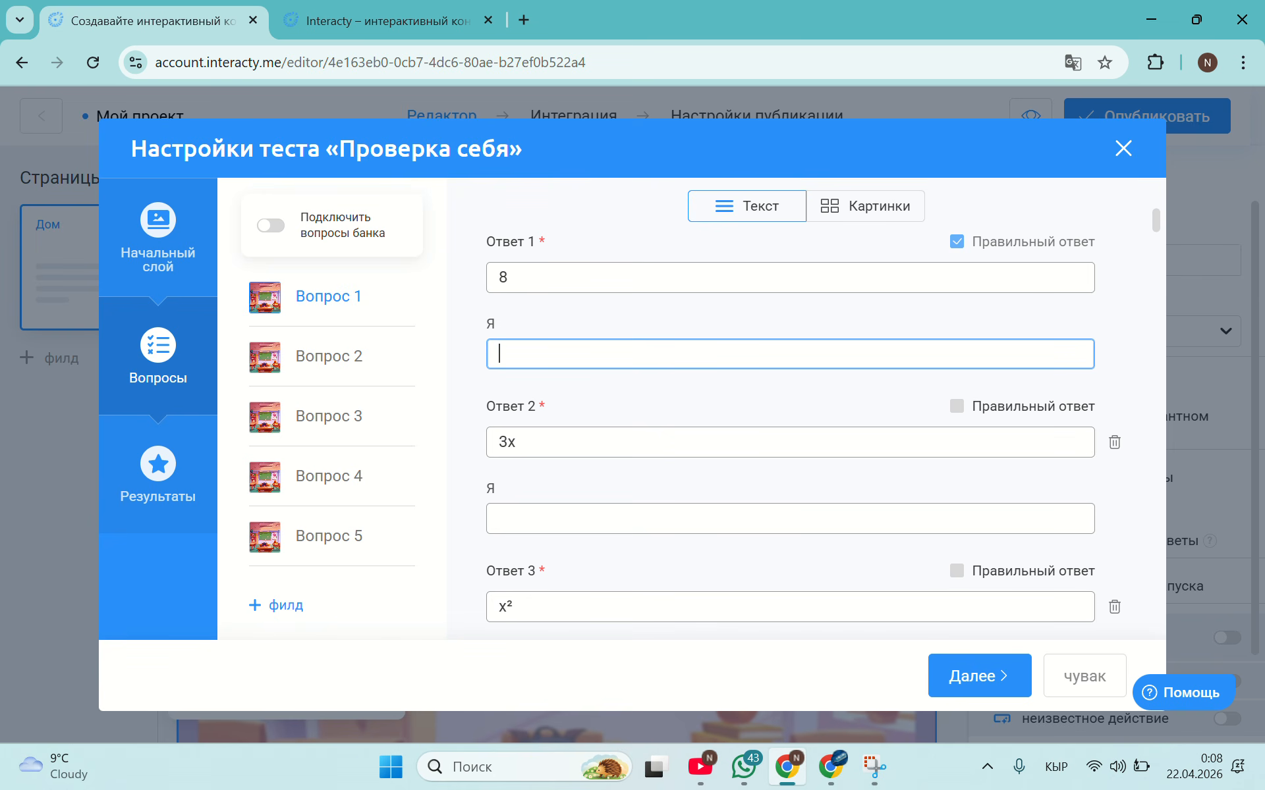
left_click(515, 453)
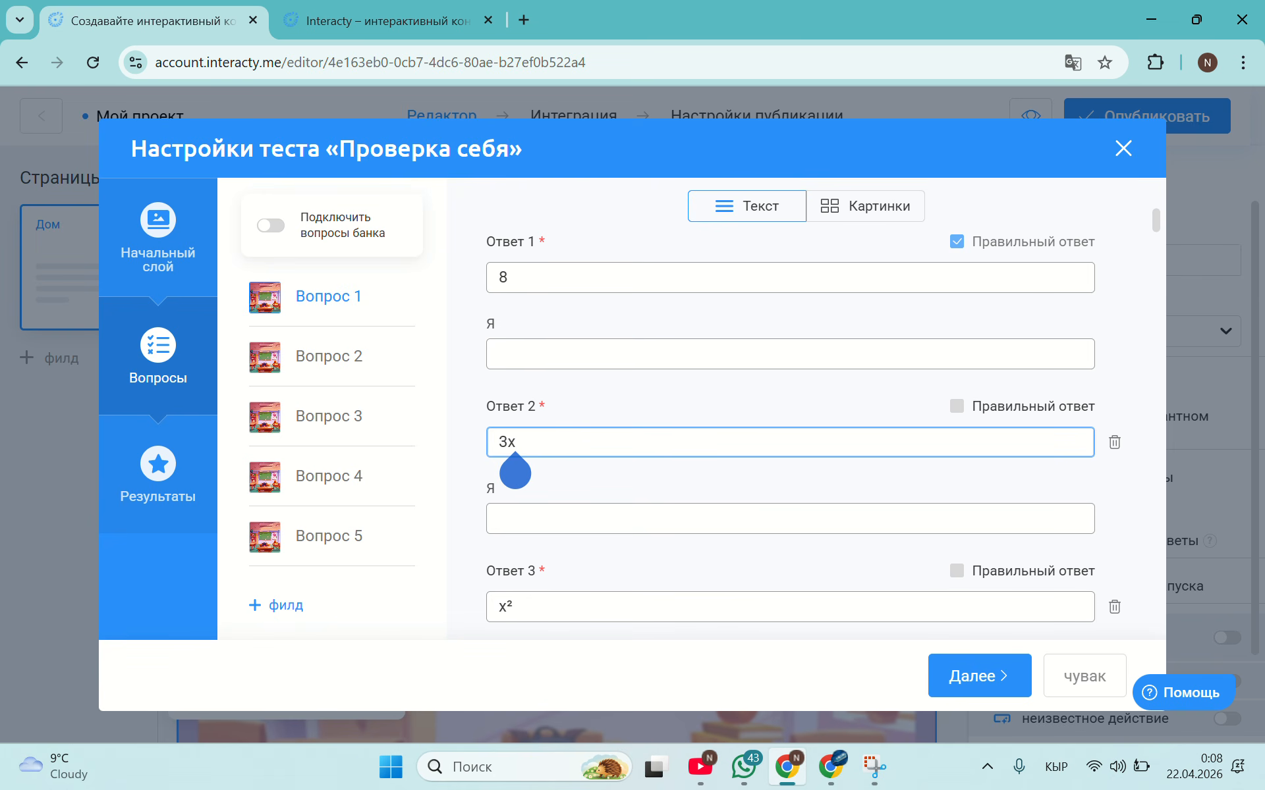
key("BackSpace")
key("BackSpace")
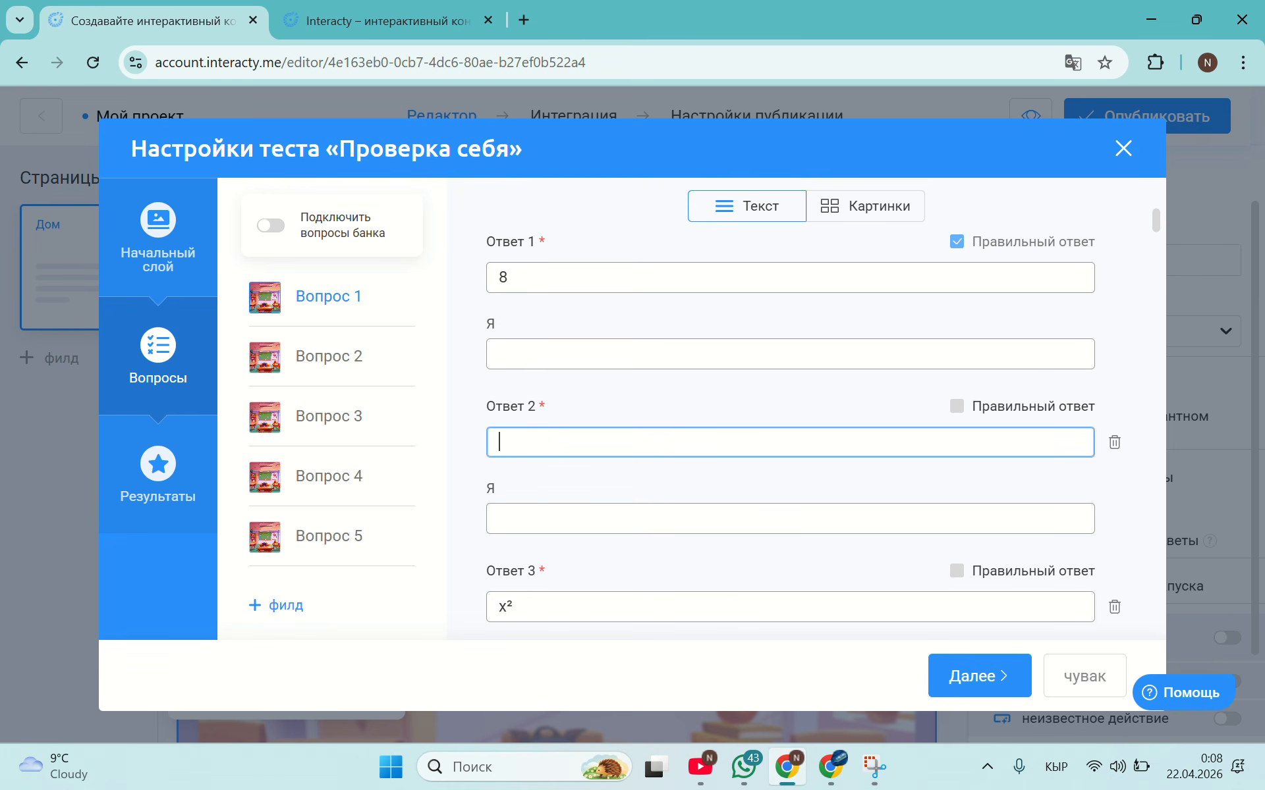
type("7")
Replace the third answer option of question 1 with "5".
left_click(517, 519)
scroll(517, 519, "down", 3)
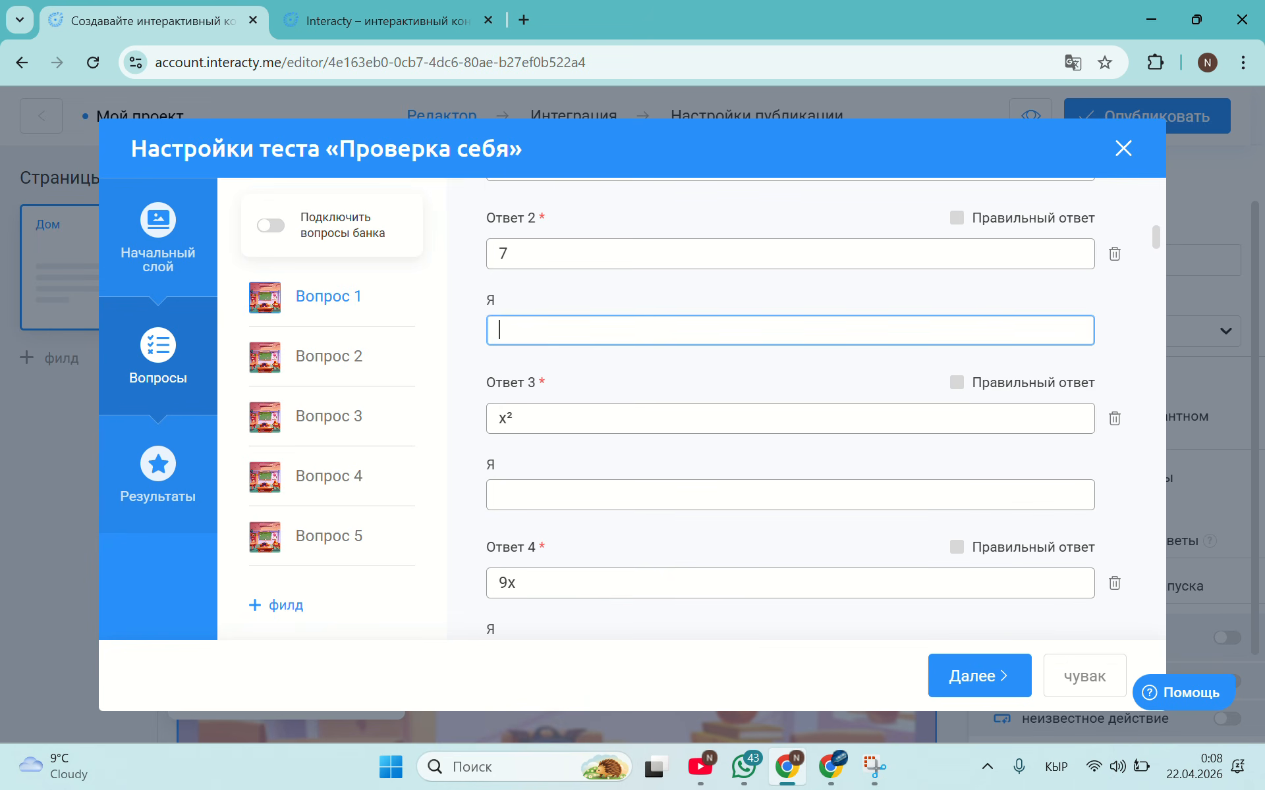
left_click(512, 425)
key("BackSpace")
key("BackSpace")
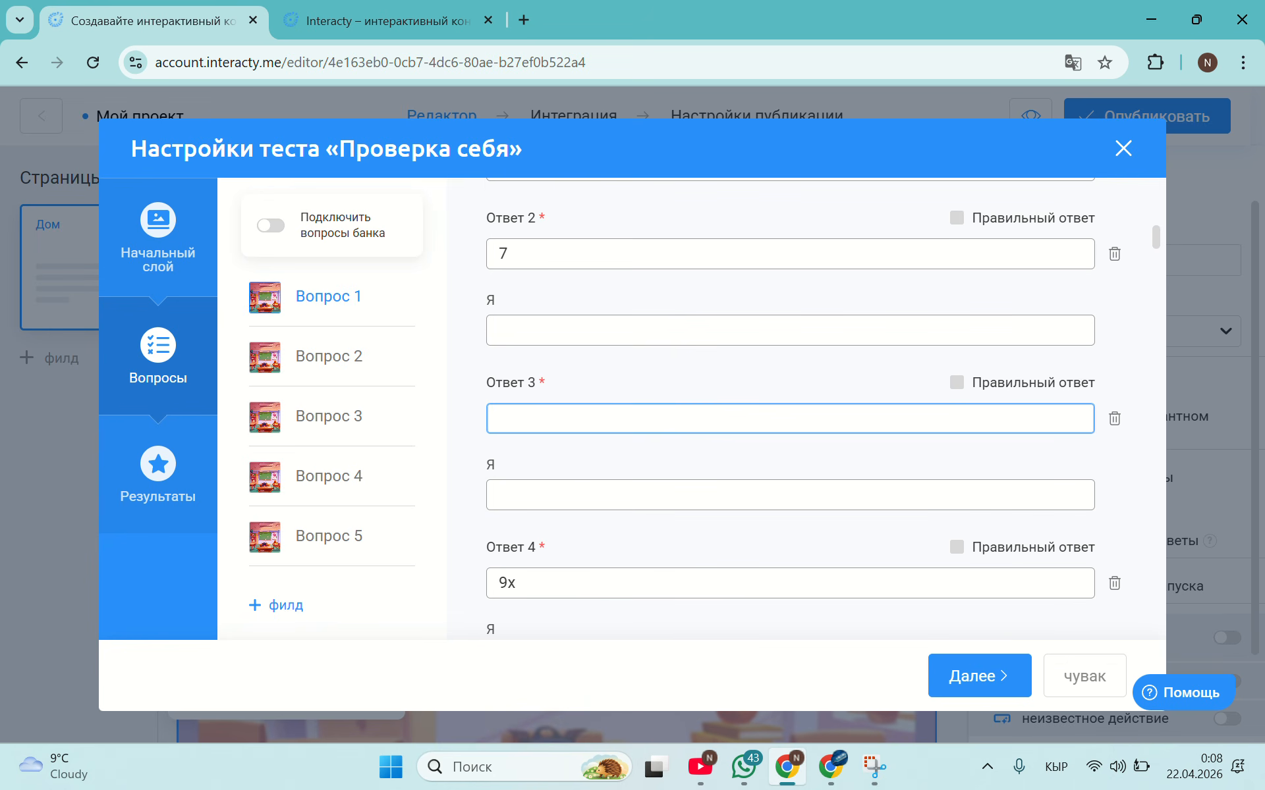
type("5")
Replace the fourth answer option of question 1 with "2".
left_click(514, 592)
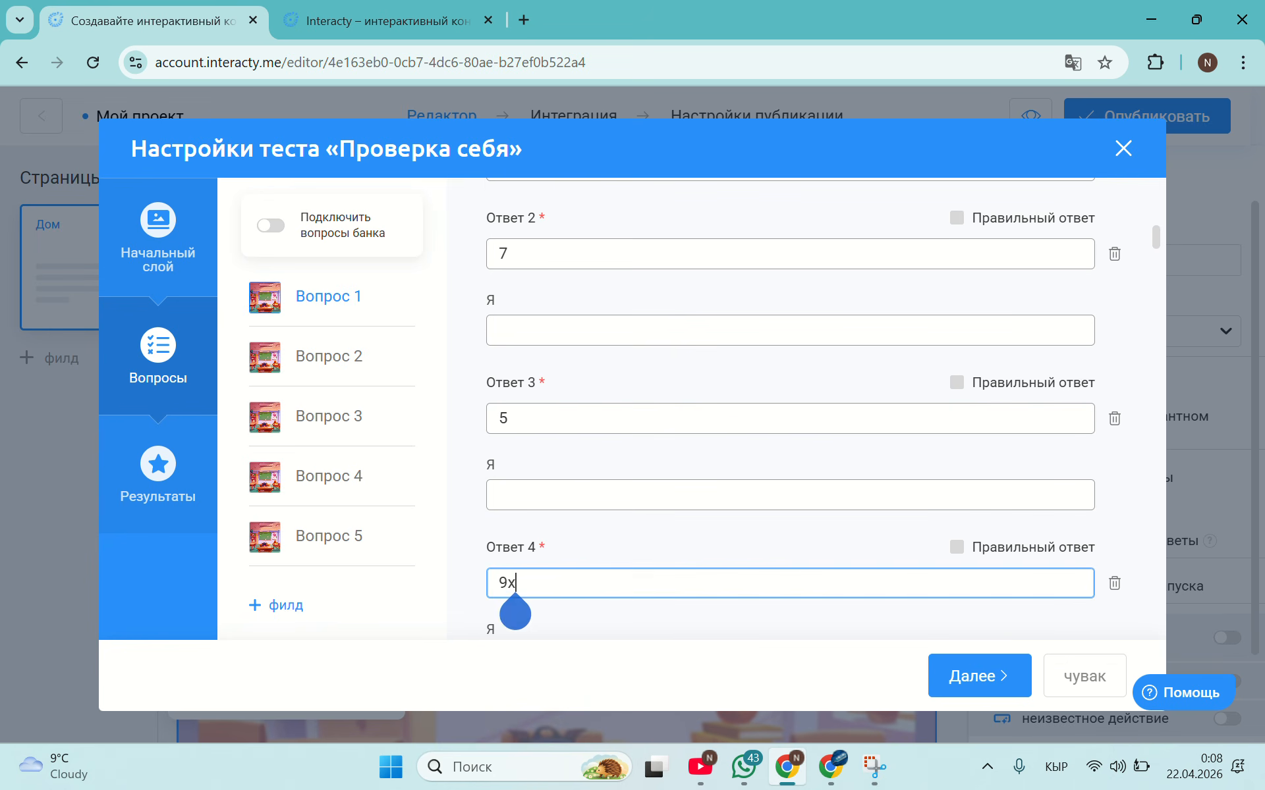
key("BackSpace")
key("BackSpace")
type("2")
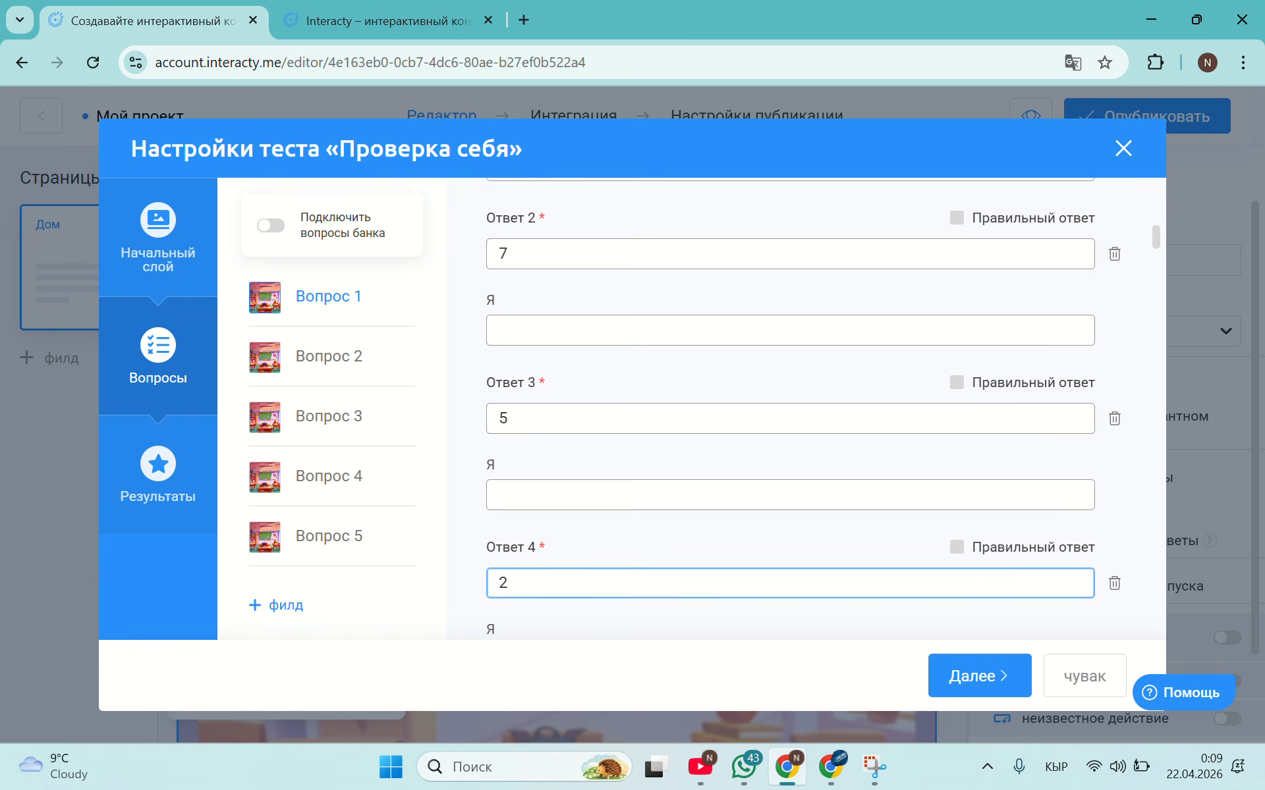
Fill in the empty fifth answer option of question 1 with "10".
scroll(790, 409, "down", 3)
left_click(524, 511)
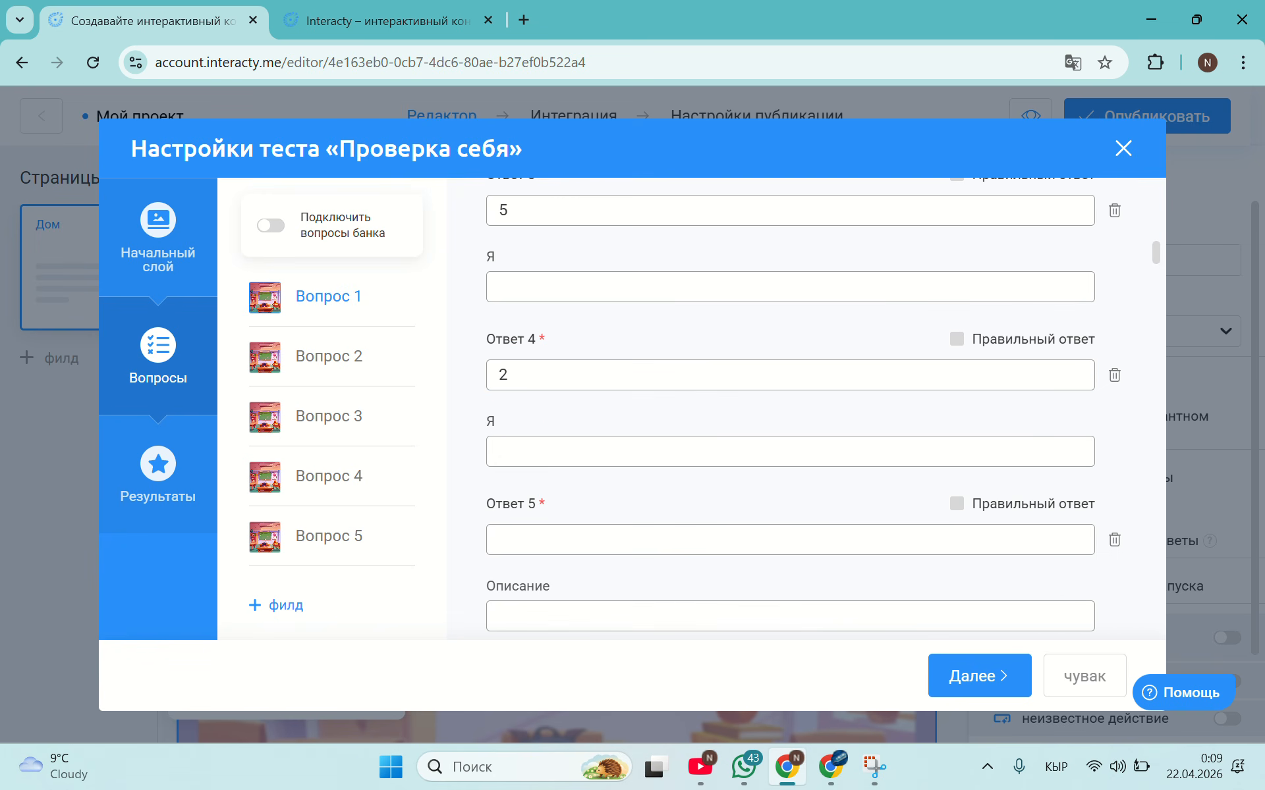
scroll(790, 408, "down", 2)
left_click(527, 428)
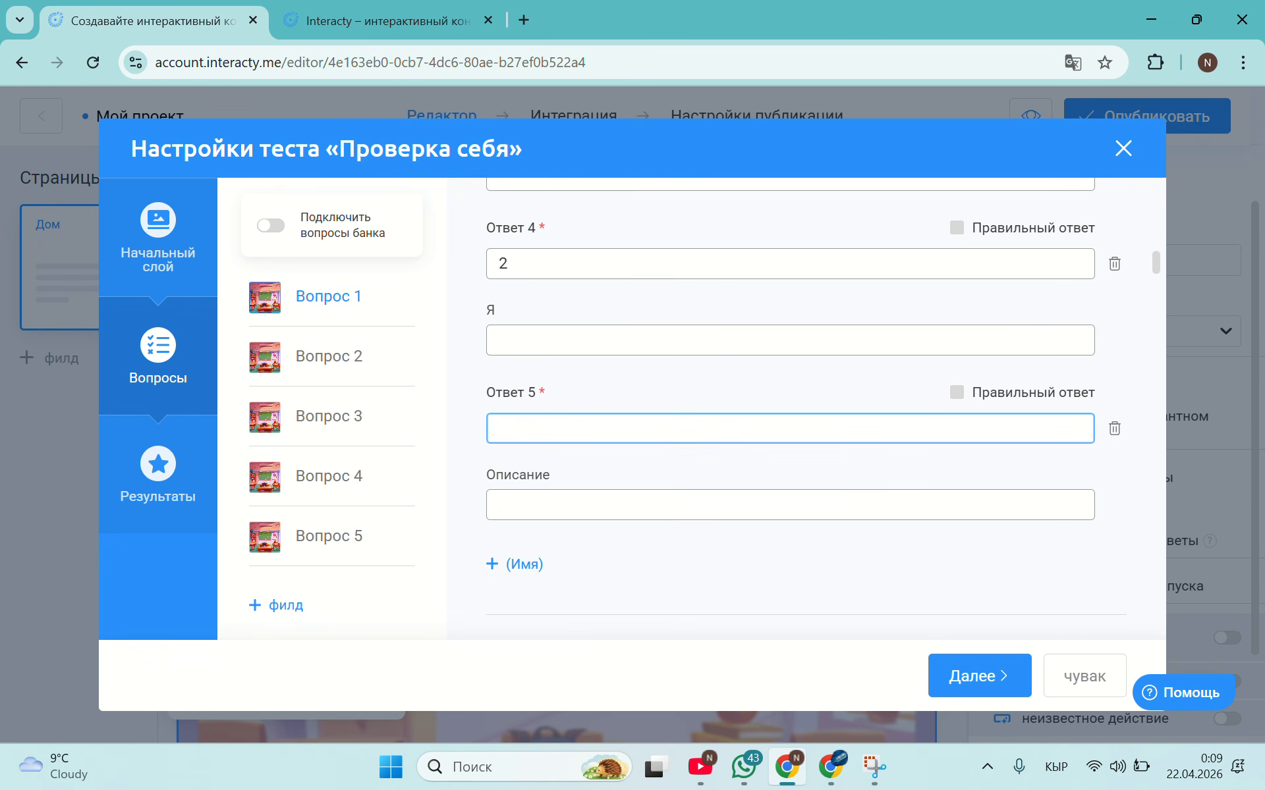
type("6")
key("BackSpace")
type("10")
Mark answer "7" as the correct answer of question 1 and remove the correct mark from "8".
scroll(791, 409, "up", 8)
scroll(791, 408, "down", 4)
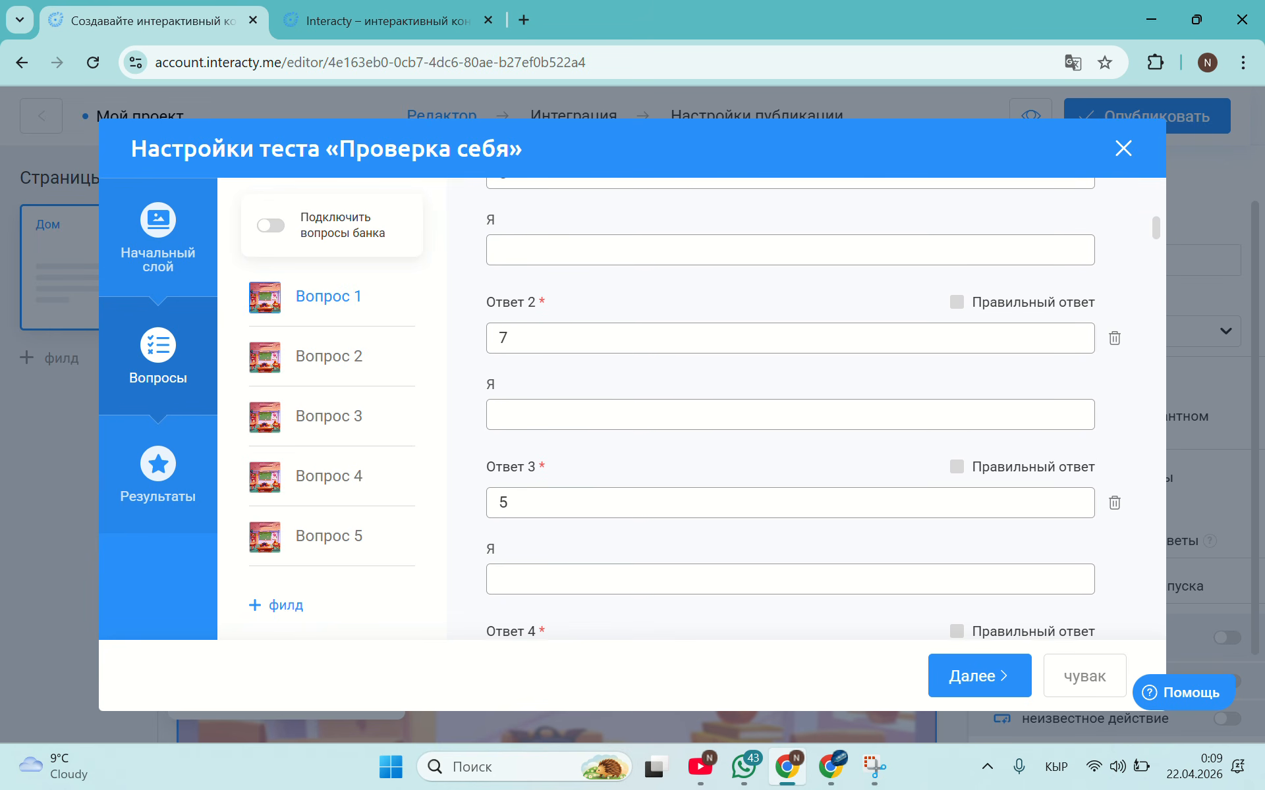
left_click(955, 304)
scroll(952, 317, "up", 4)
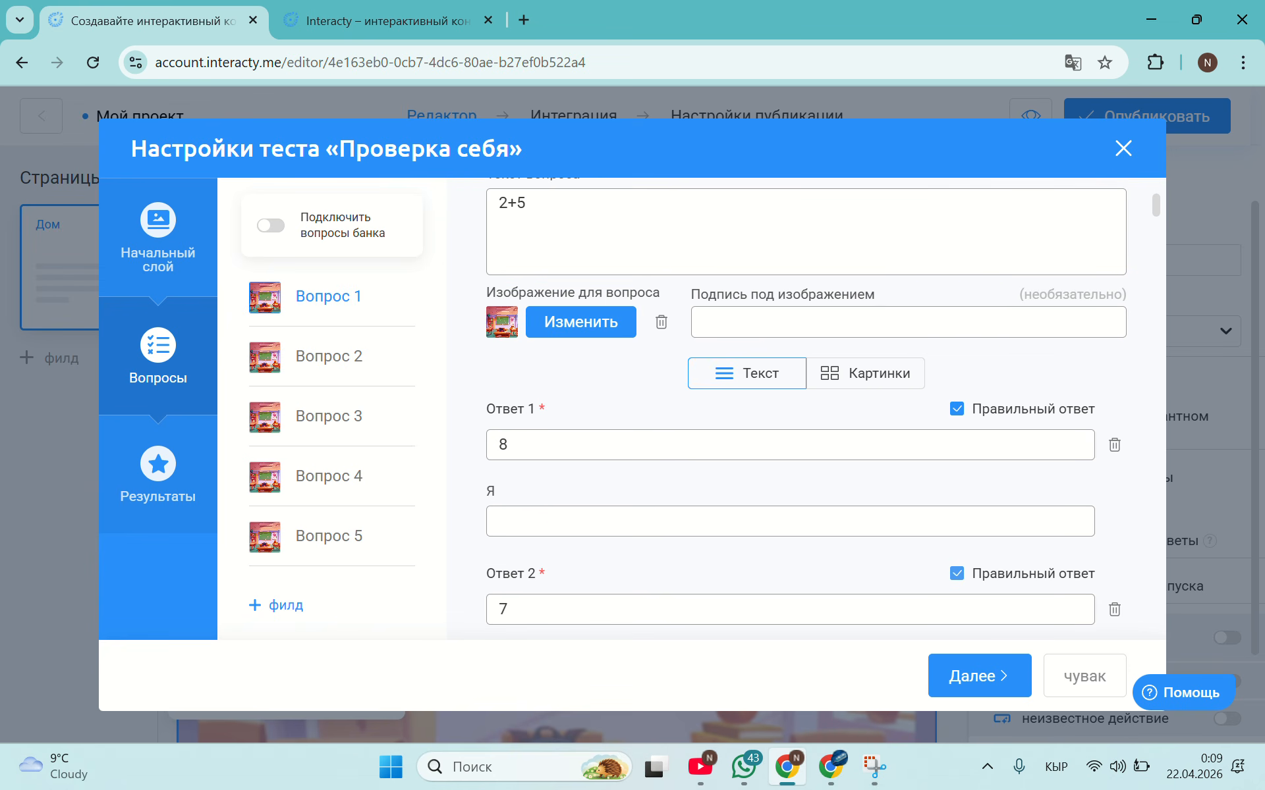
left_click(955, 411)
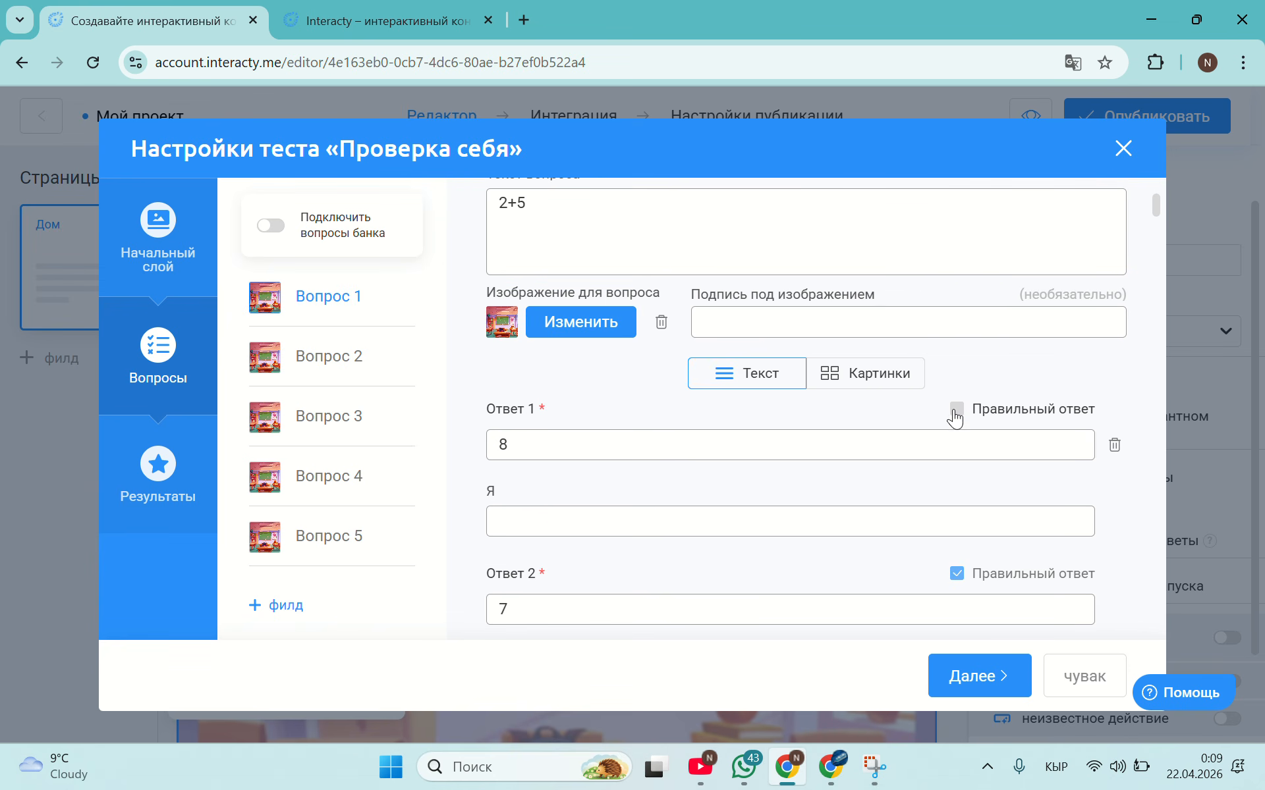
Leave the remaining template questions as they are, proceed to the quiz results and finish the quiz settings.
scroll(911, 460, "down", 5)
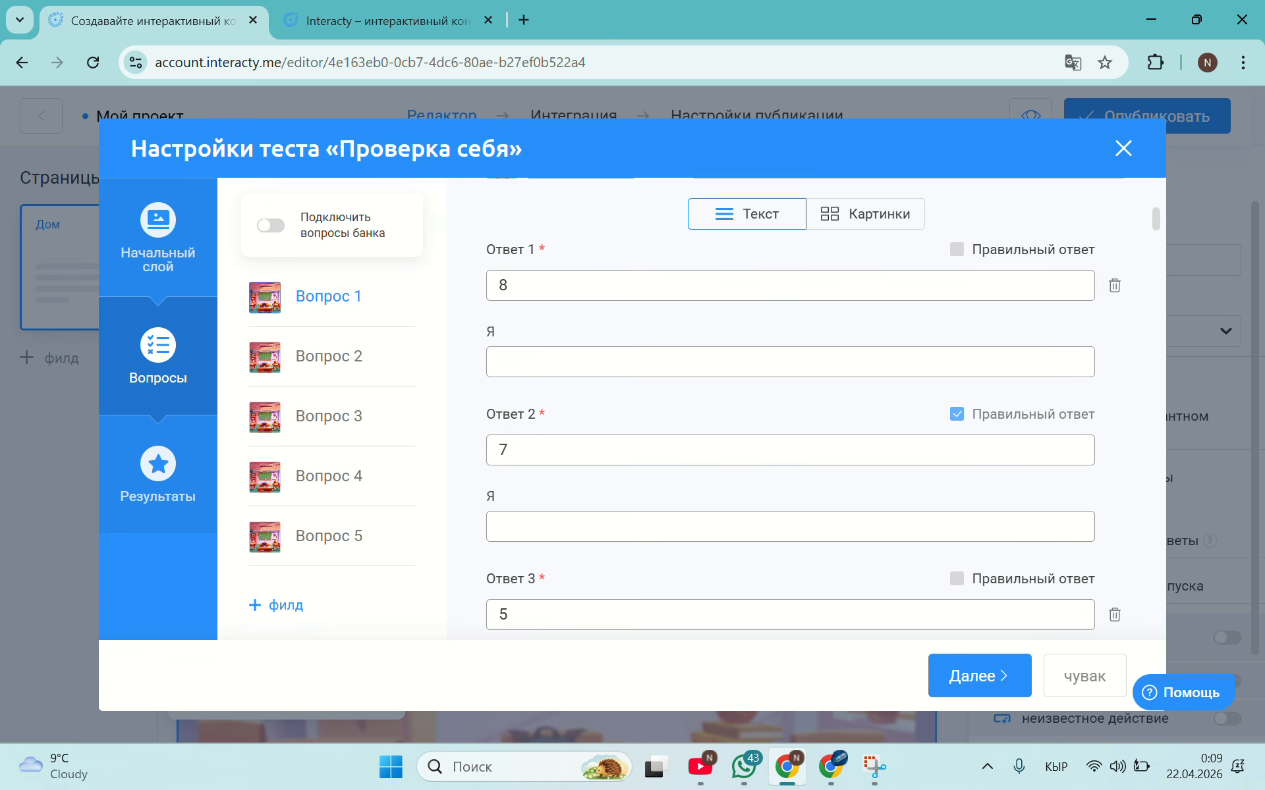
scroll(790, 409, "down", 1)
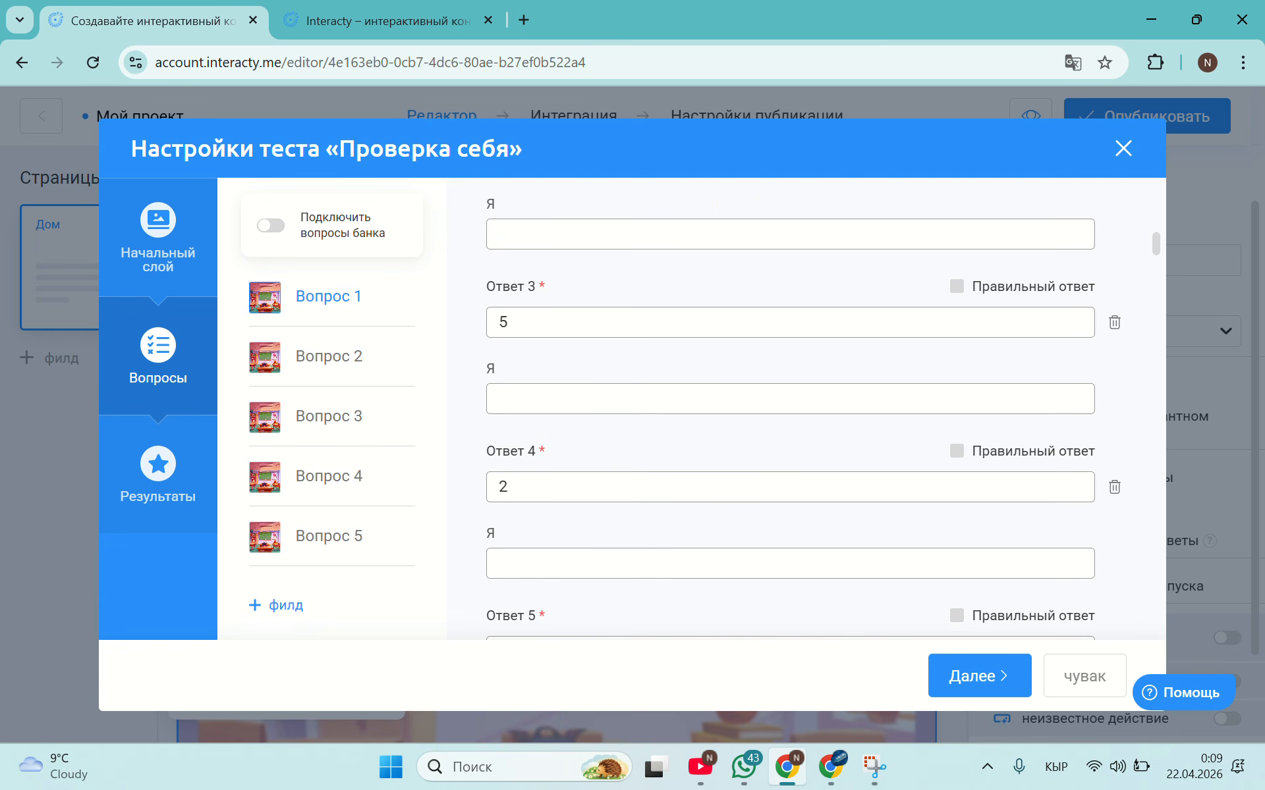
scroll(790, 408, "down", 3)
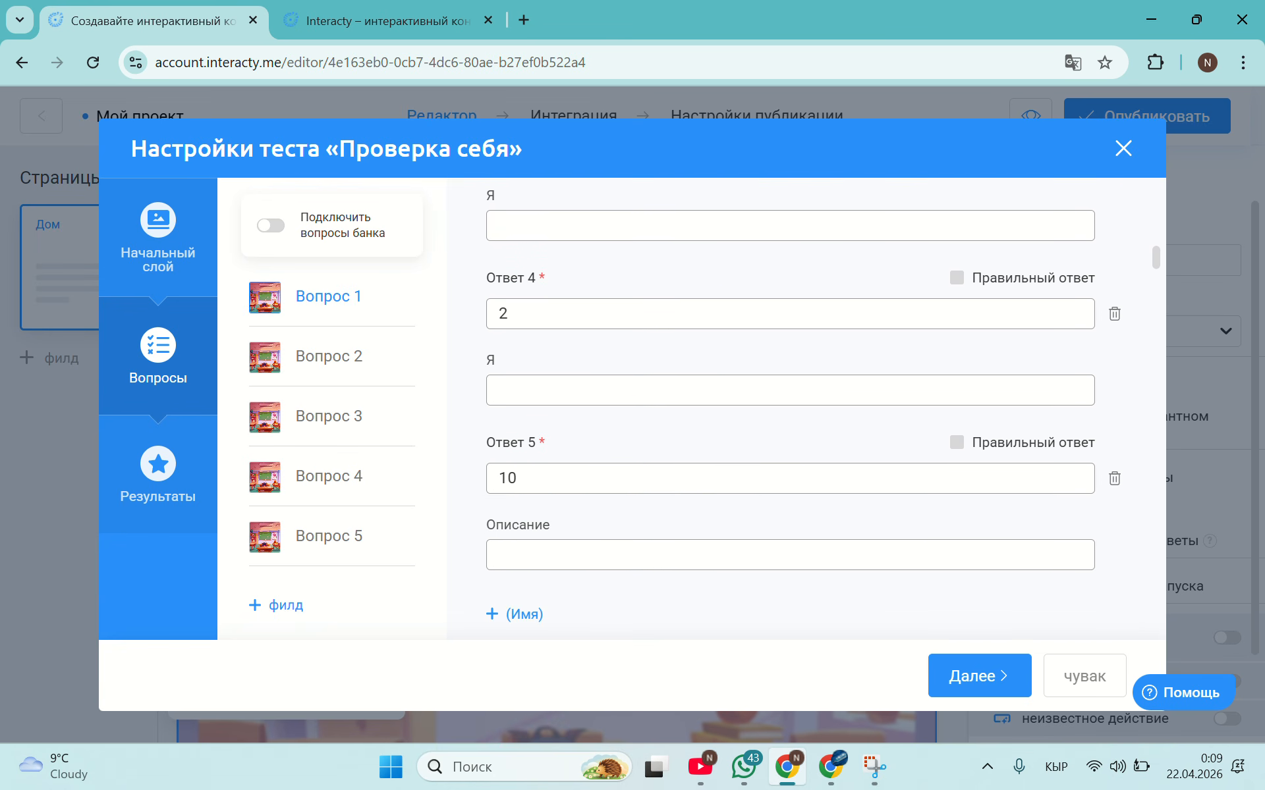
scroll(807, 409, "down", 6)
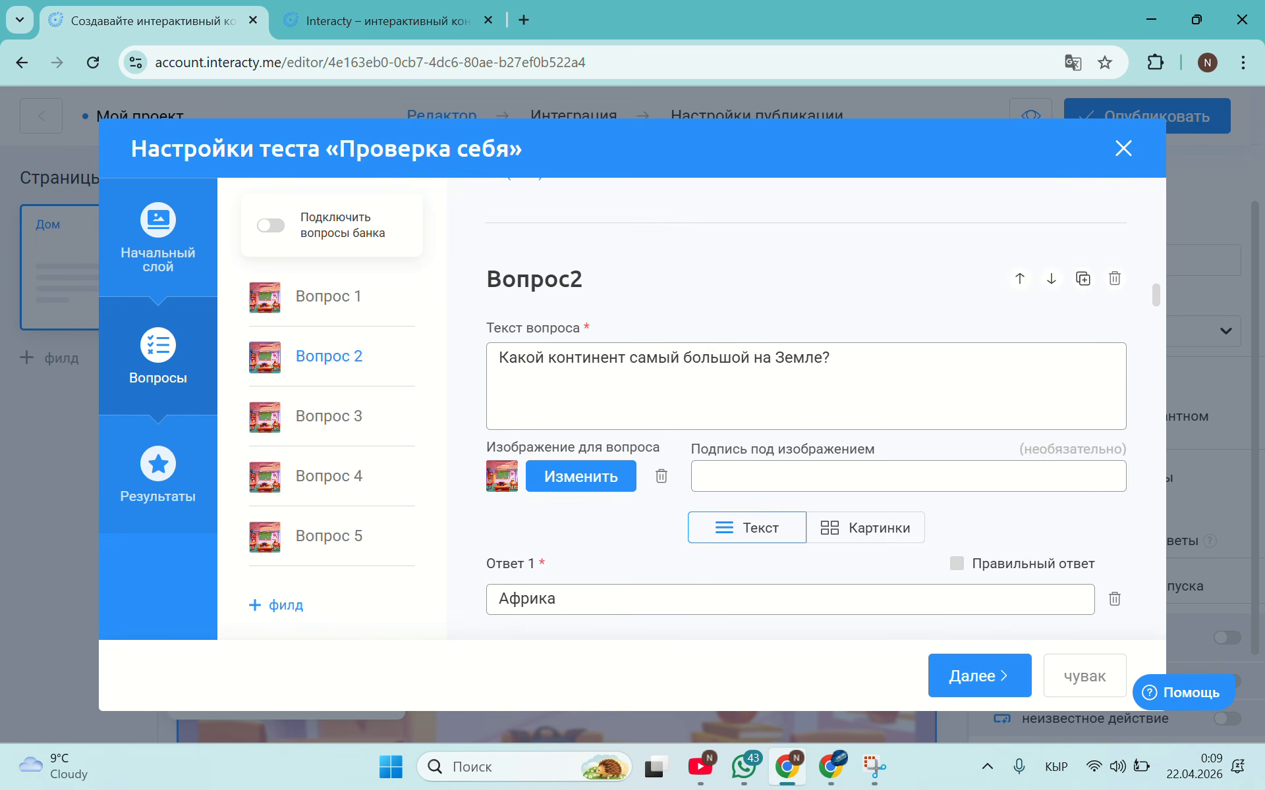
scroll(807, 409, "down", 4)
scroll(807, 408, "down", 15)
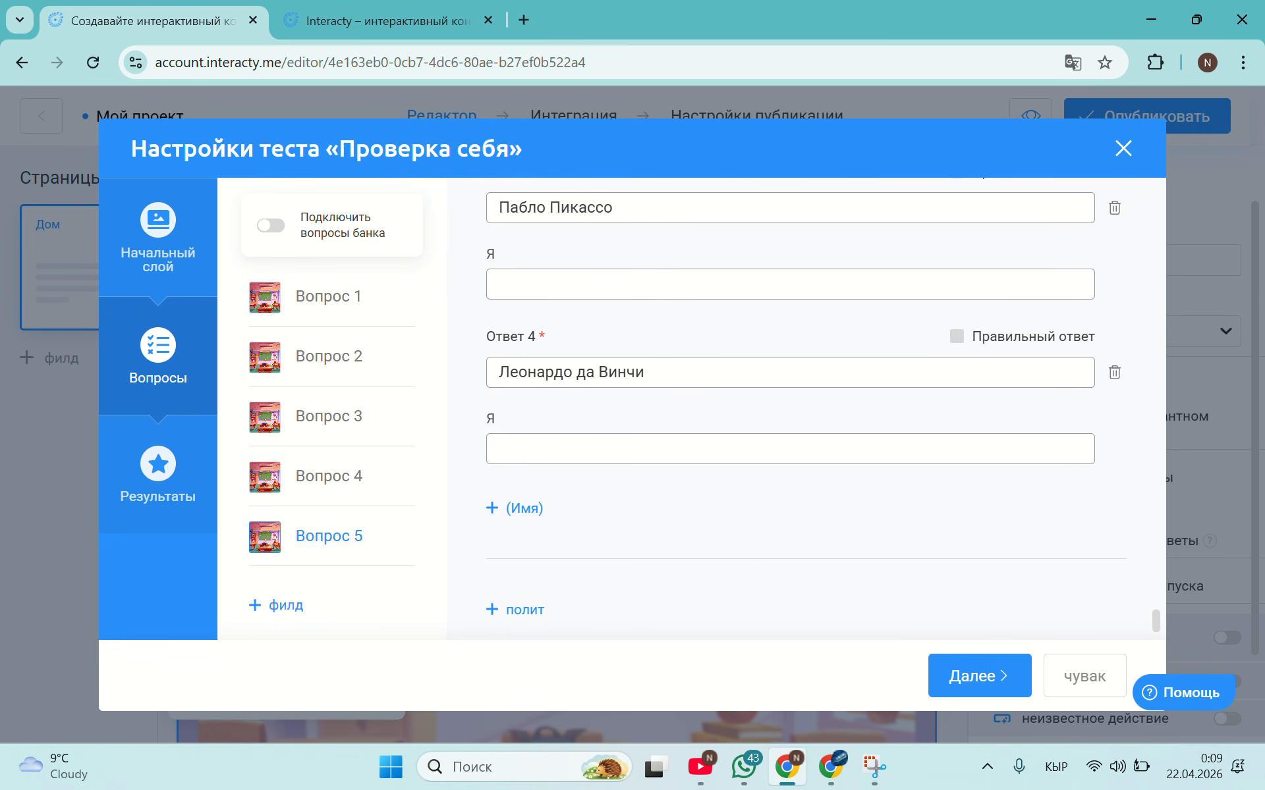
left_click(979, 676)
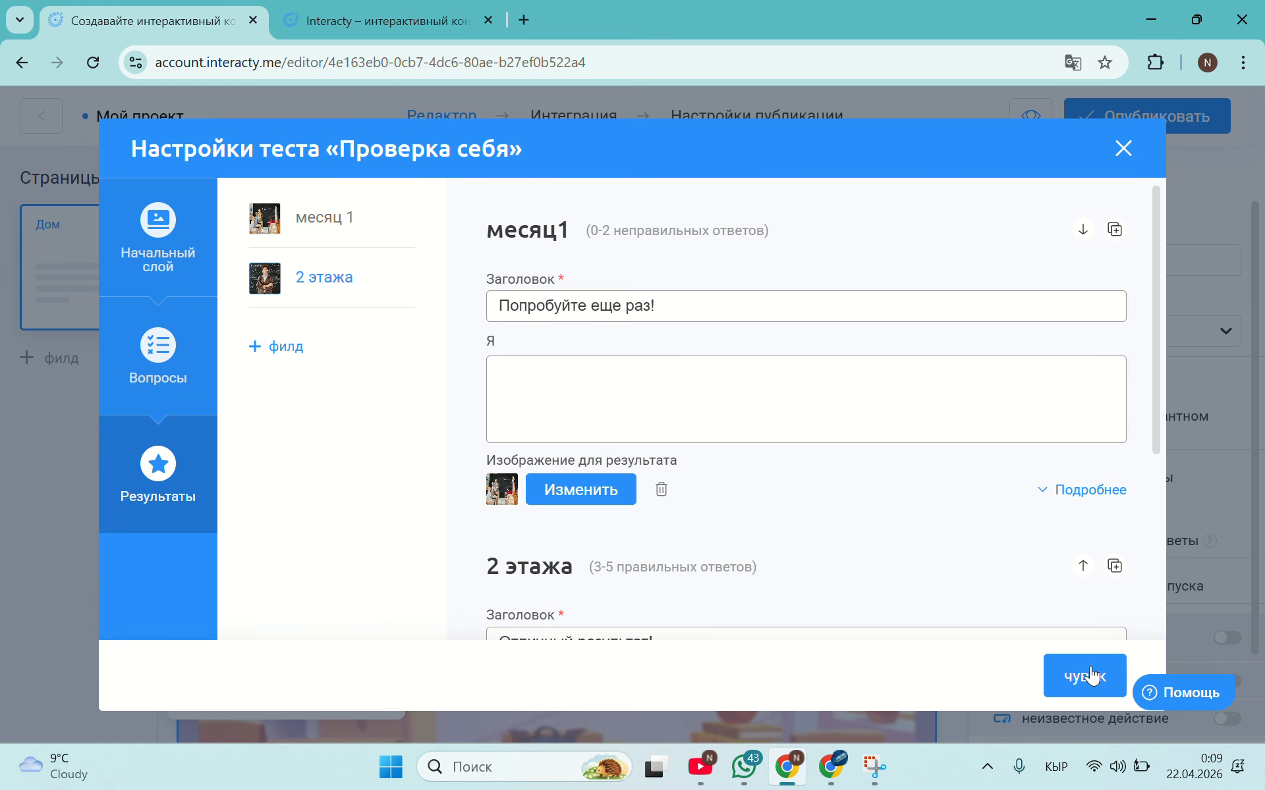
left_click(1075, 685)
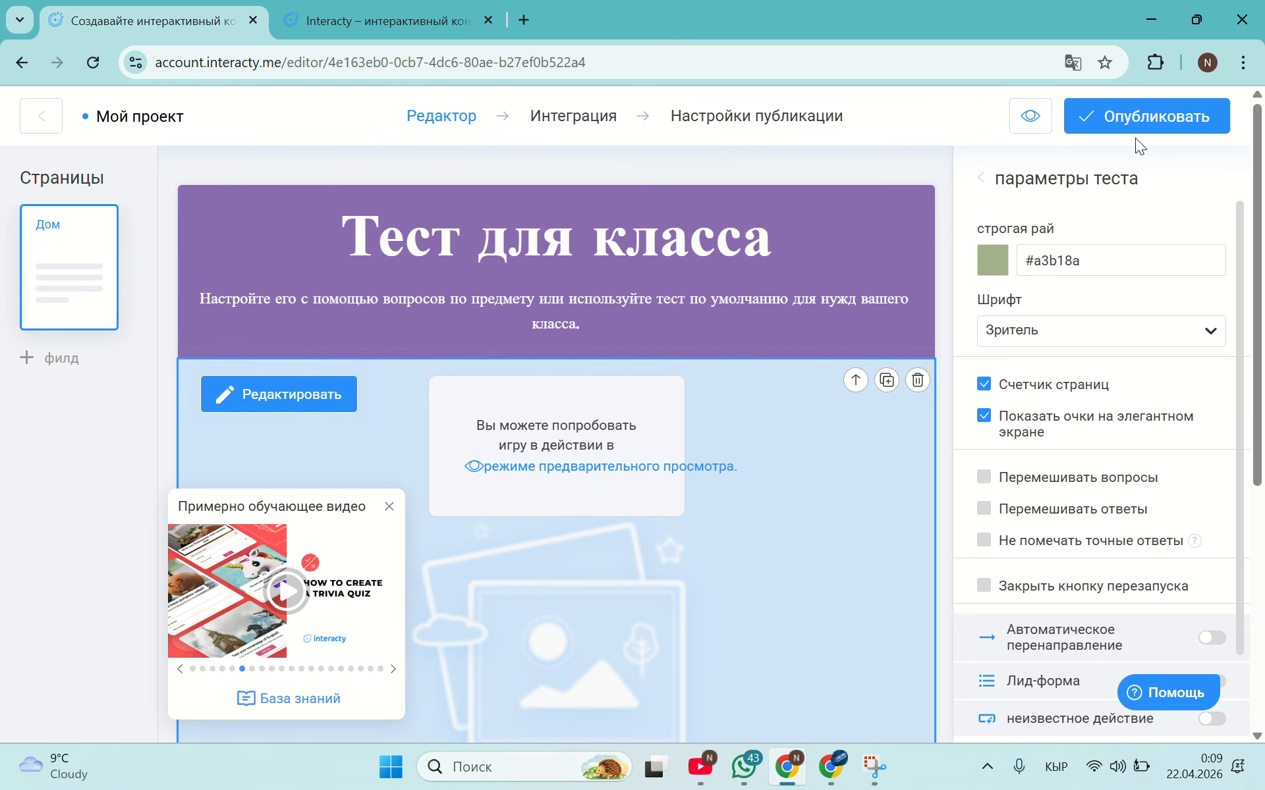
Publish the quiz project, open its published page for viewing and dismiss the translation pop-up.
left_click(1099, 118)
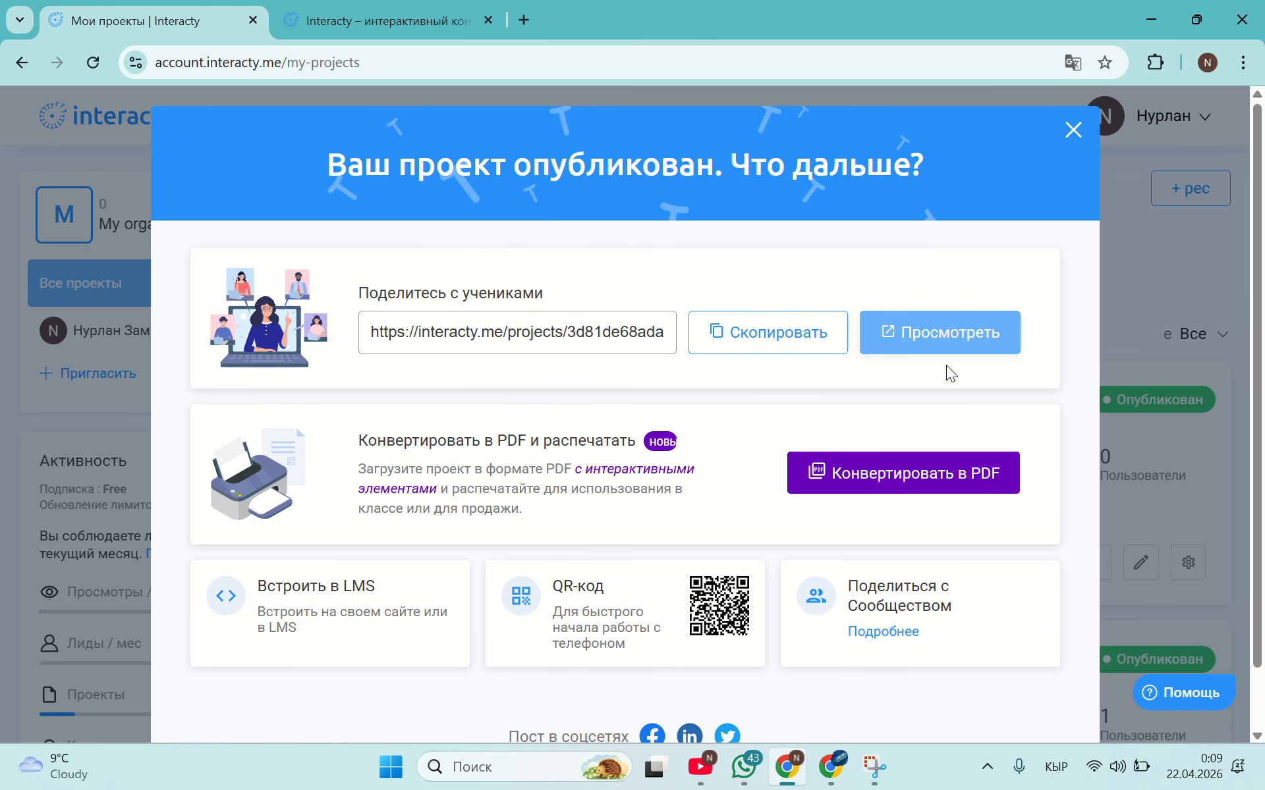
left_click(915, 330)
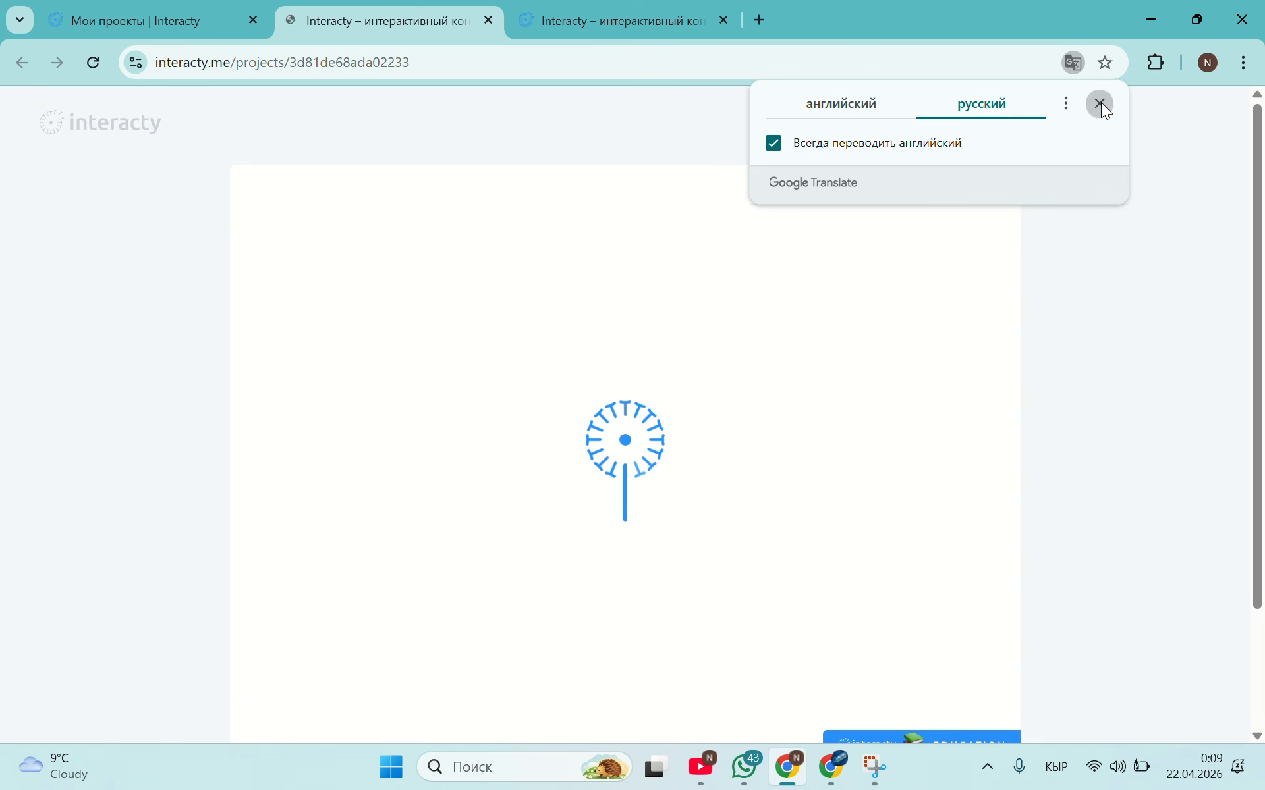
left_click(1099, 104)
scroll(1021, 404, "down", 5)
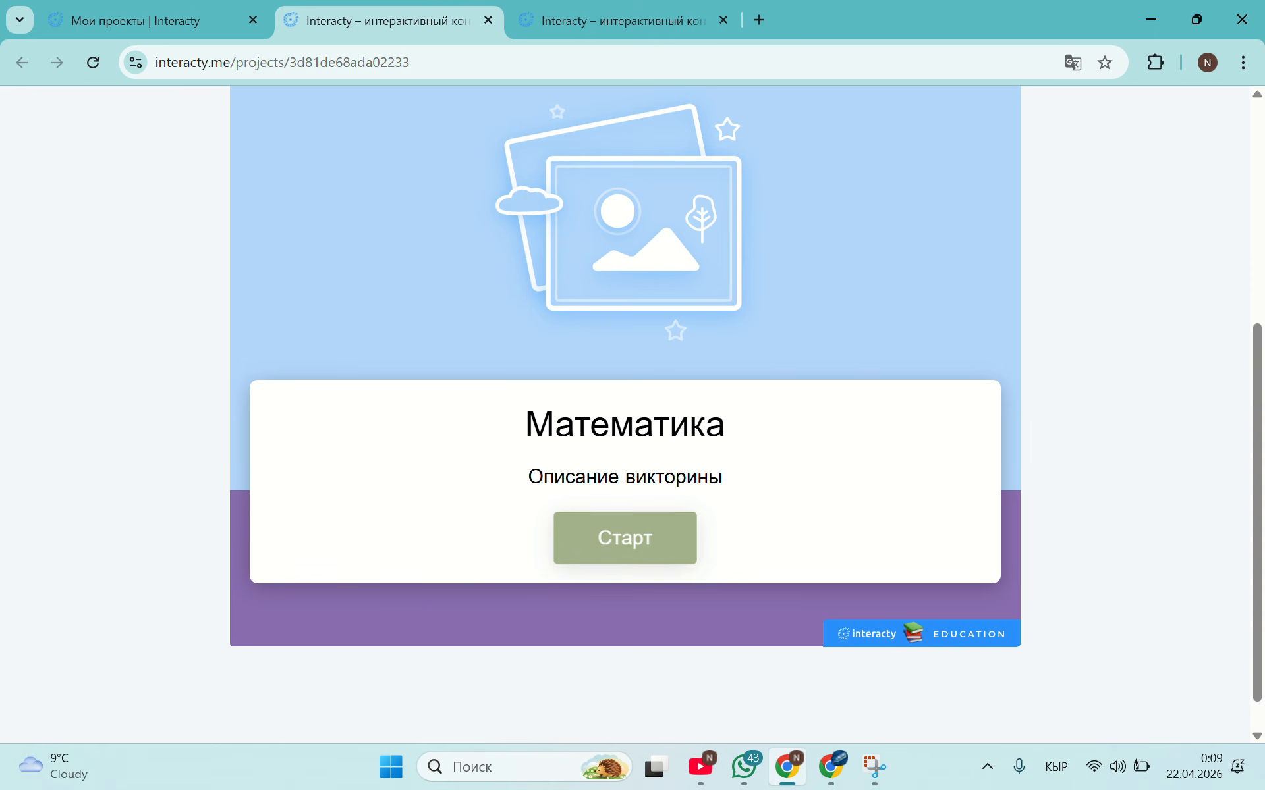
Start the published "Математика" quiz, answer "2+5" with "7" and continue to question 2.
left_click(594, 540)
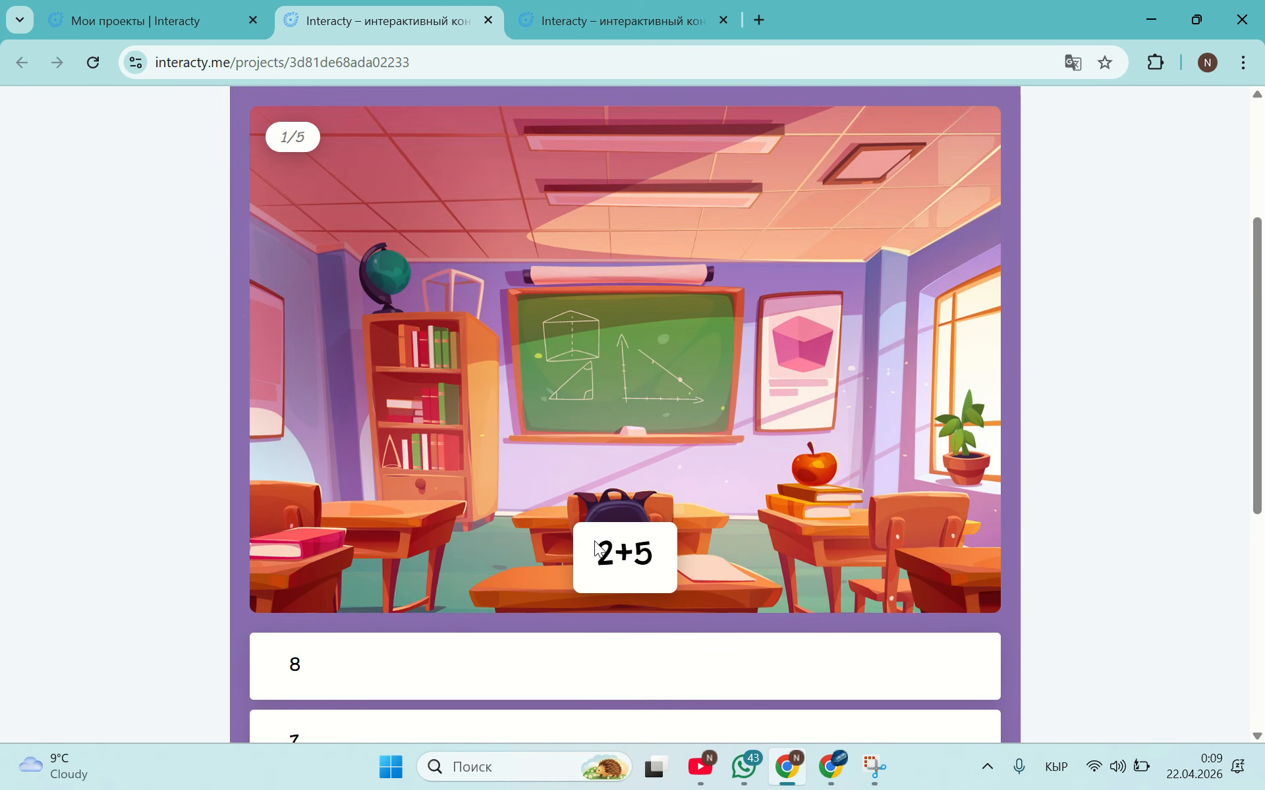
scroll(596, 547, "down", 3)
left_click(595, 531)
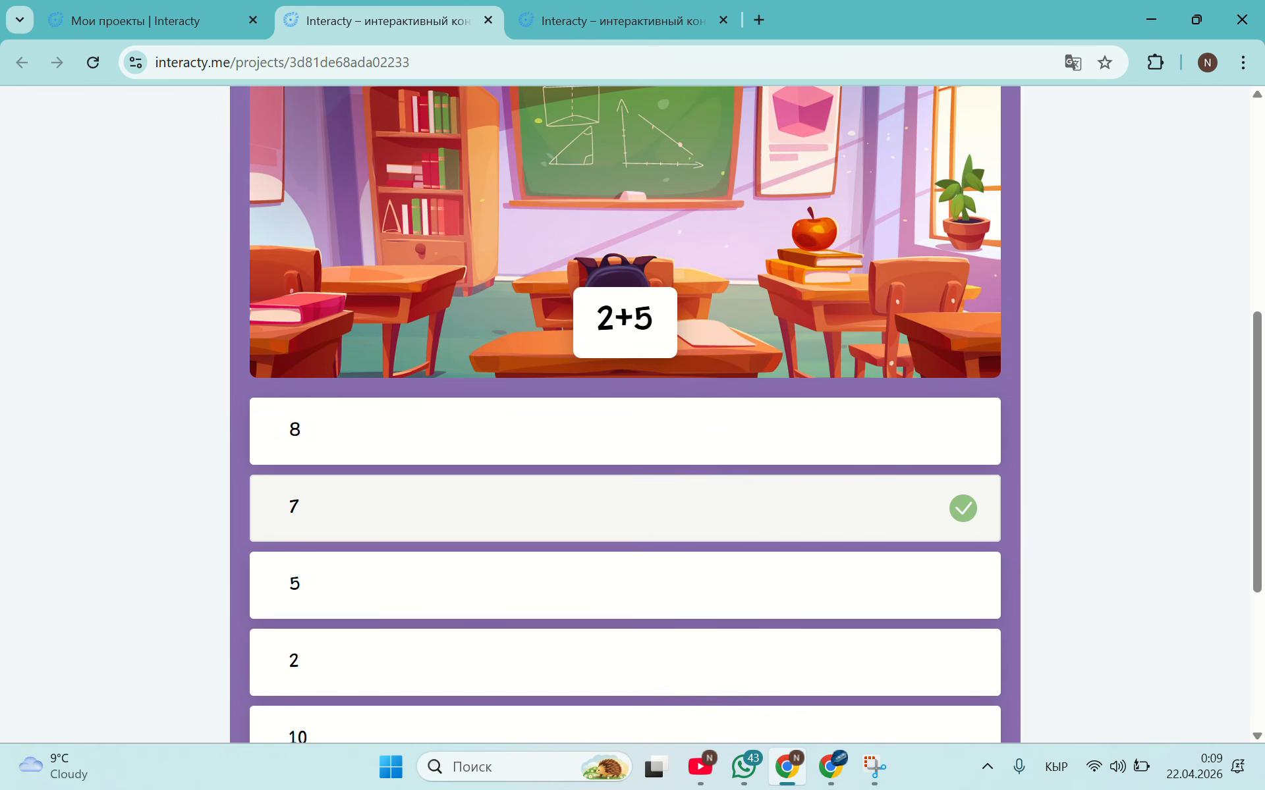
scroll(596, 531, "down", 4)
left_click(595, 527)
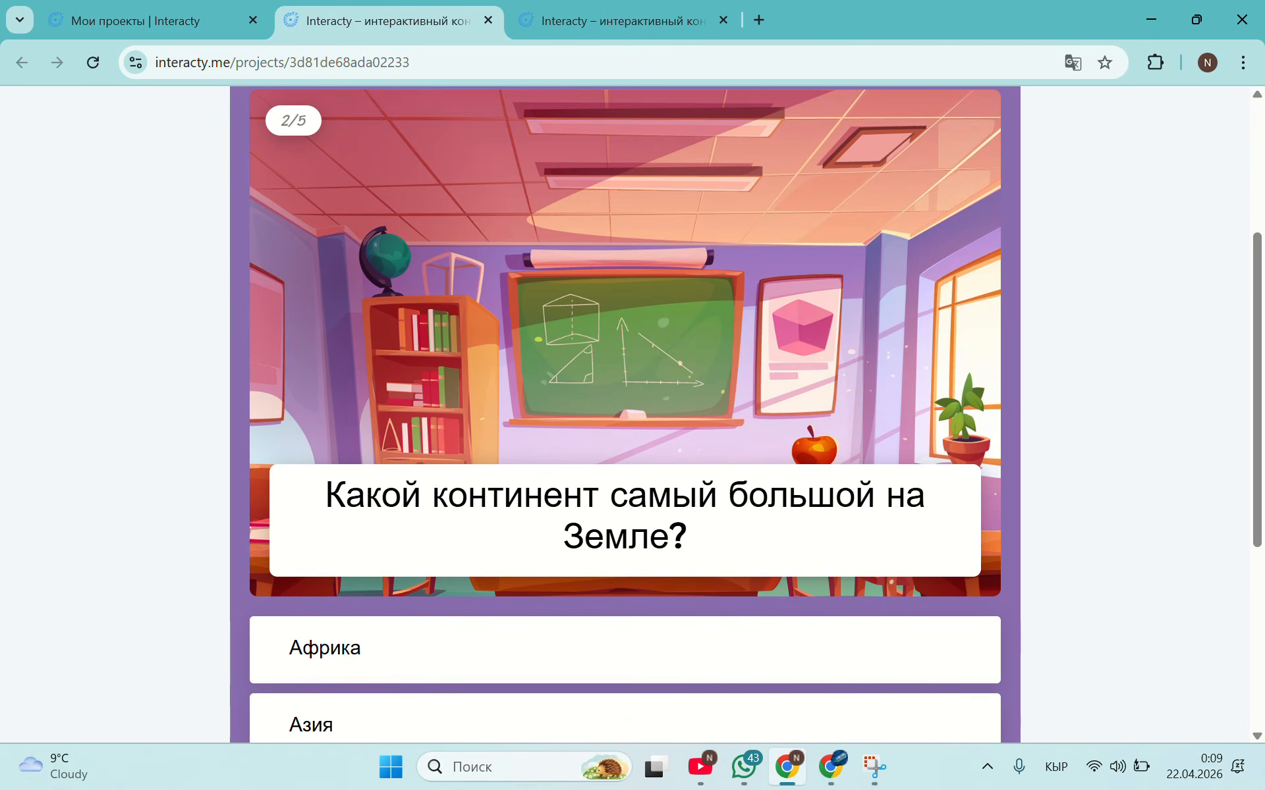
Answer quiz questions 2 and 3, choosing "Ватт" for the unit of electrical resistance, and continue to question 4.
scroll(595, 520, "down", 4)
left_click(596, 480)
left_click(612, 704)
left_click(612, 685)
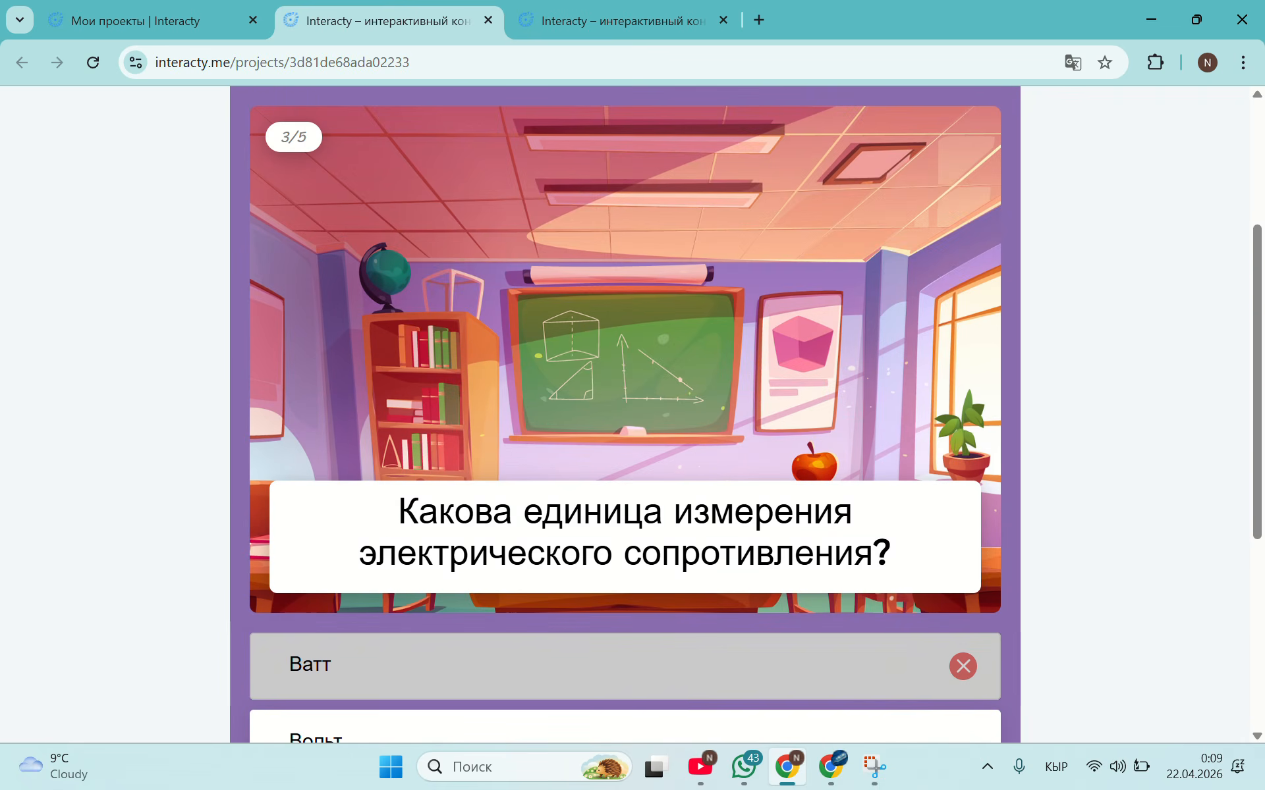
scroll(613, 685, "down", 4)
left_click(618, 689)
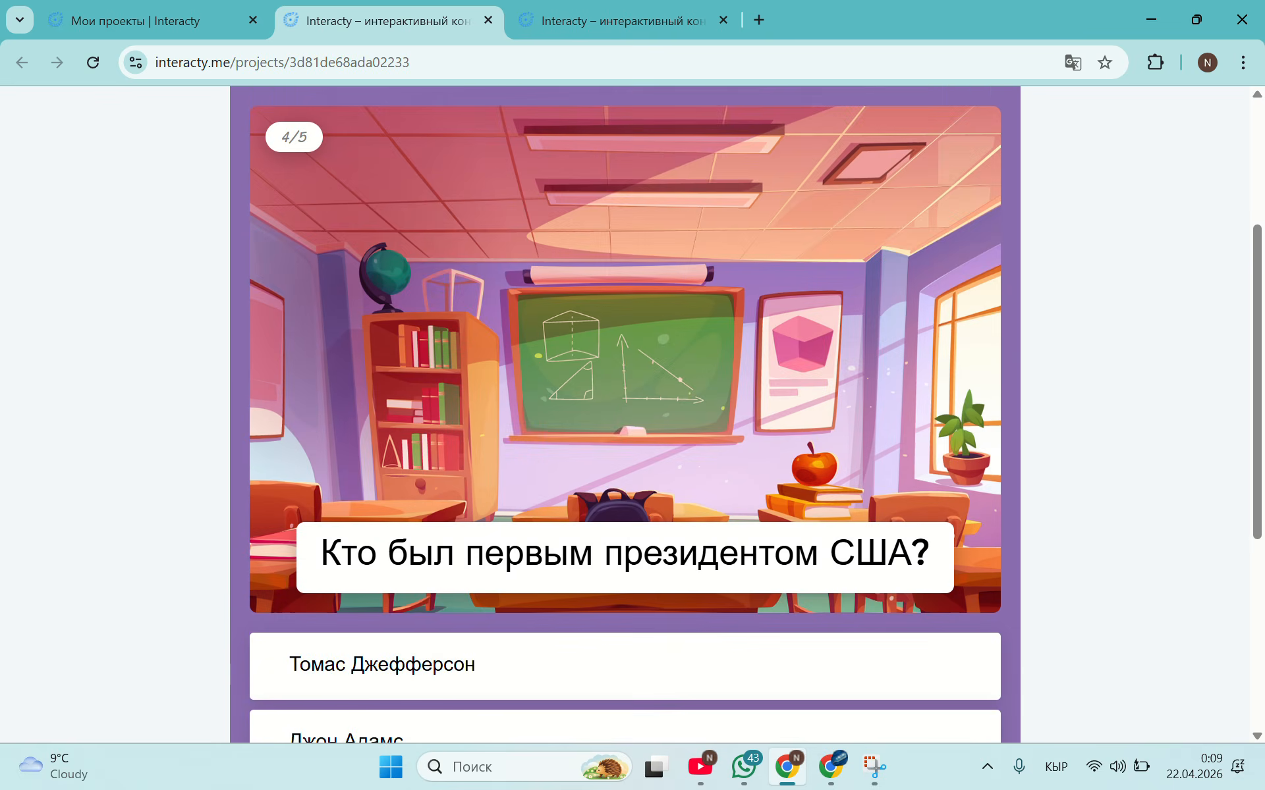
Leave the quiz trial, return to the projects page and close the publication dialog.
scroll(618, 461, "up", 3)
left_click(148, 20)
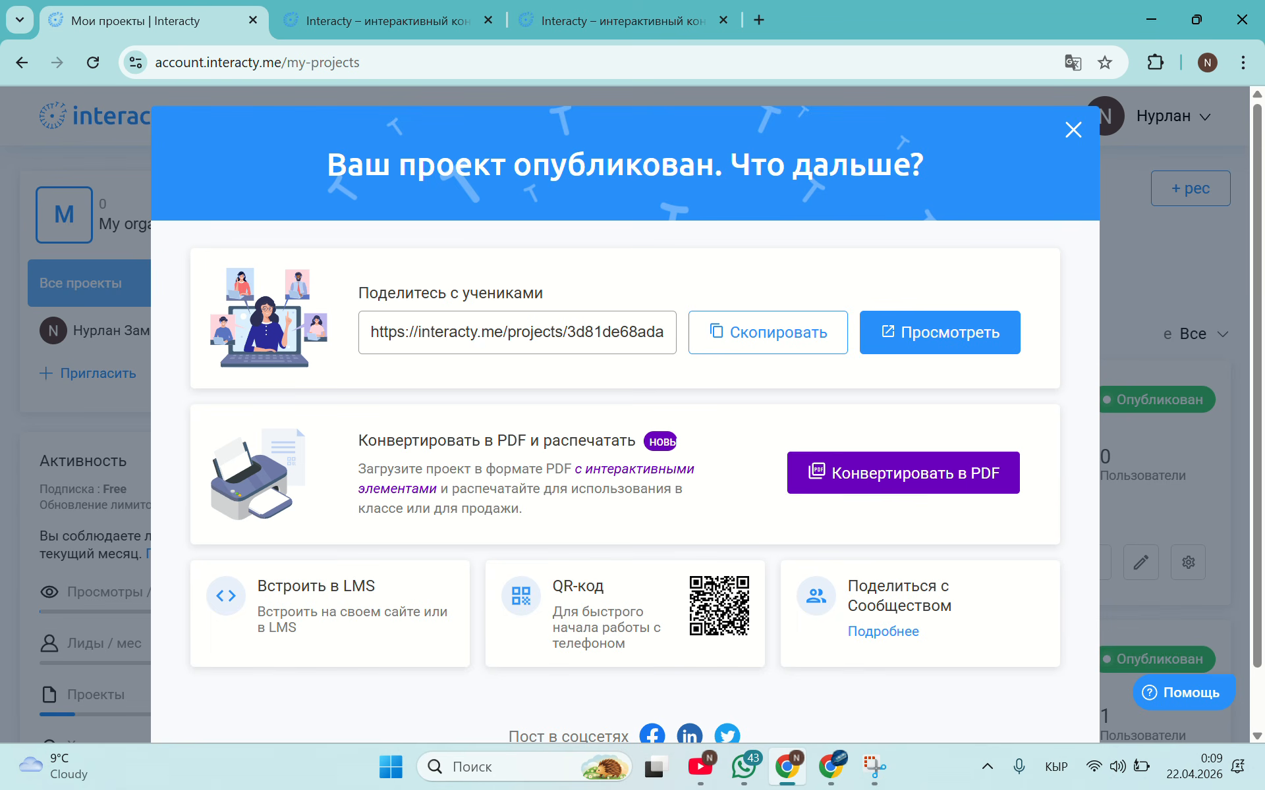
left_click(1073, 130)
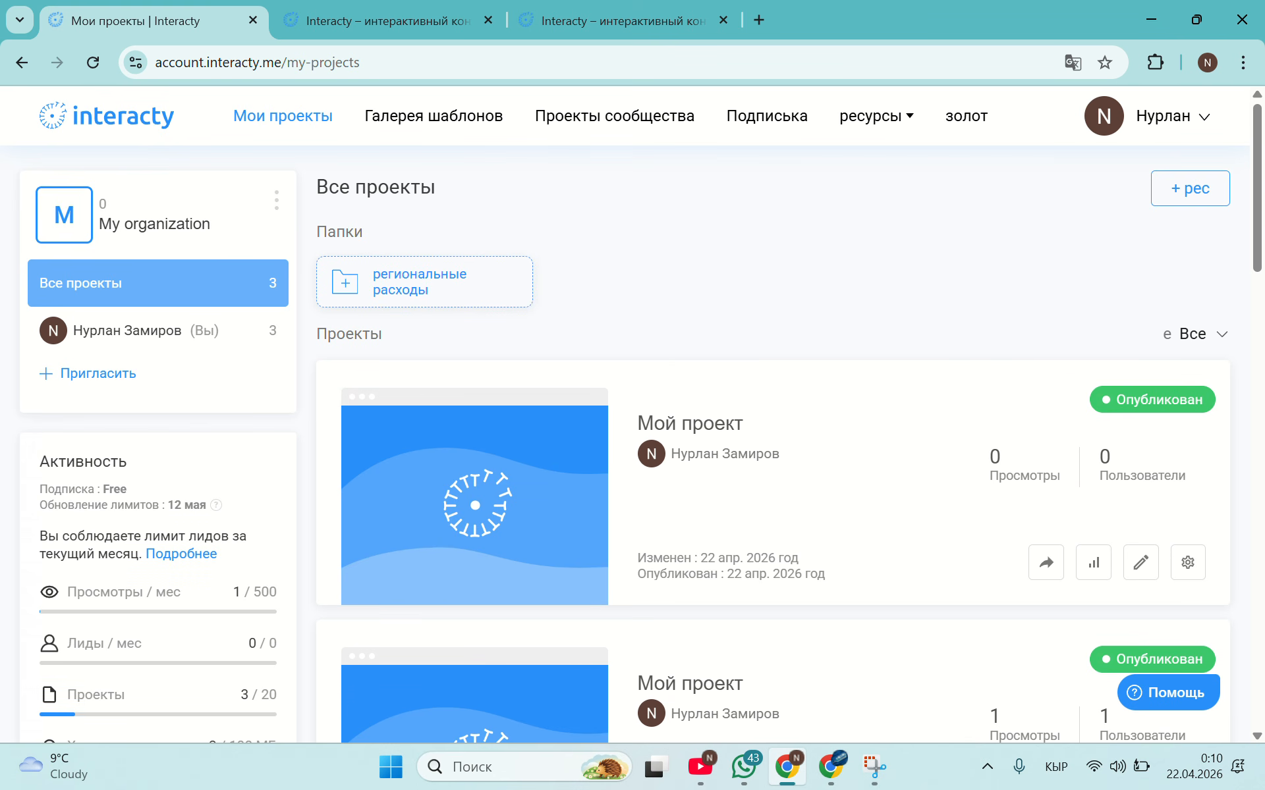
Look through the template gallery, the "Образование" page and the gallery's collections, and show the additional site links.
left_click(433, 115)
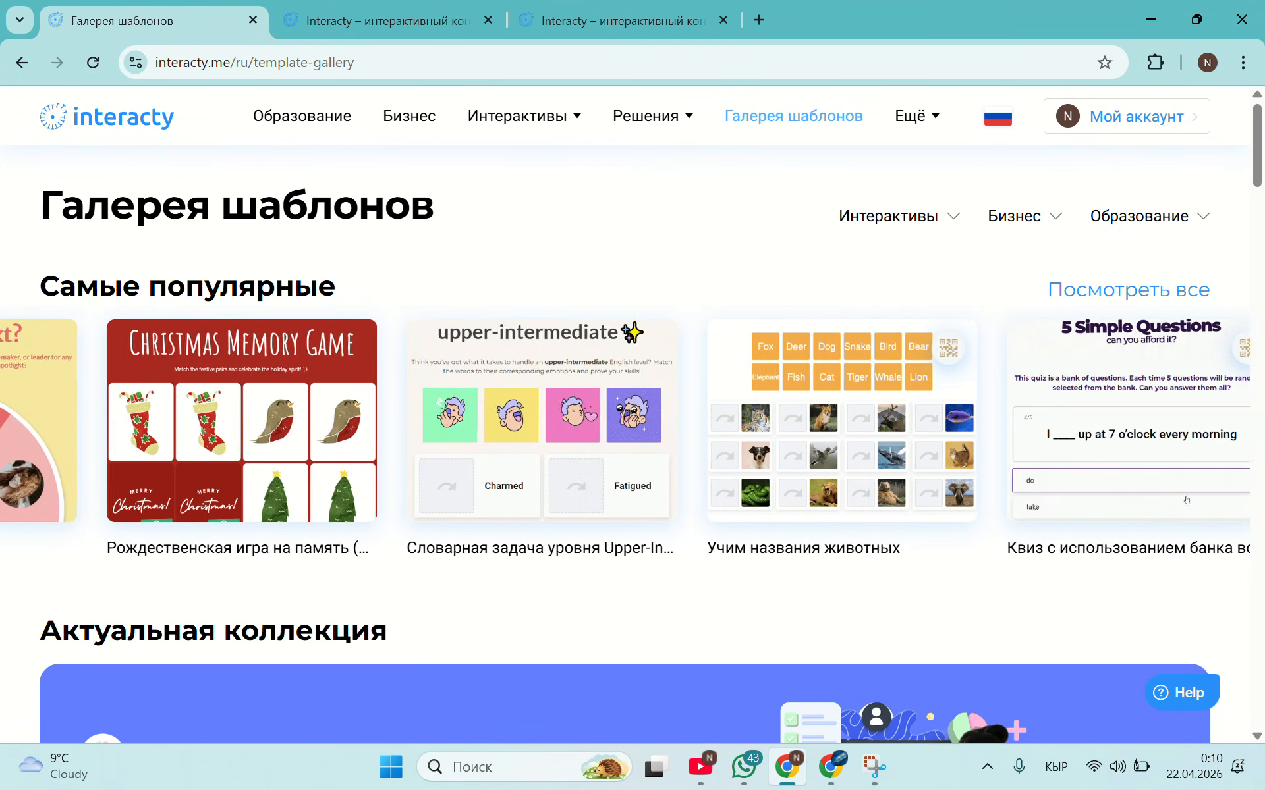
left_click(301, 116)
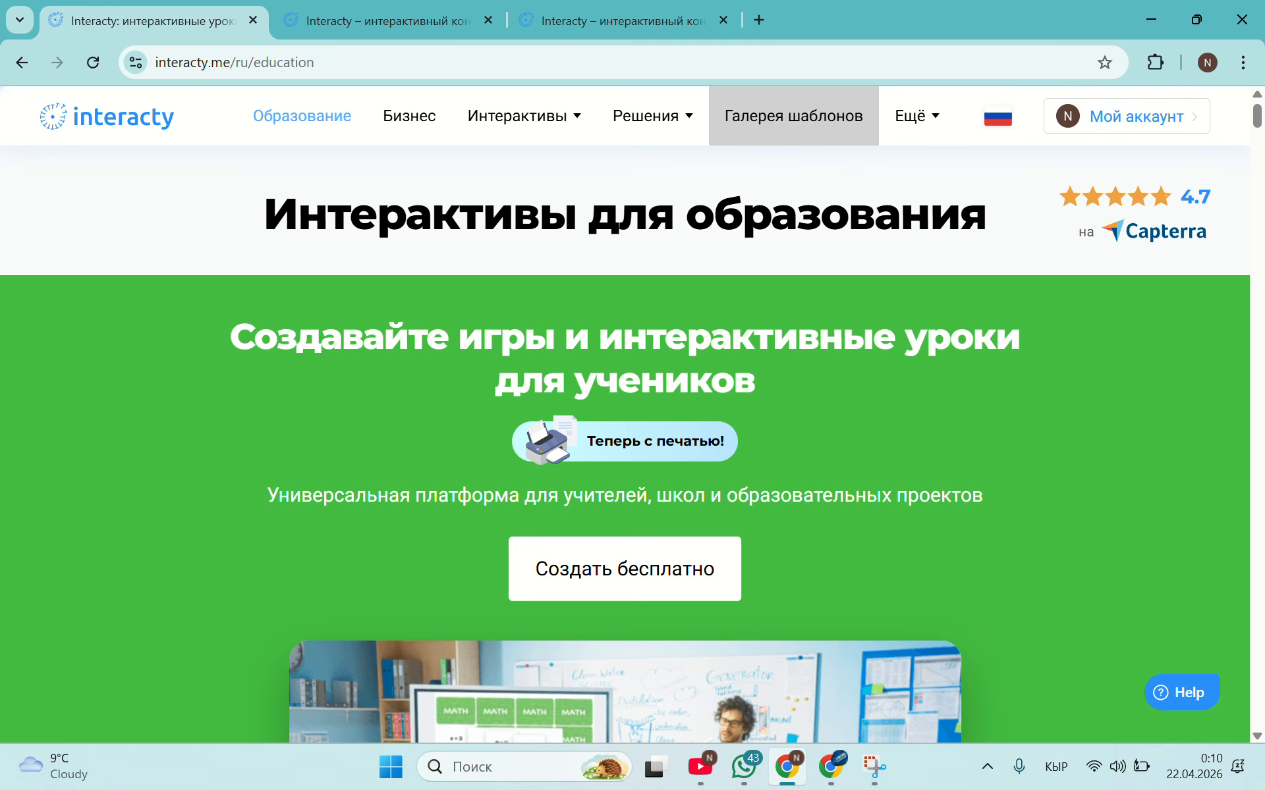
left_click(793, 116)
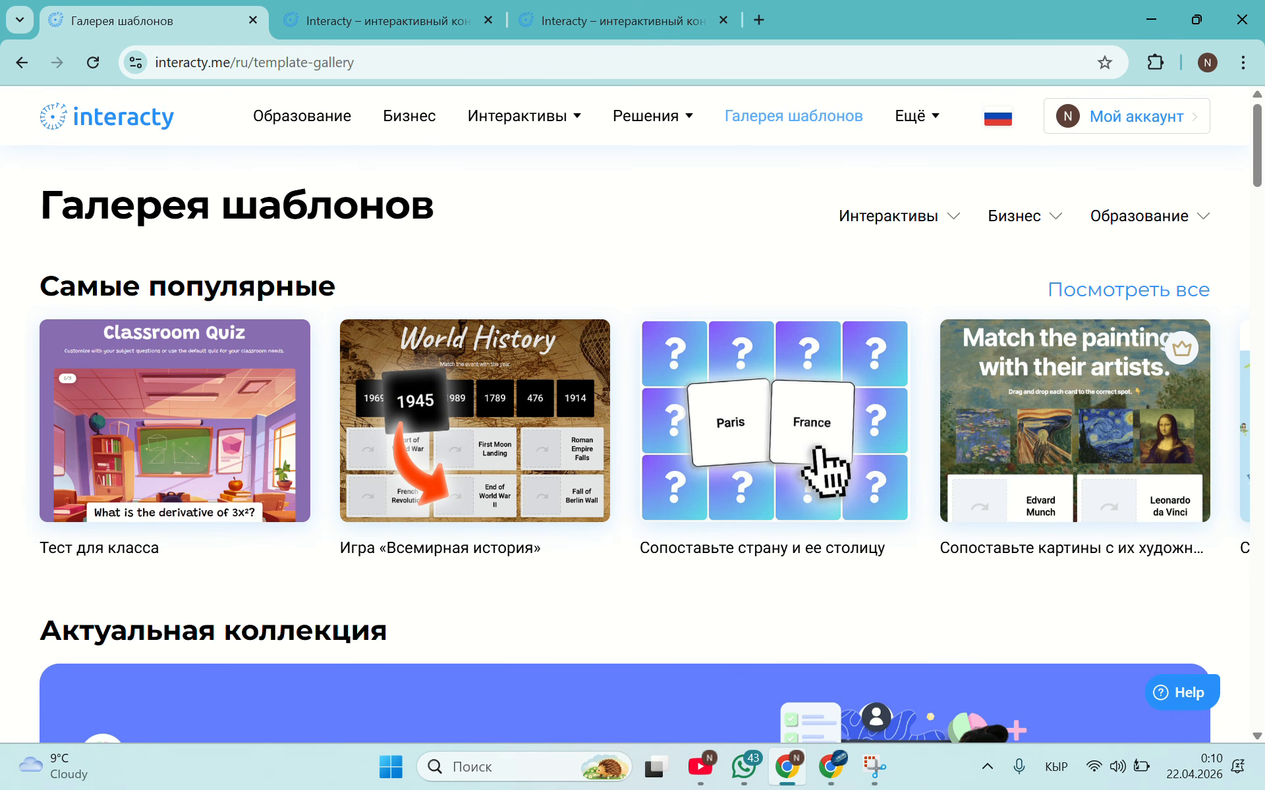
scroll(174, 395, "down", 15)
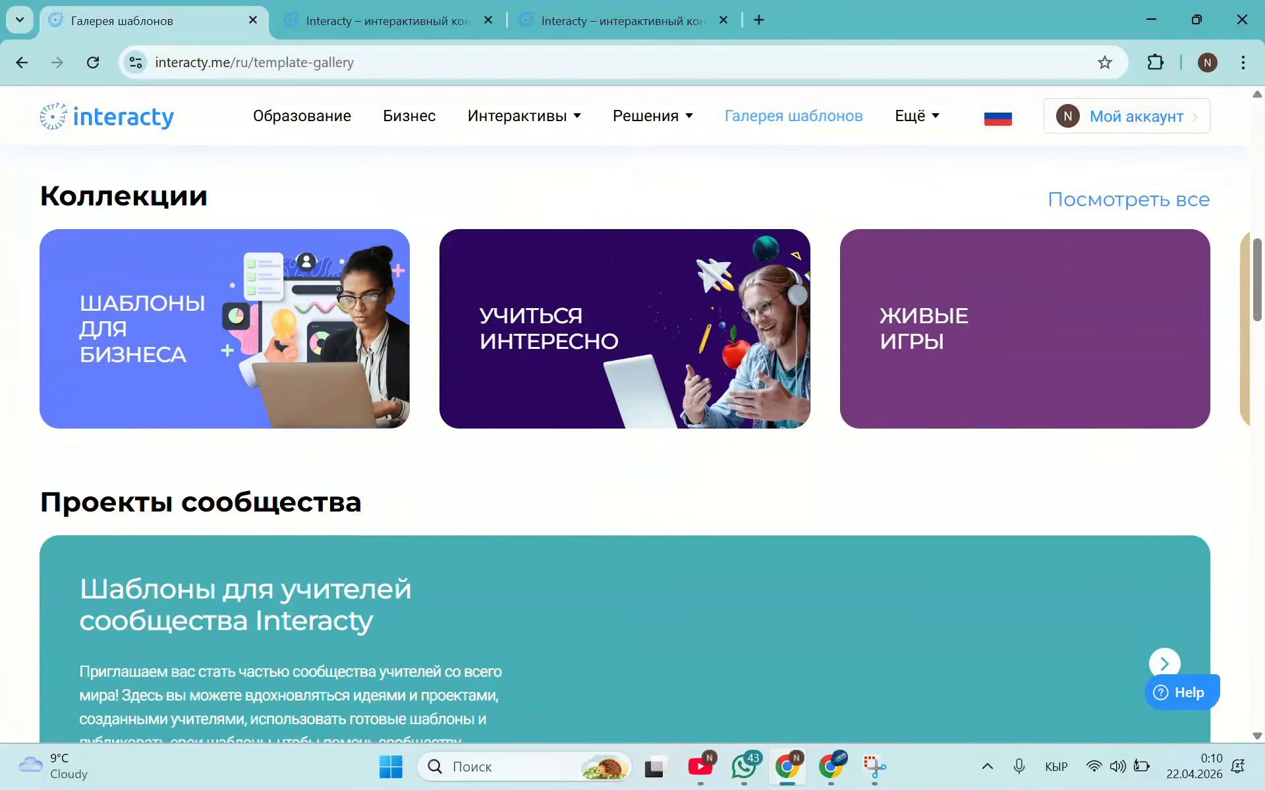
scroll(632, 442, "down", 4)
scroll(632, 441, "up", 2)
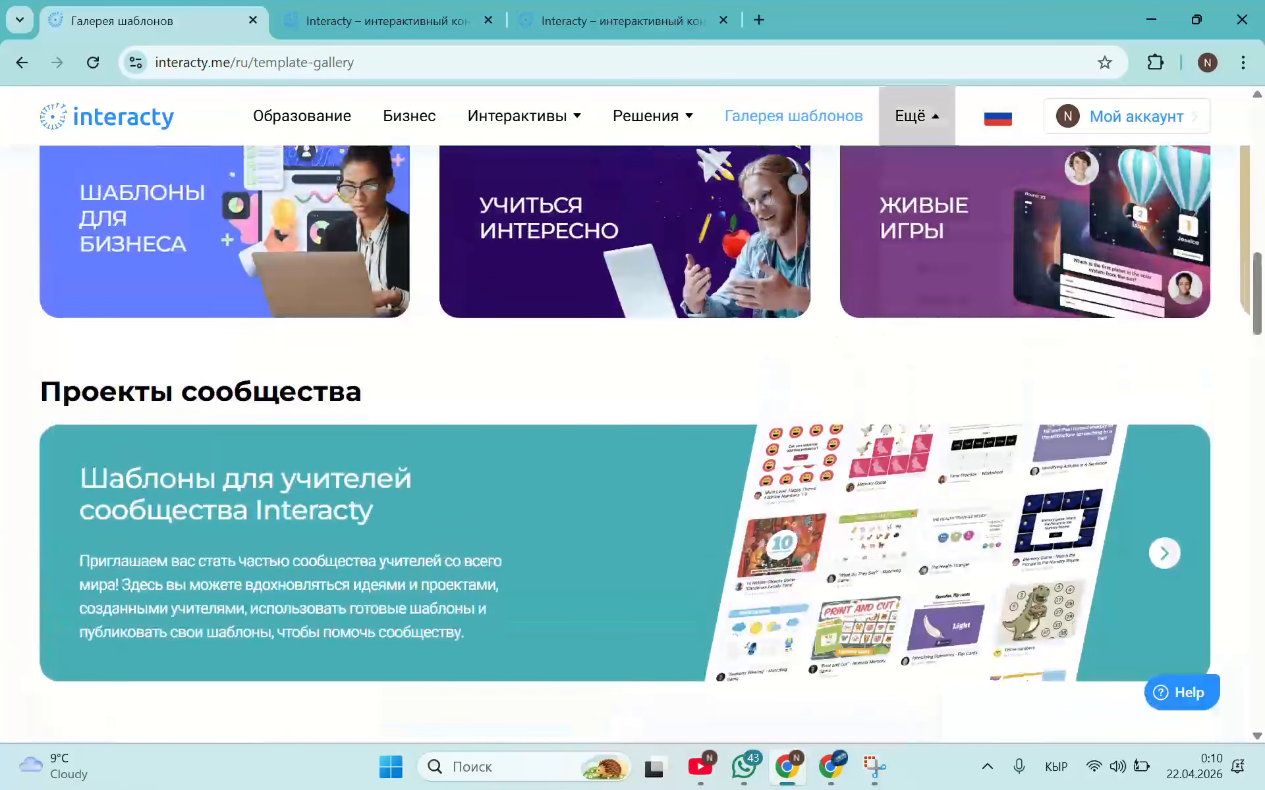
left_click(917, 116)
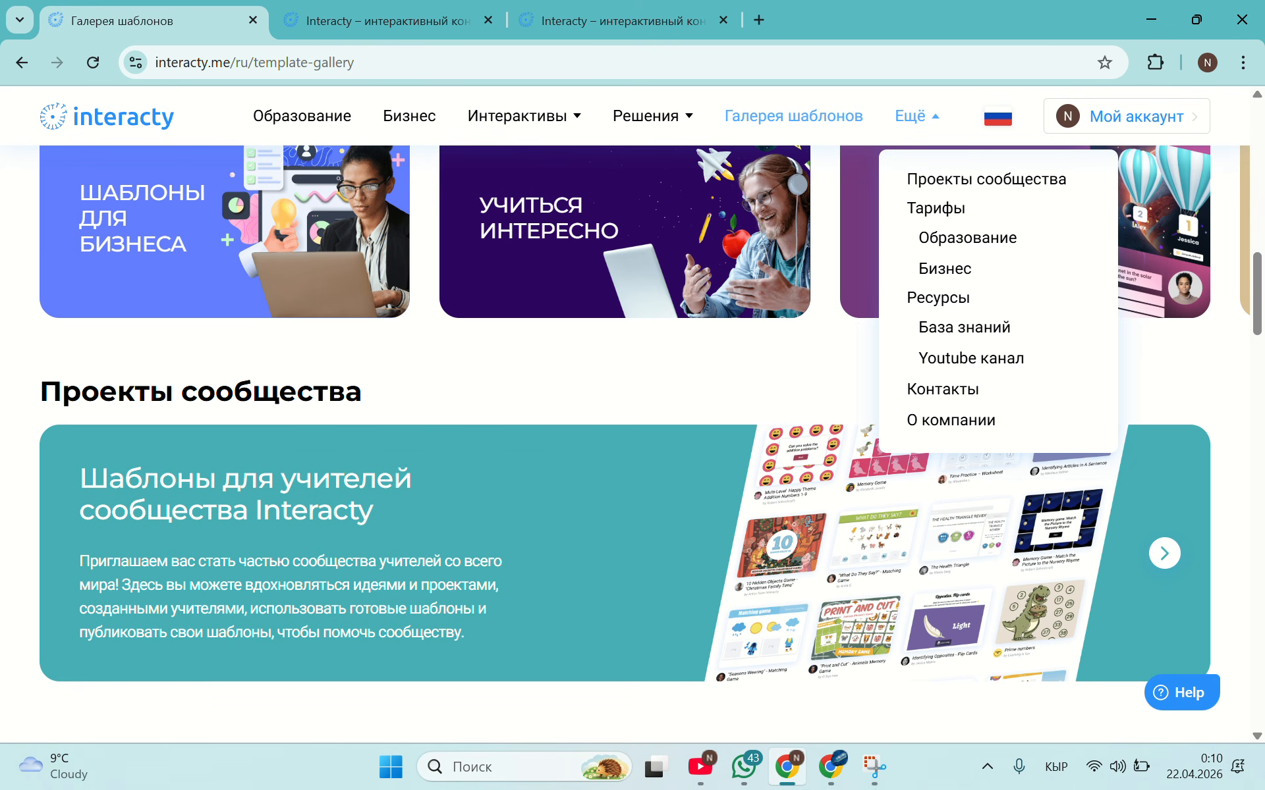
Look through the template gallery's themed sections, from the community projects to the language-learning templates, and return to the most popular templates.
scroll(632, 441, "down", 15)
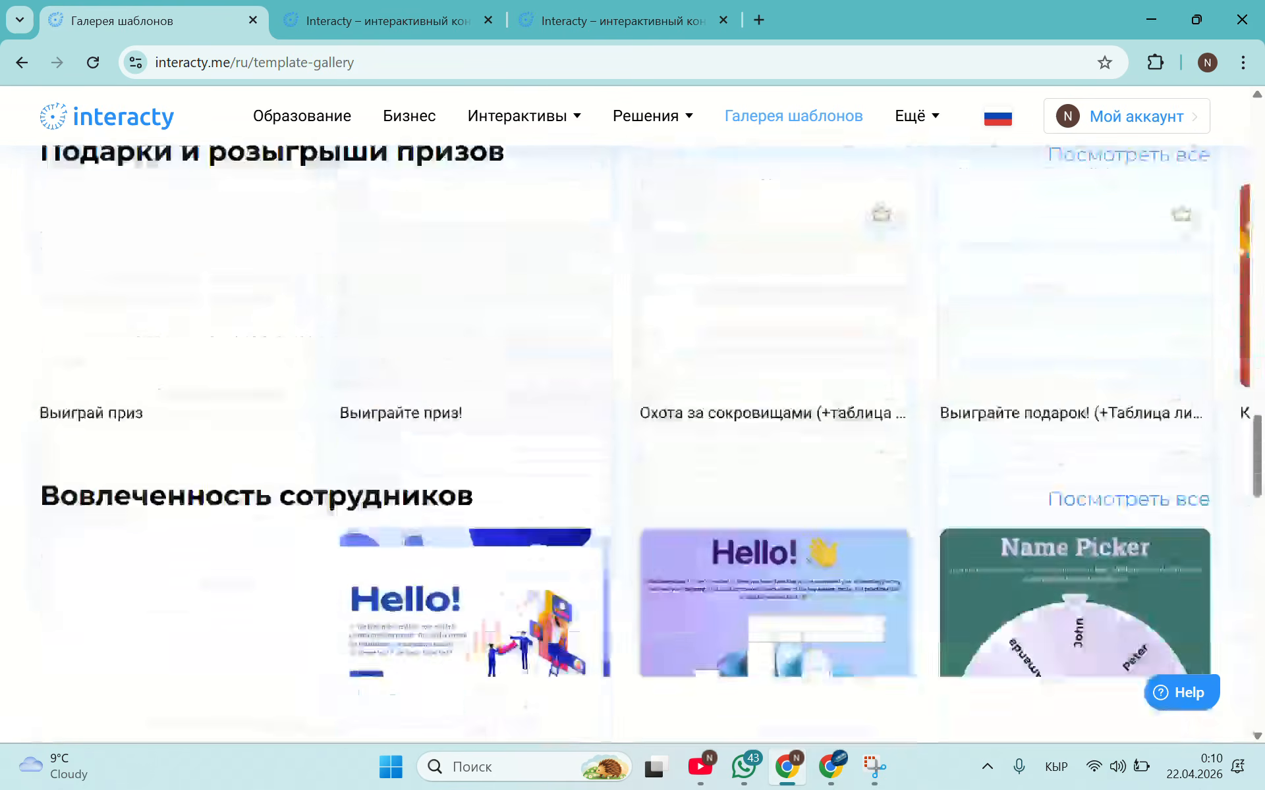
scroll(484, 611, "down", 10)
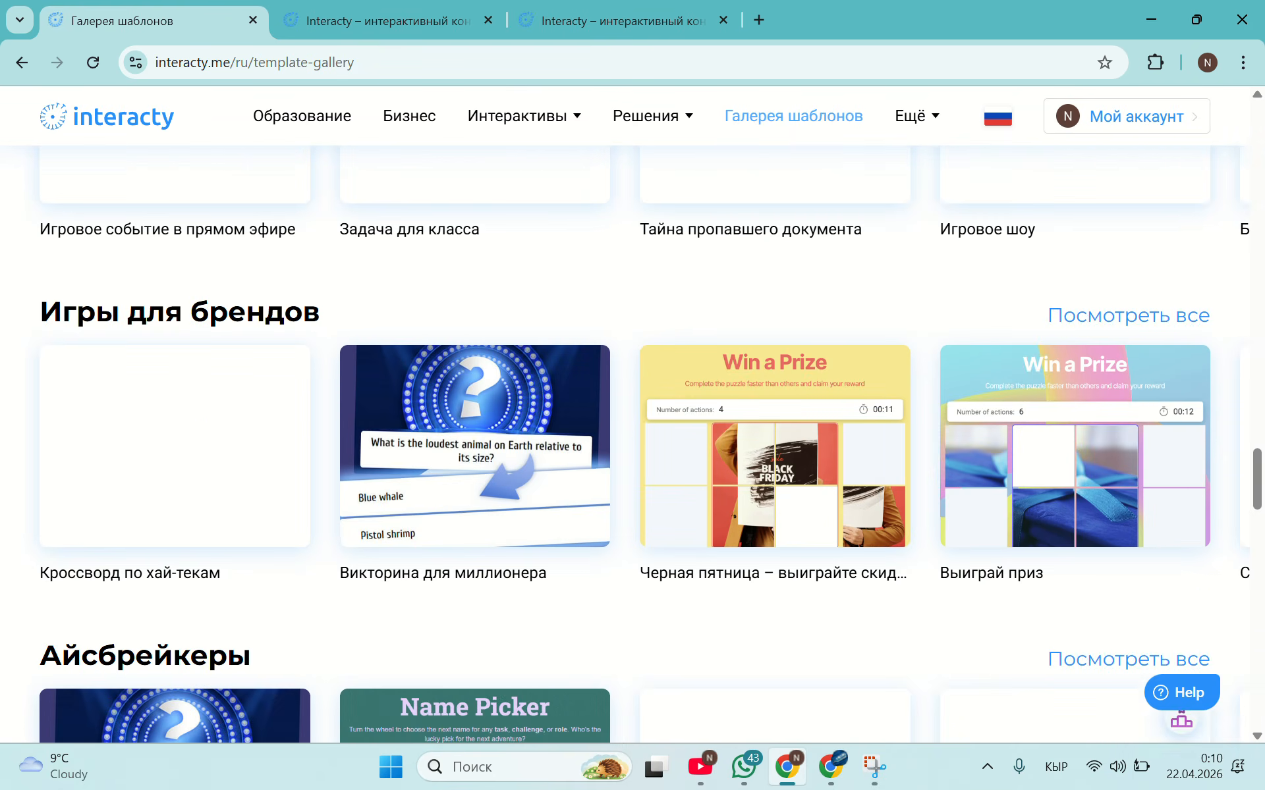
scroll(484, 611, "down", 7)
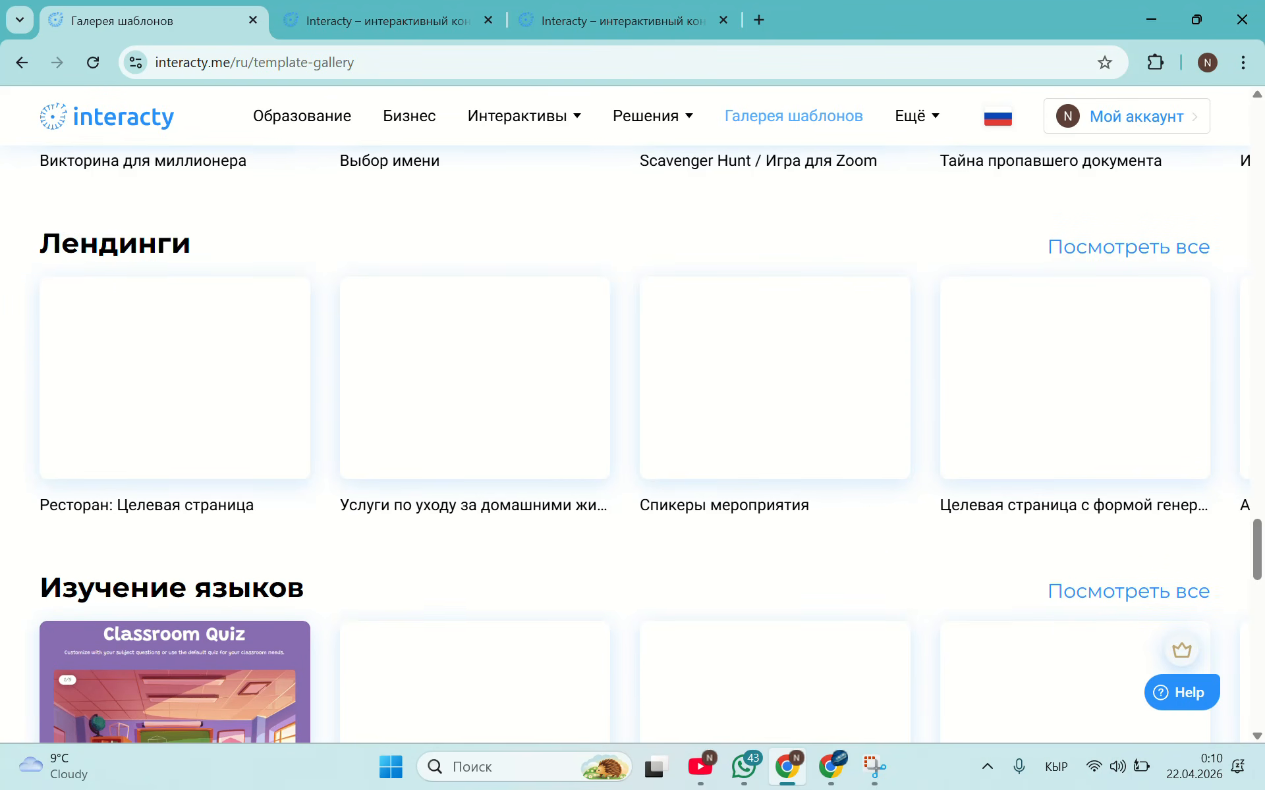
scroll(484, 611, "down", 2)
scroll(632, 441, "down", 1)
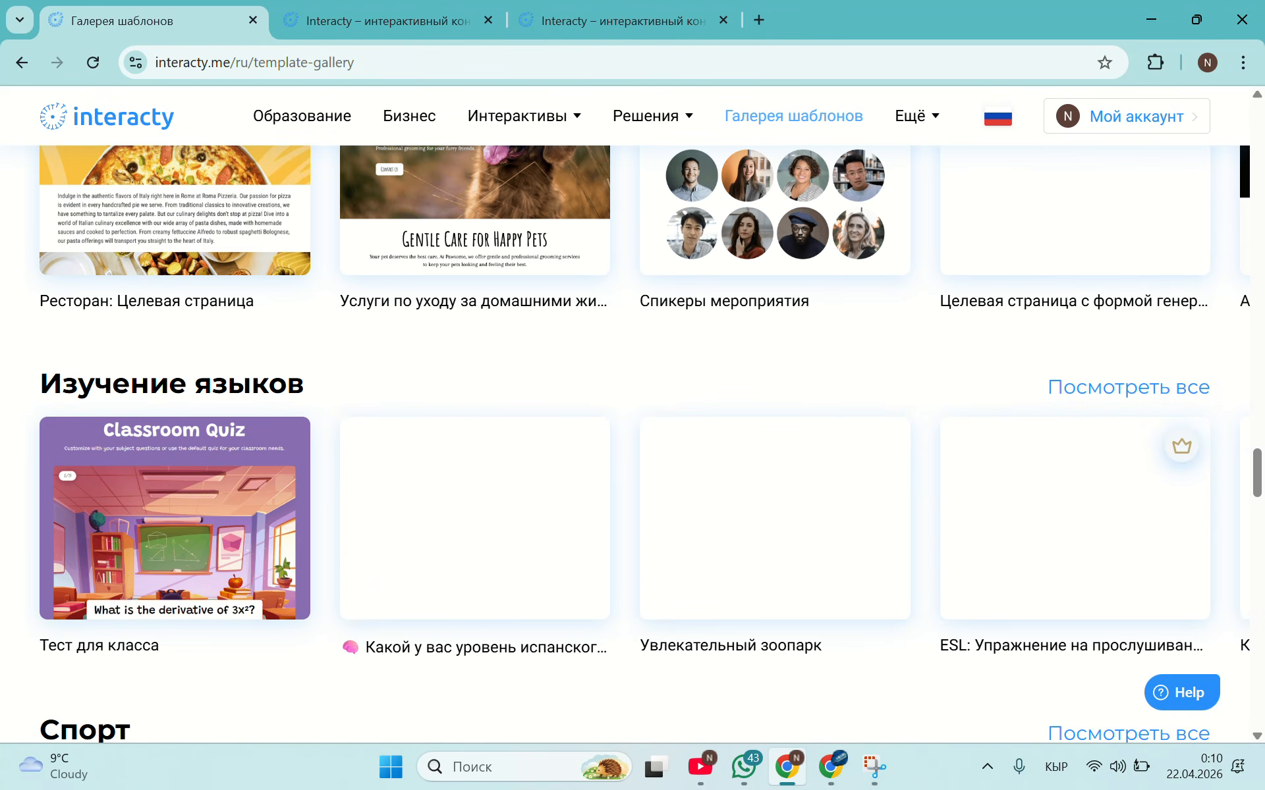
scroll(485, 491, "up", 8)
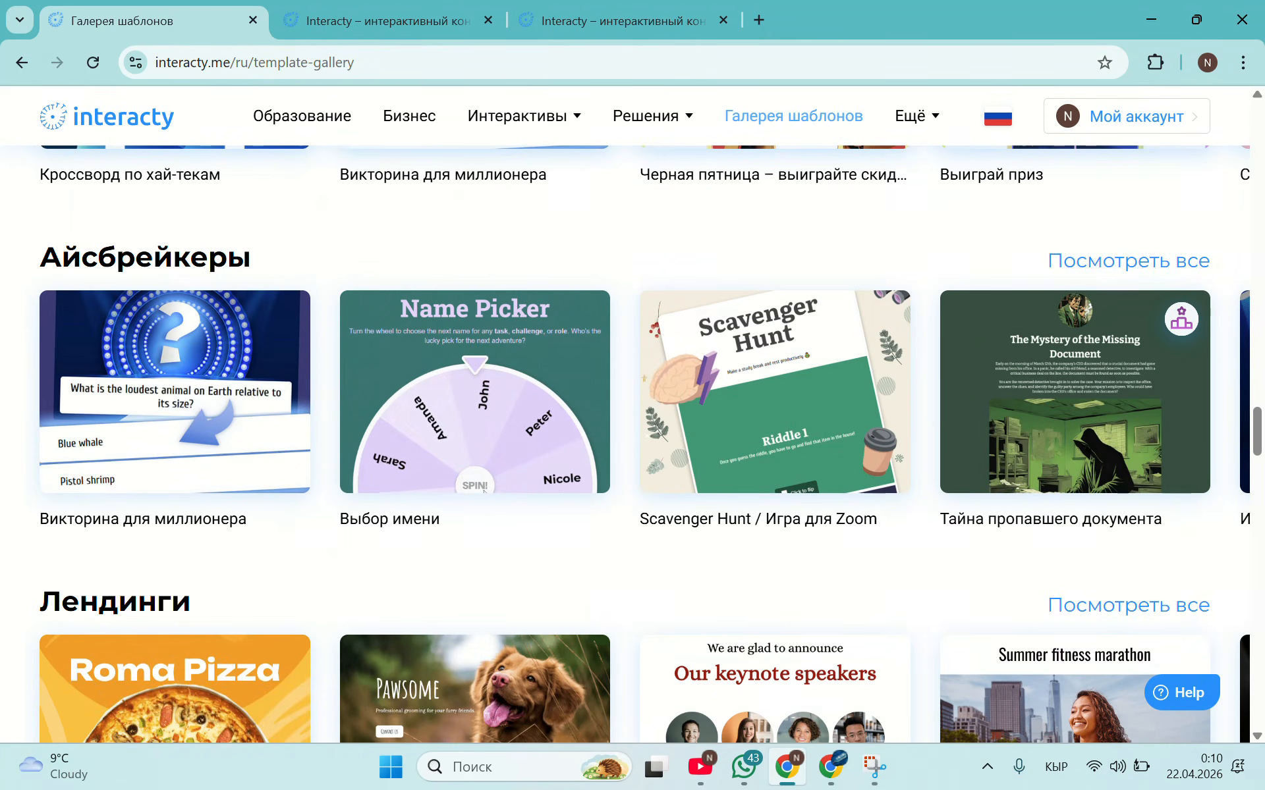
scroll(484, 490, "up", 15)
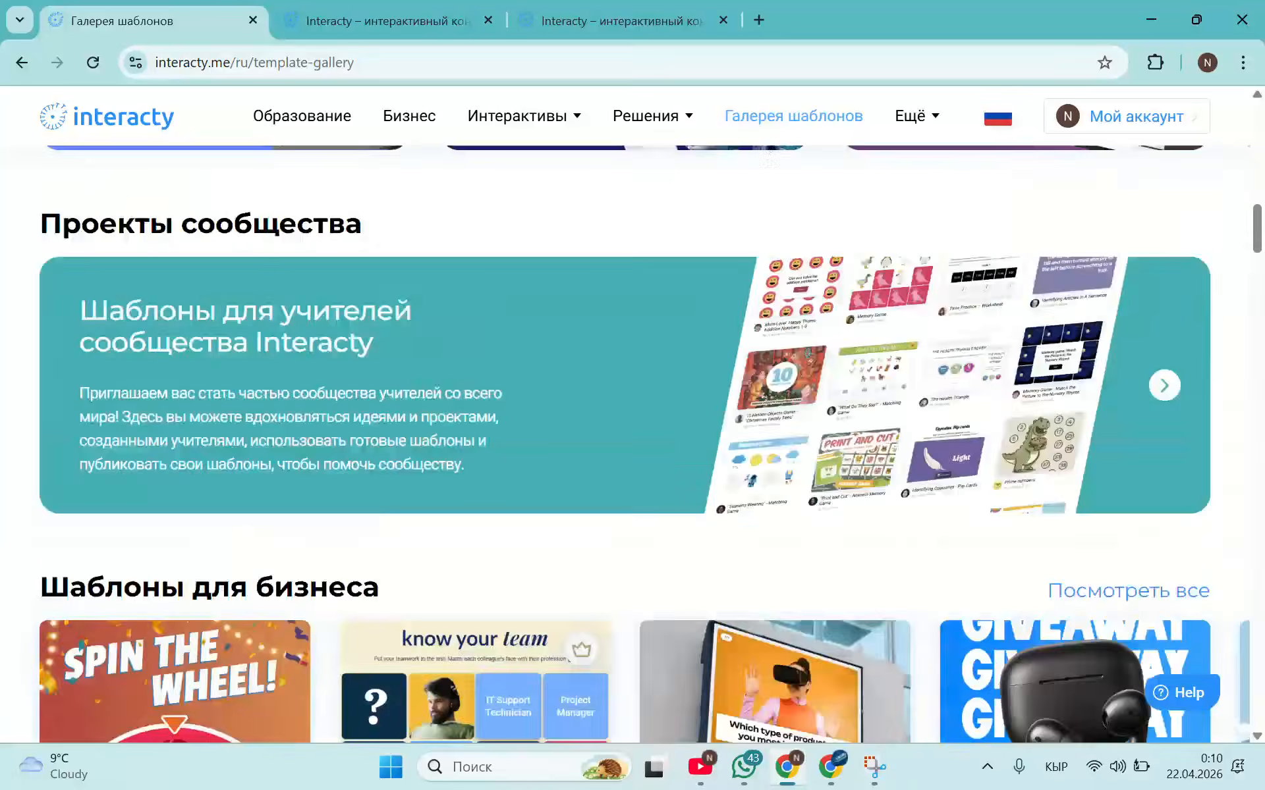
scroll(633, 445, "up", 6)
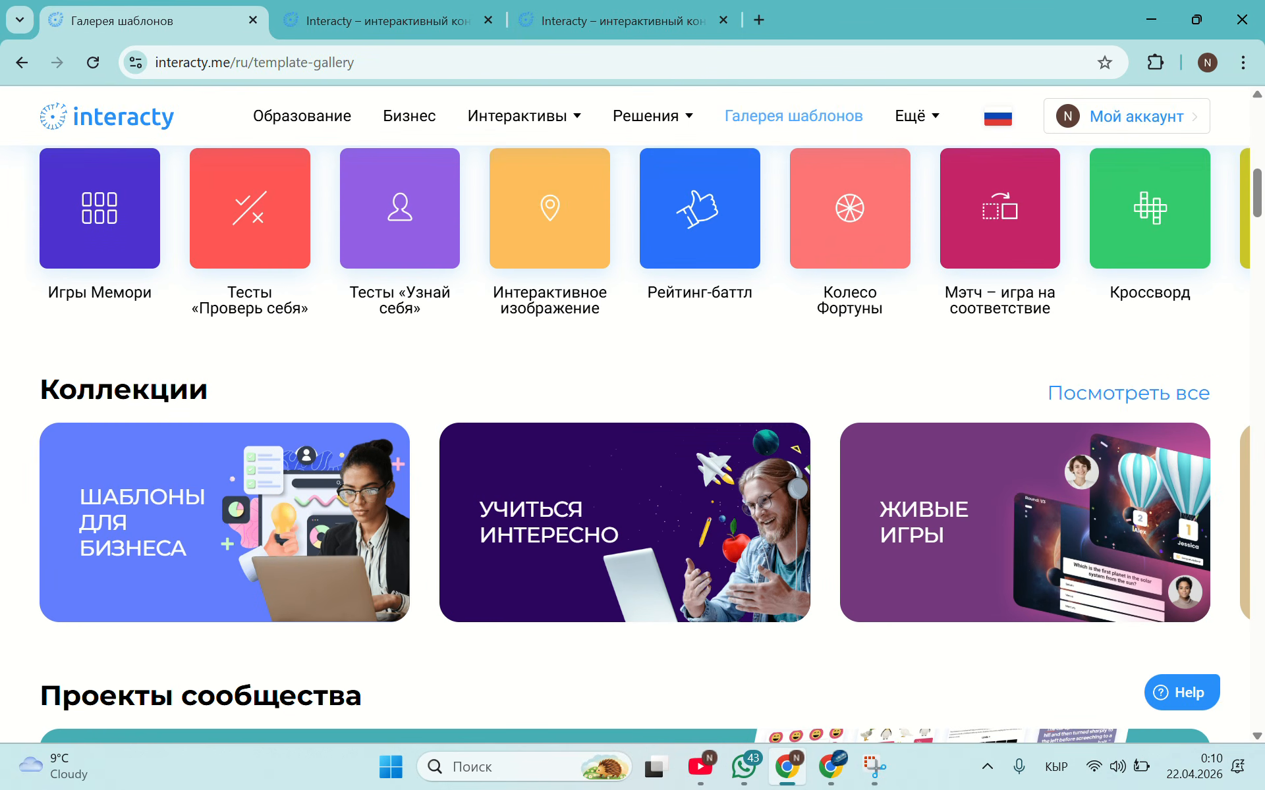
scroll(632, 445, "up", 10)
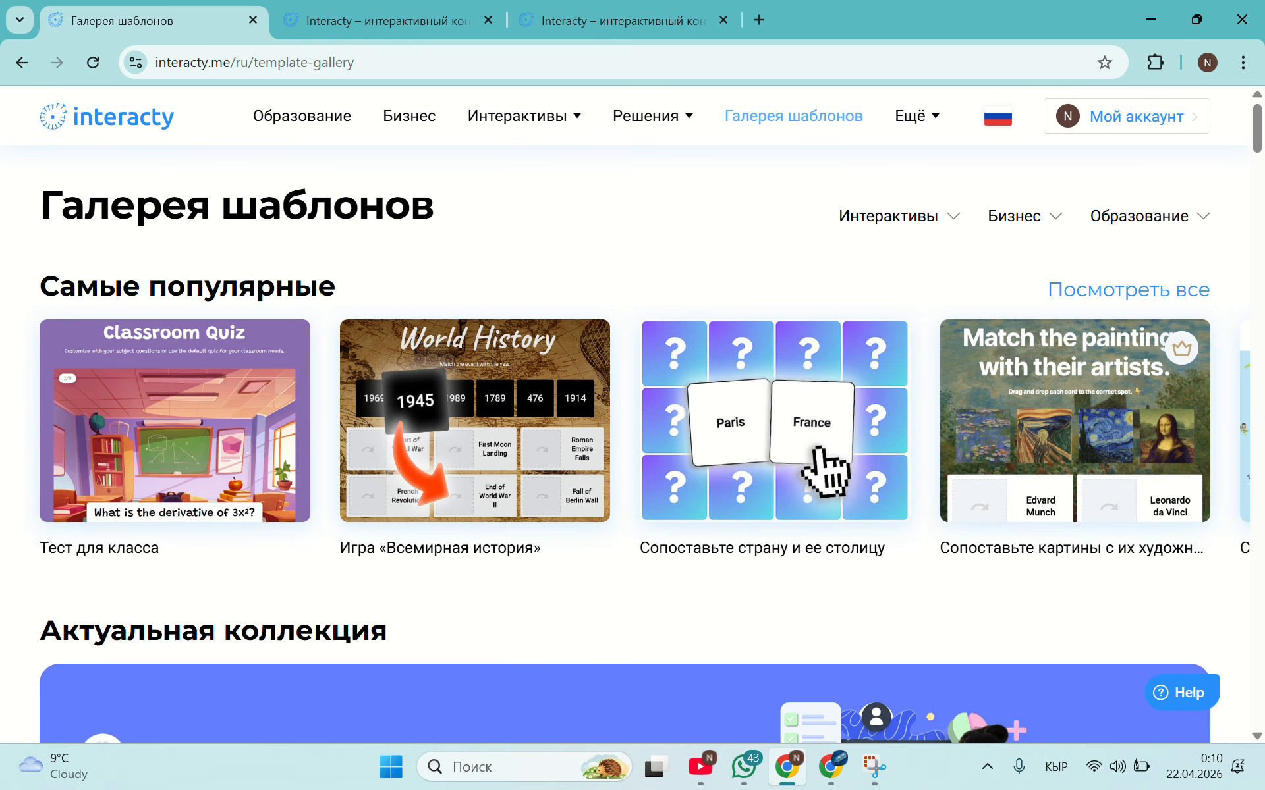